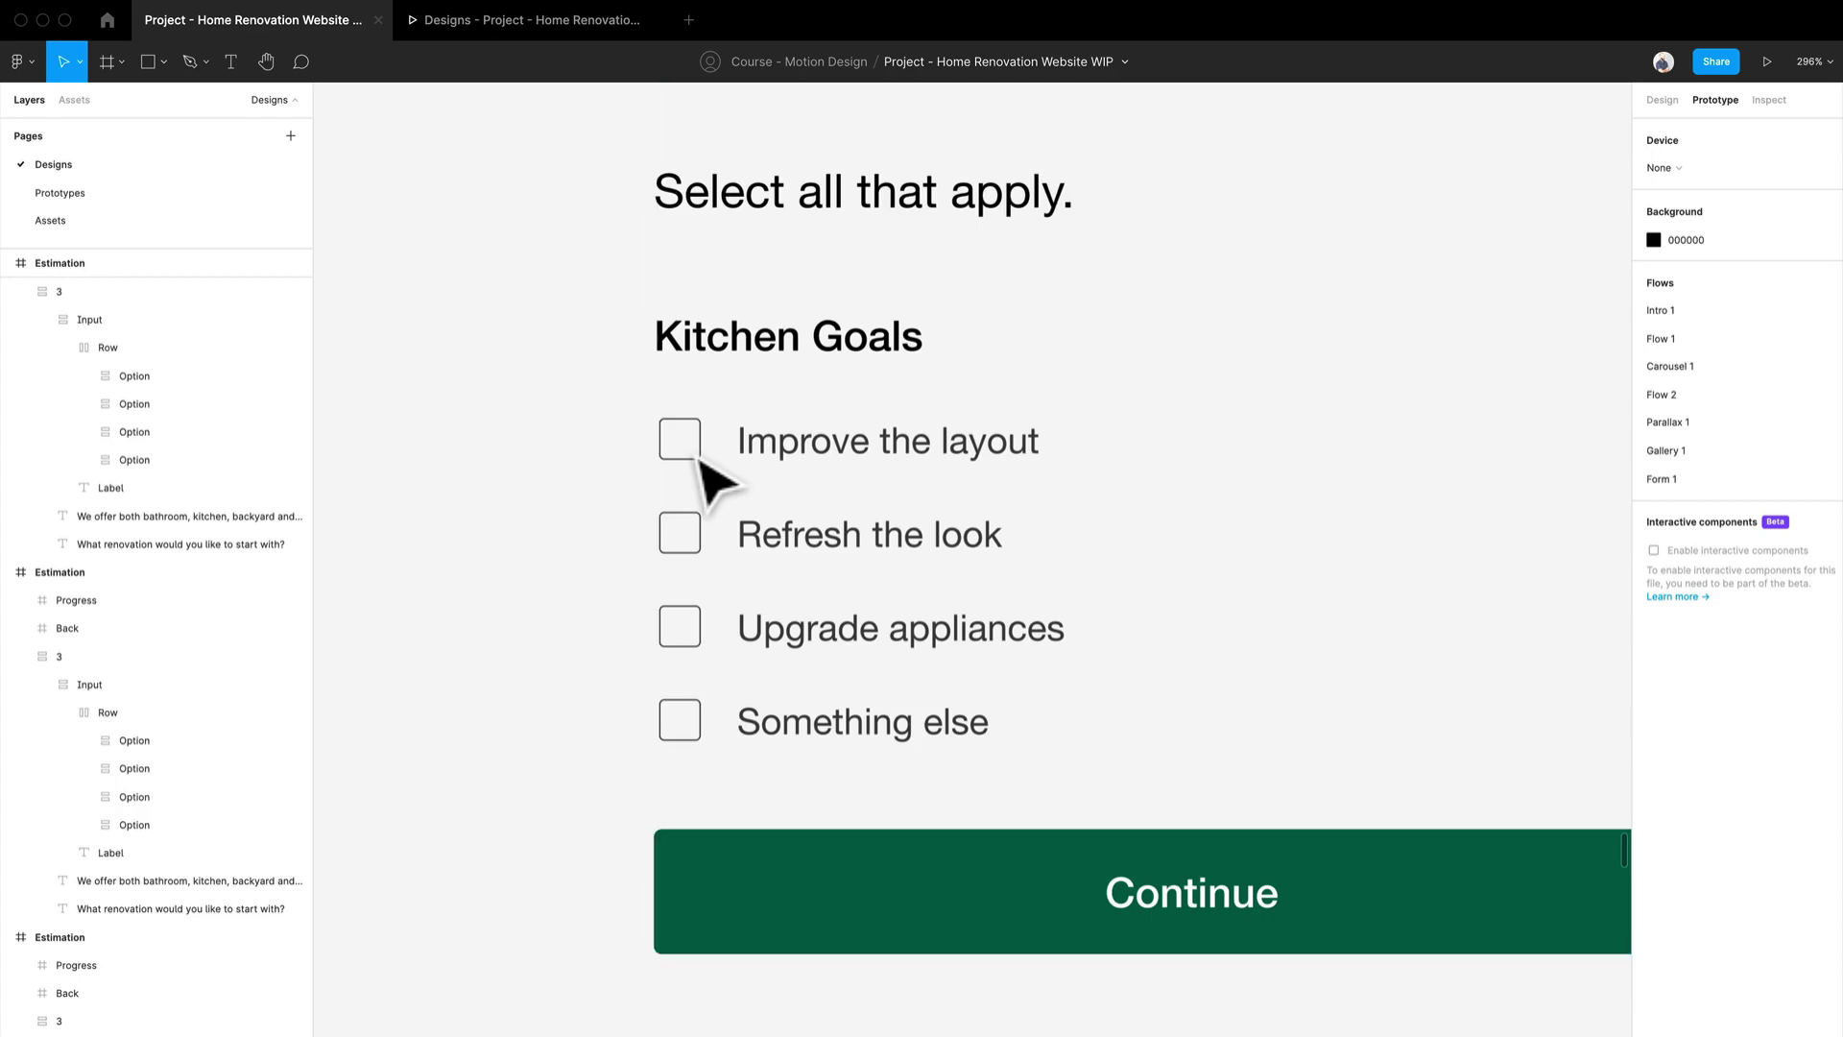
Copy the hover and checked variants of the Kitchen Goals checkbox list from the Assets page
scroll(699, 459, down, 3)
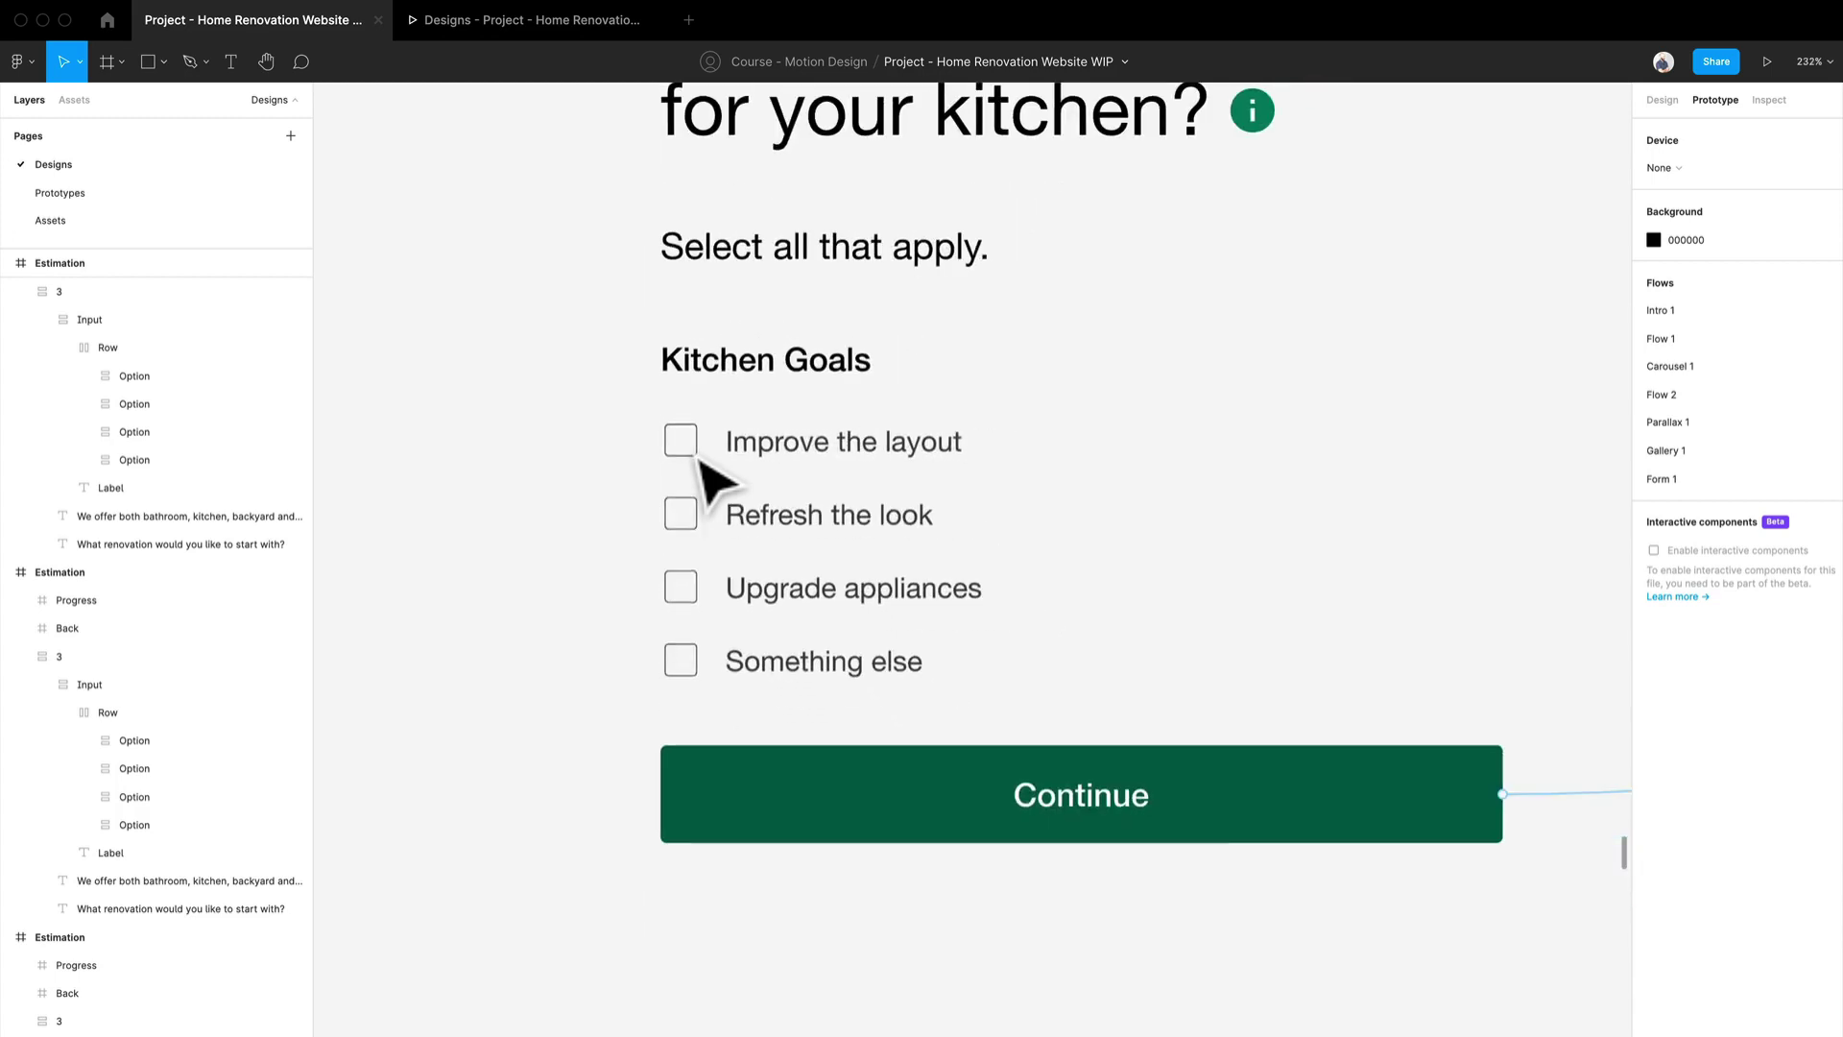
scroll(701, 471, up, 3)
scroll(707, 480, down, 1)
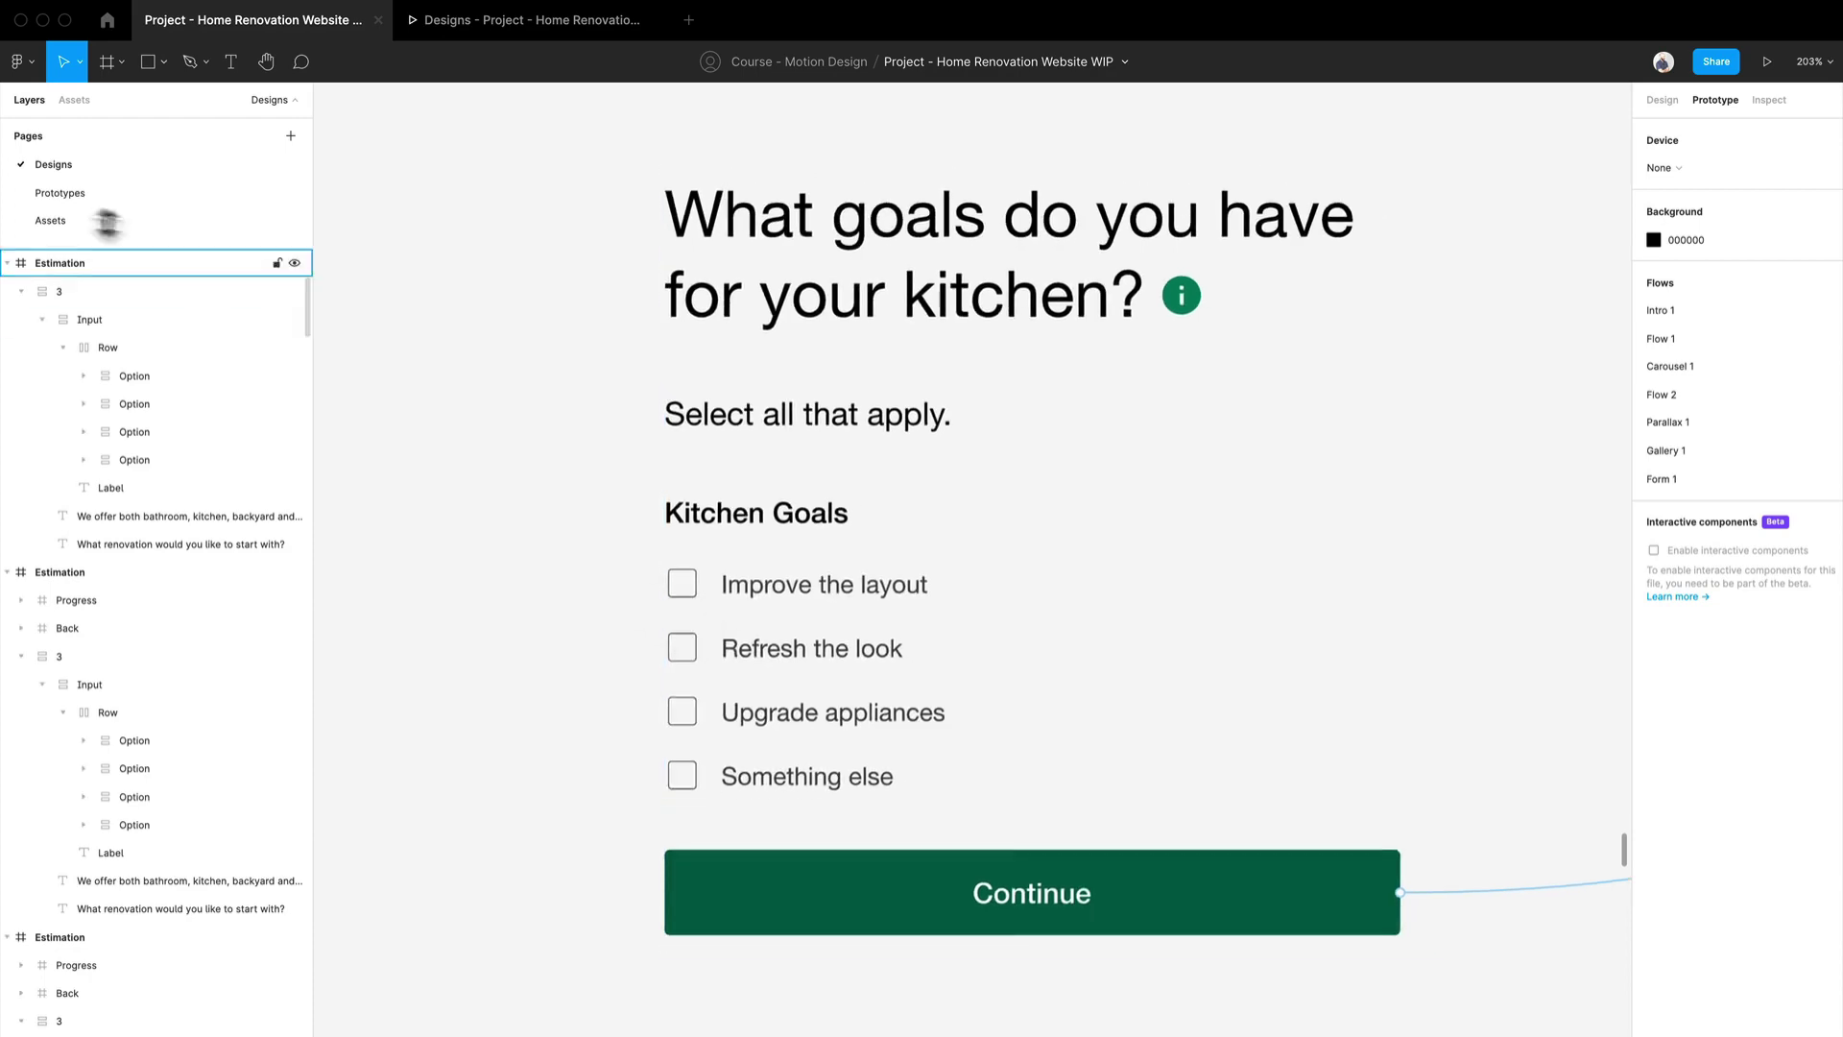
click(70, 221)
click(774, 816)
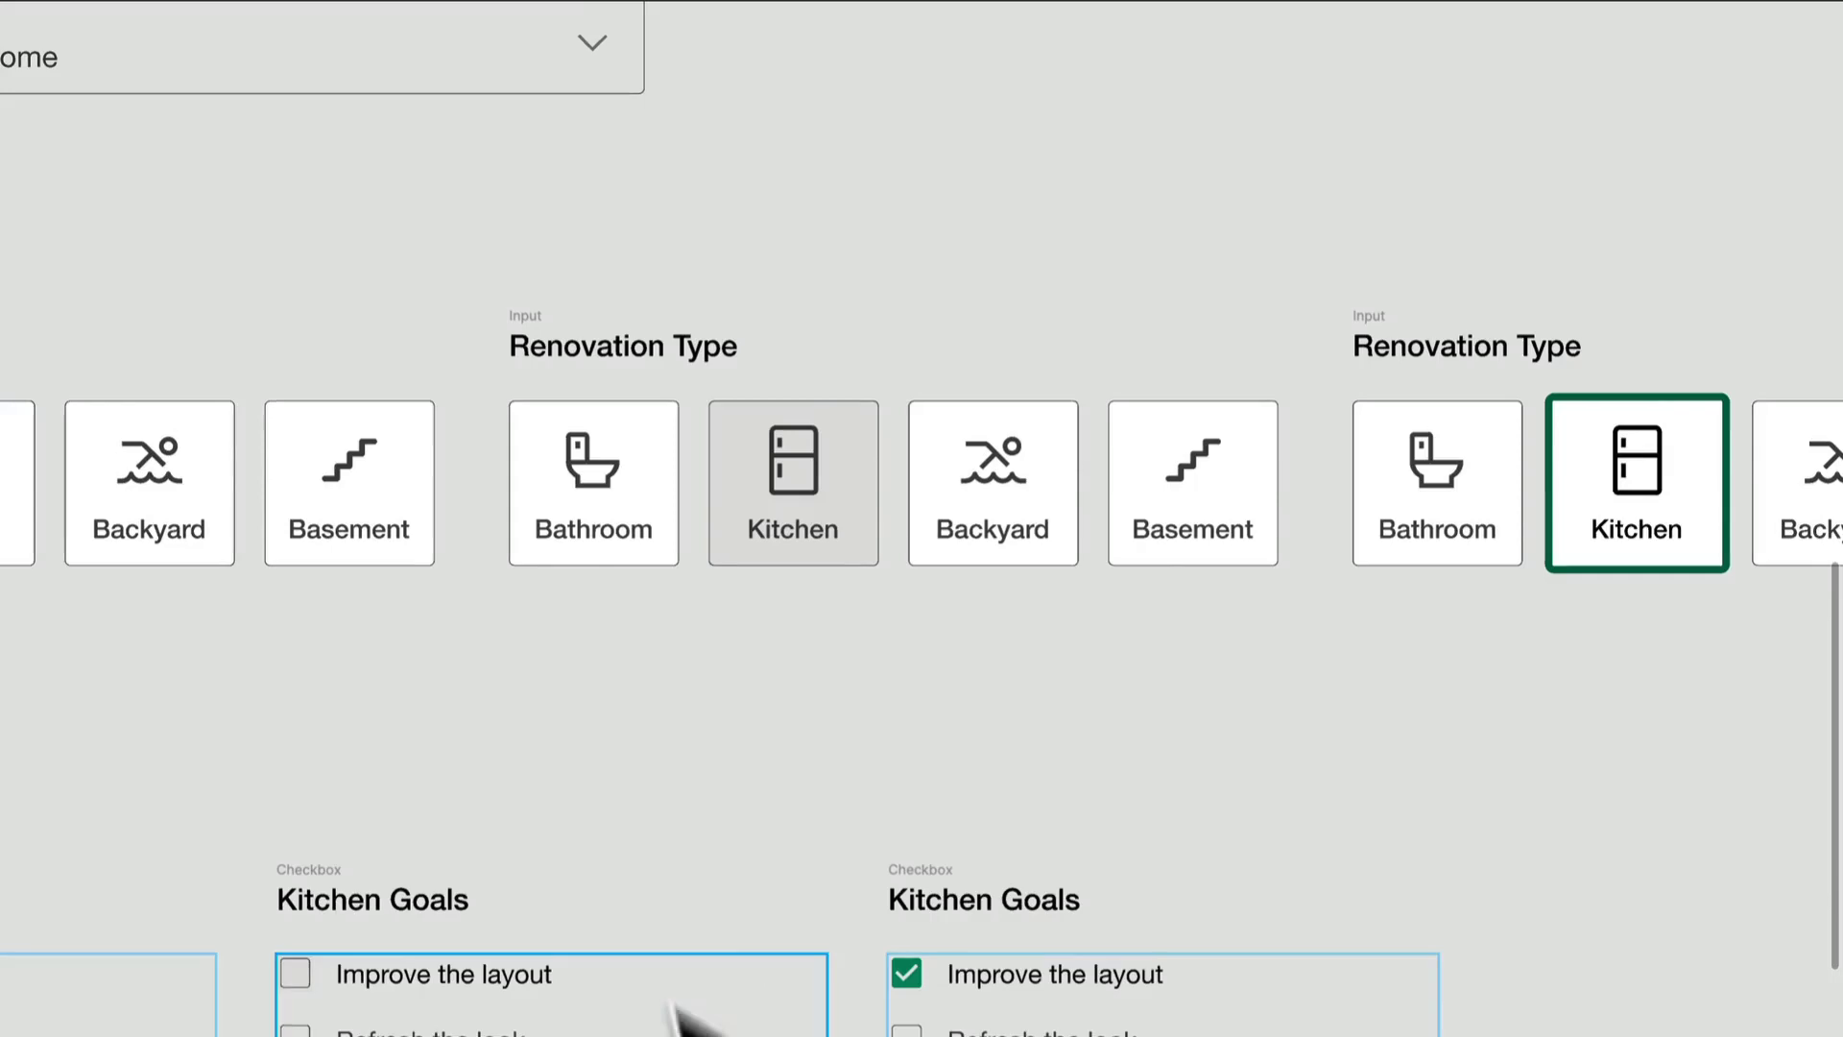
drag(677, 1008, 1181, 445)
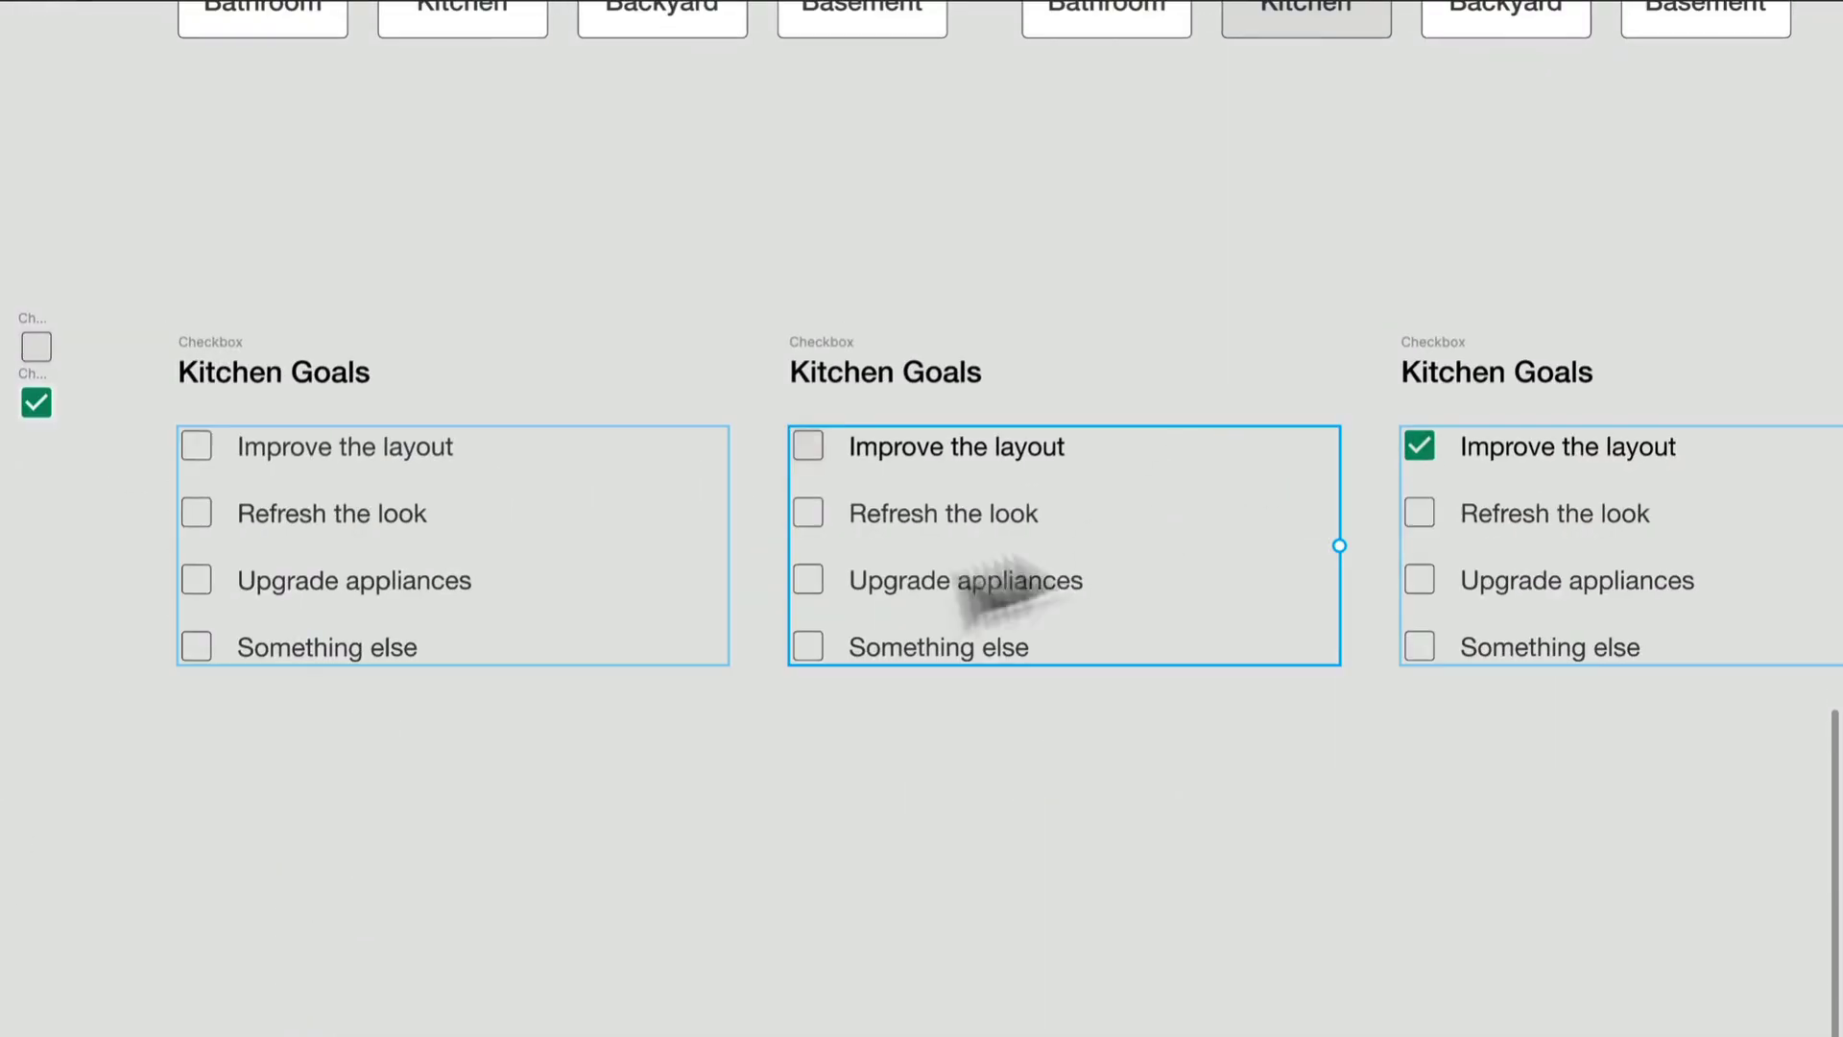
drag(720, 788, 641, 687)
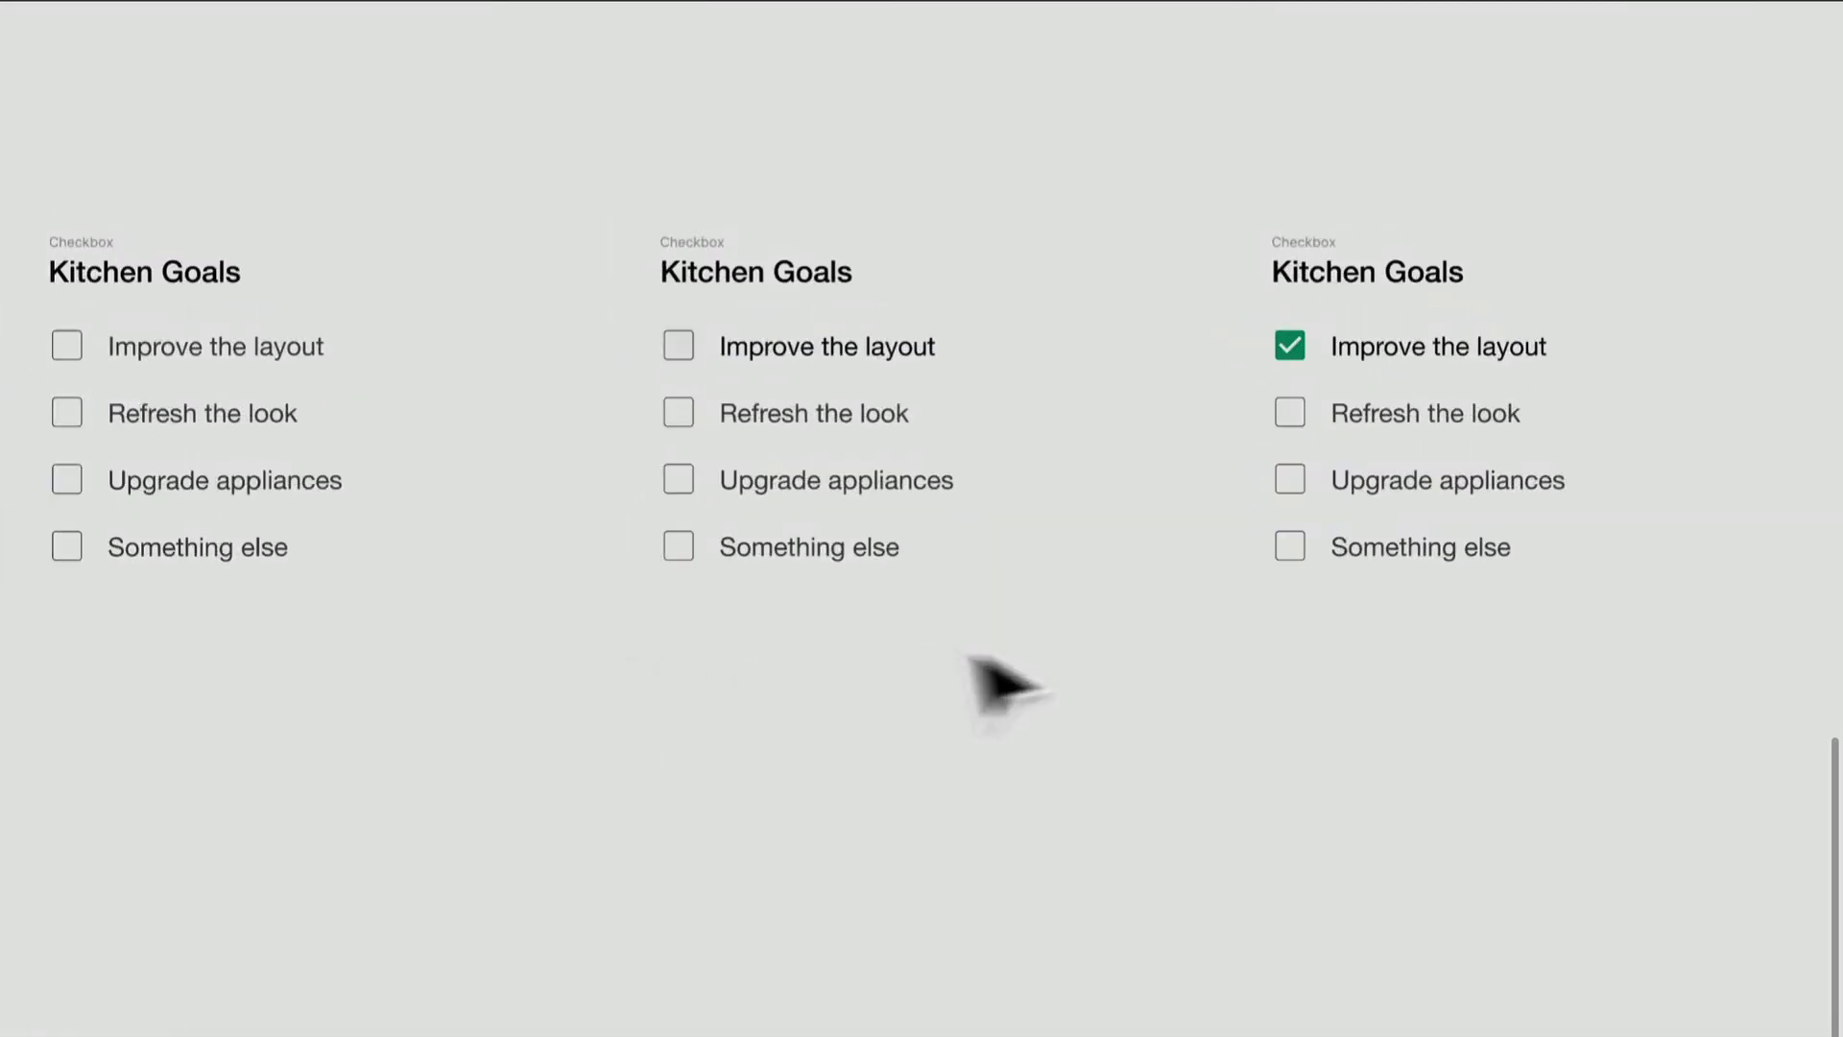
drag(1667, 689, 601, 179)
drag(576, 104, 1830, 712)
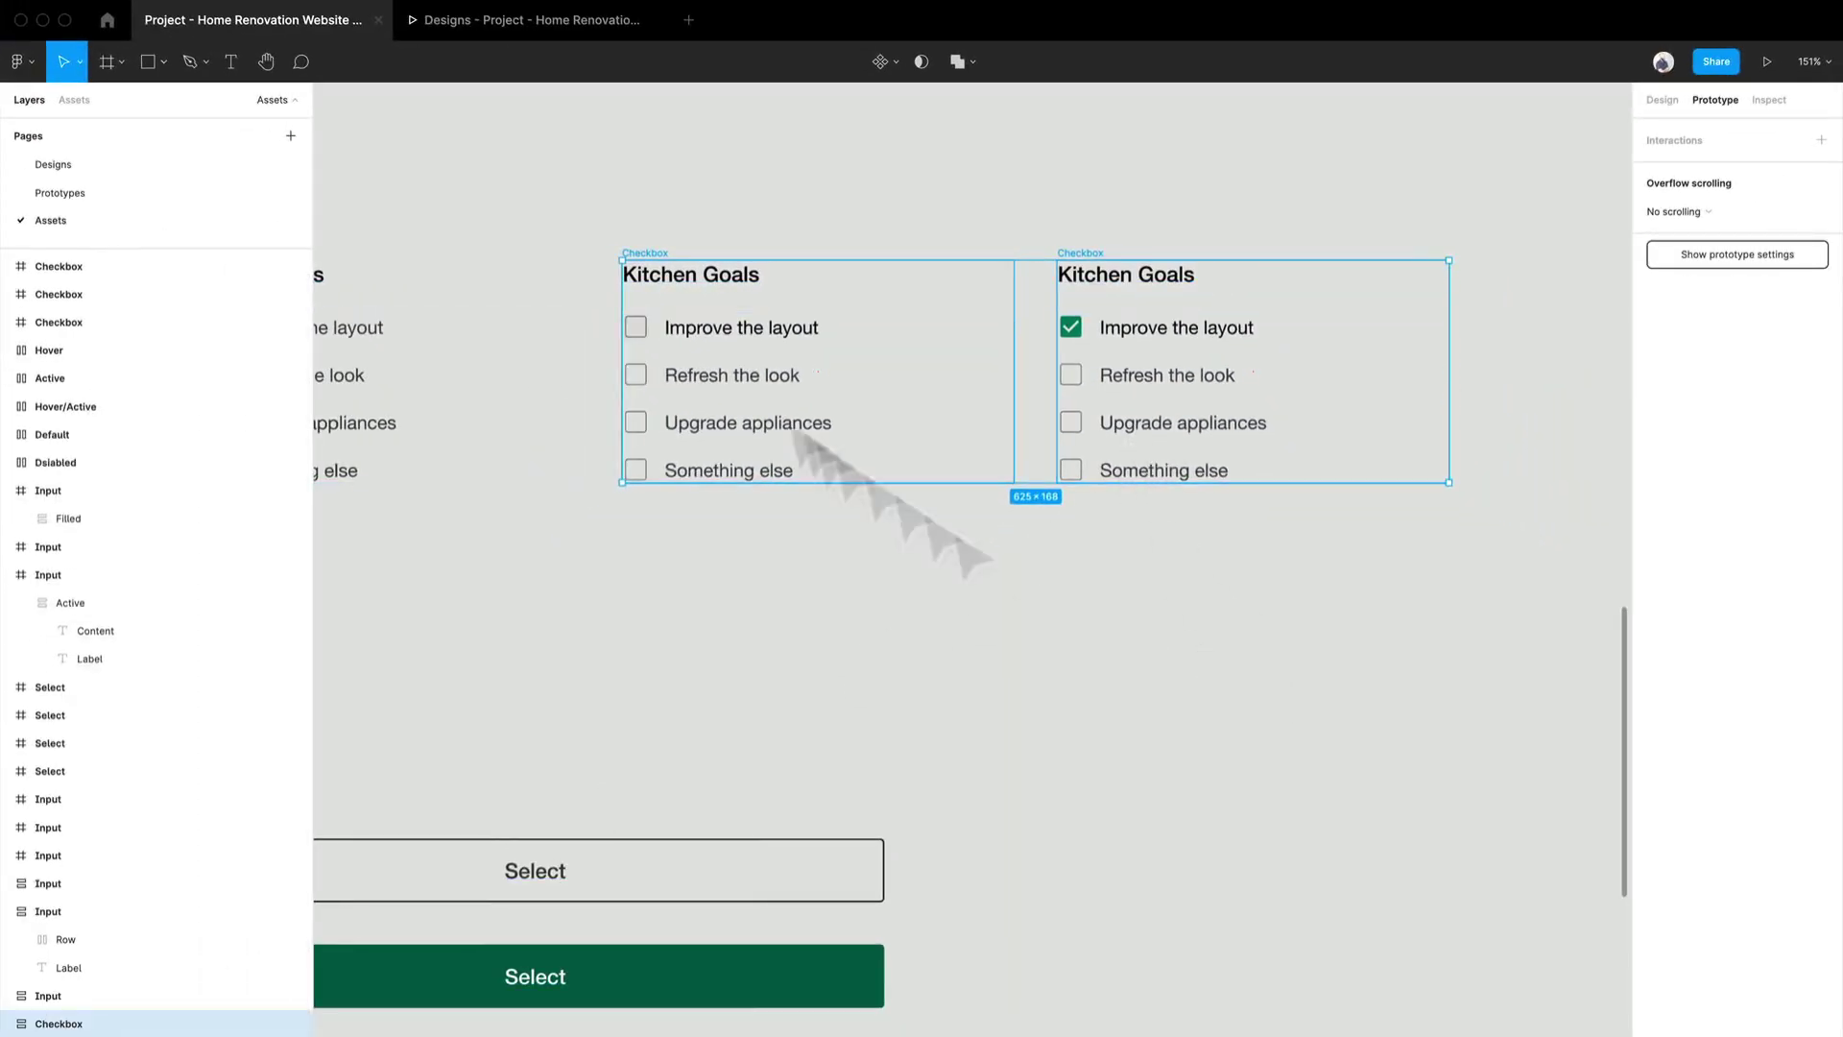
Return to the Designs page and move the three Continue button variants up and to the right, just under the style-selection frame
click(98, 164)
scroll(1613, 667, down, 5)
scroll(1568, 745, right, 6)
scroll(1568, 745, down, 3)
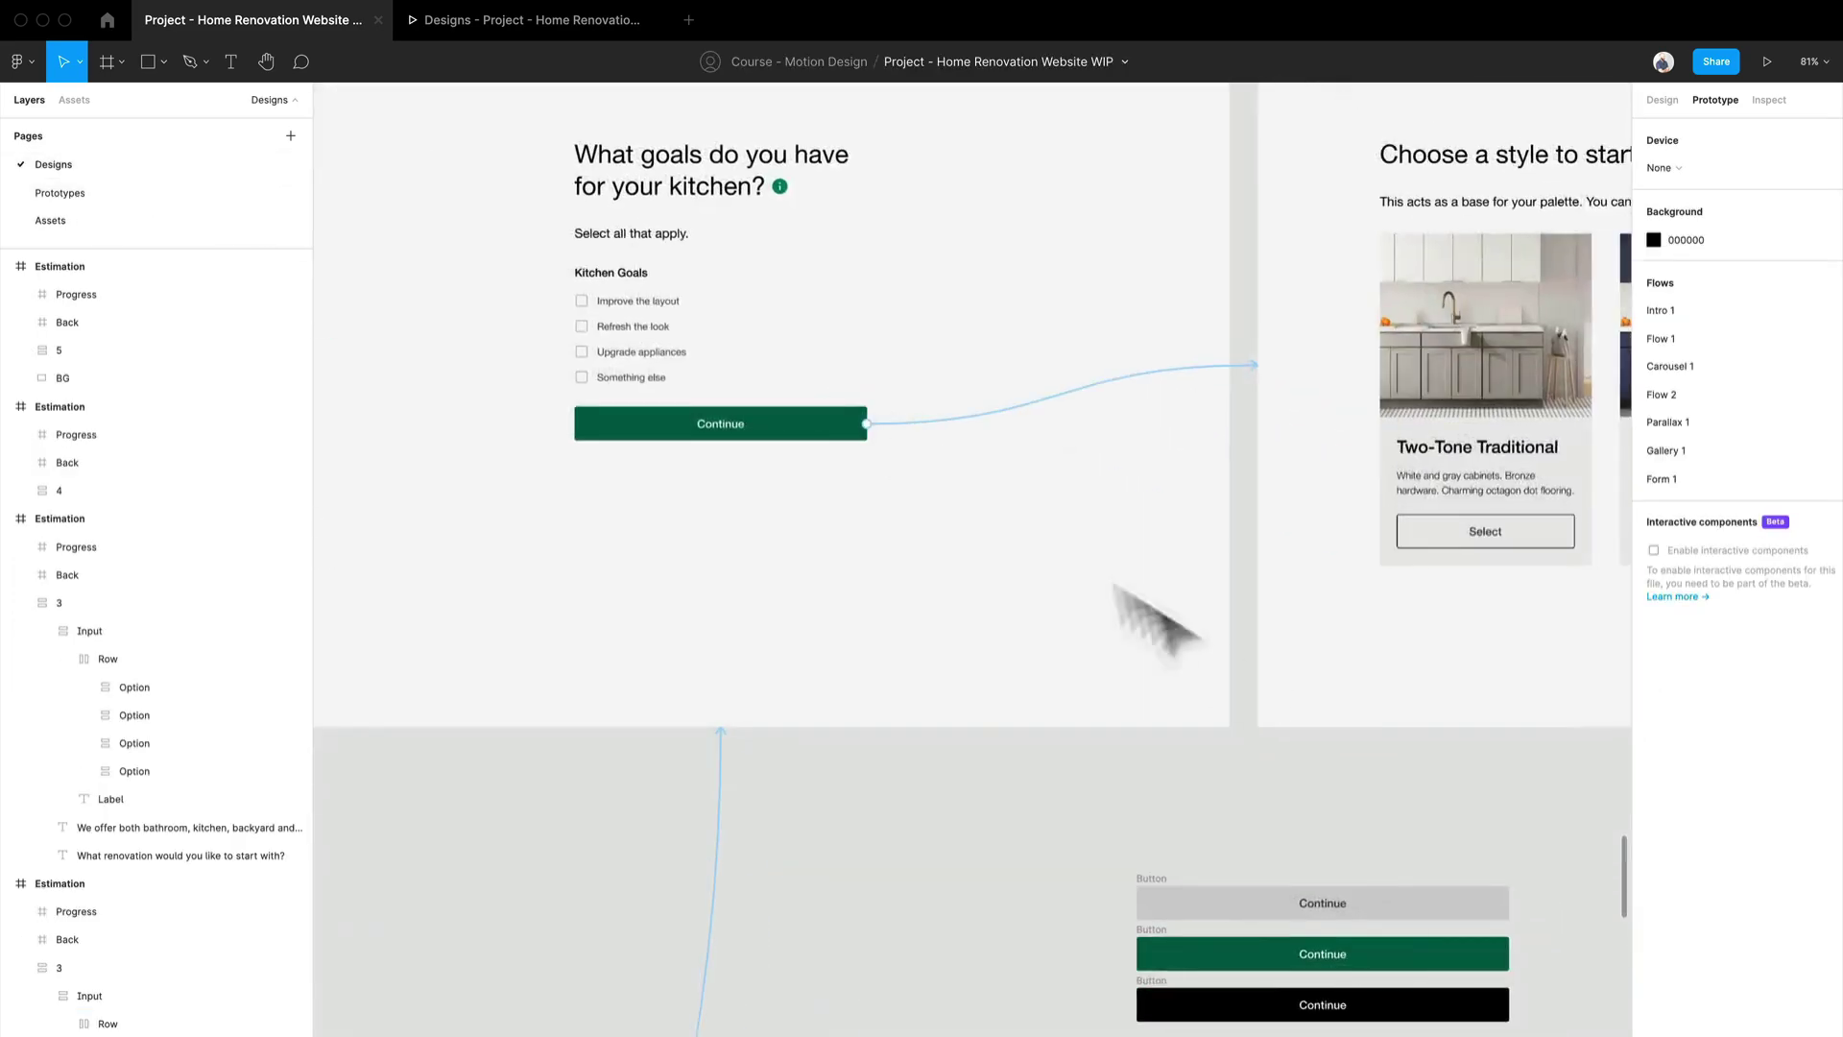
scroll(1386, 794, up, 3)
scroll(1103, 740, down, 5)
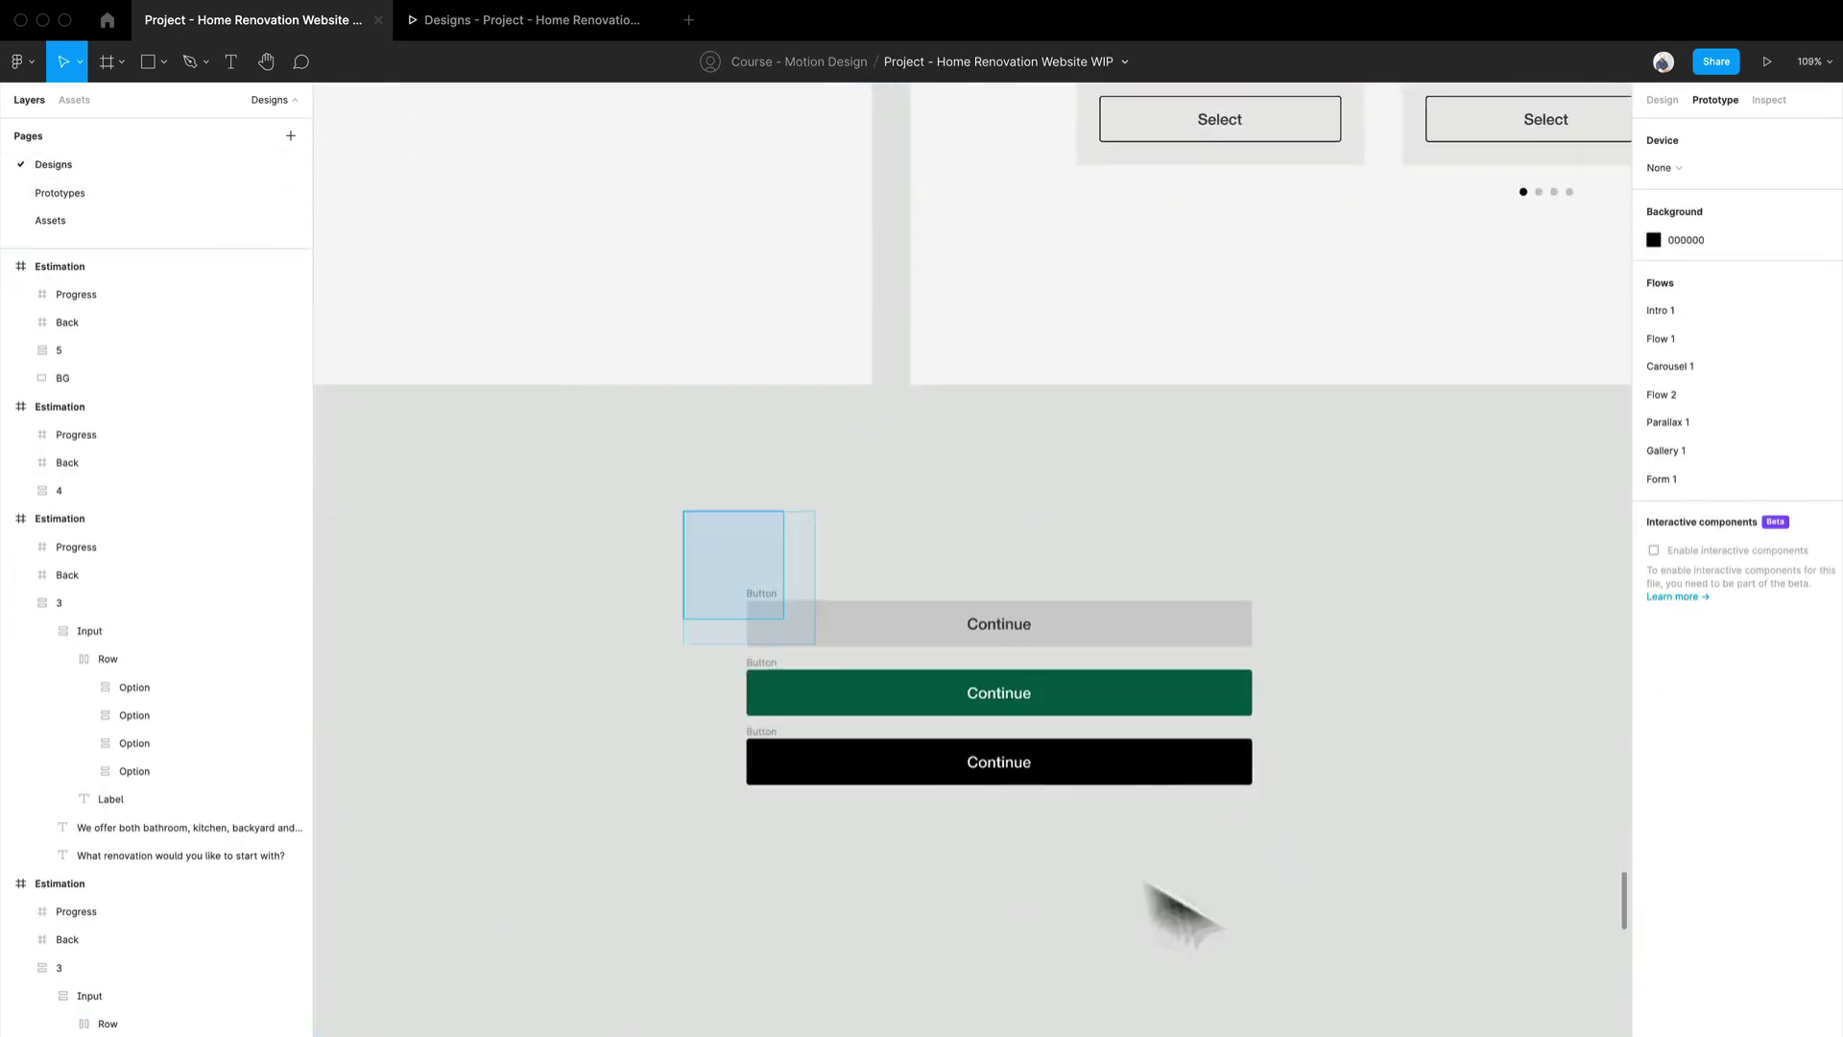
drag(1145, 882, 1183, 835)
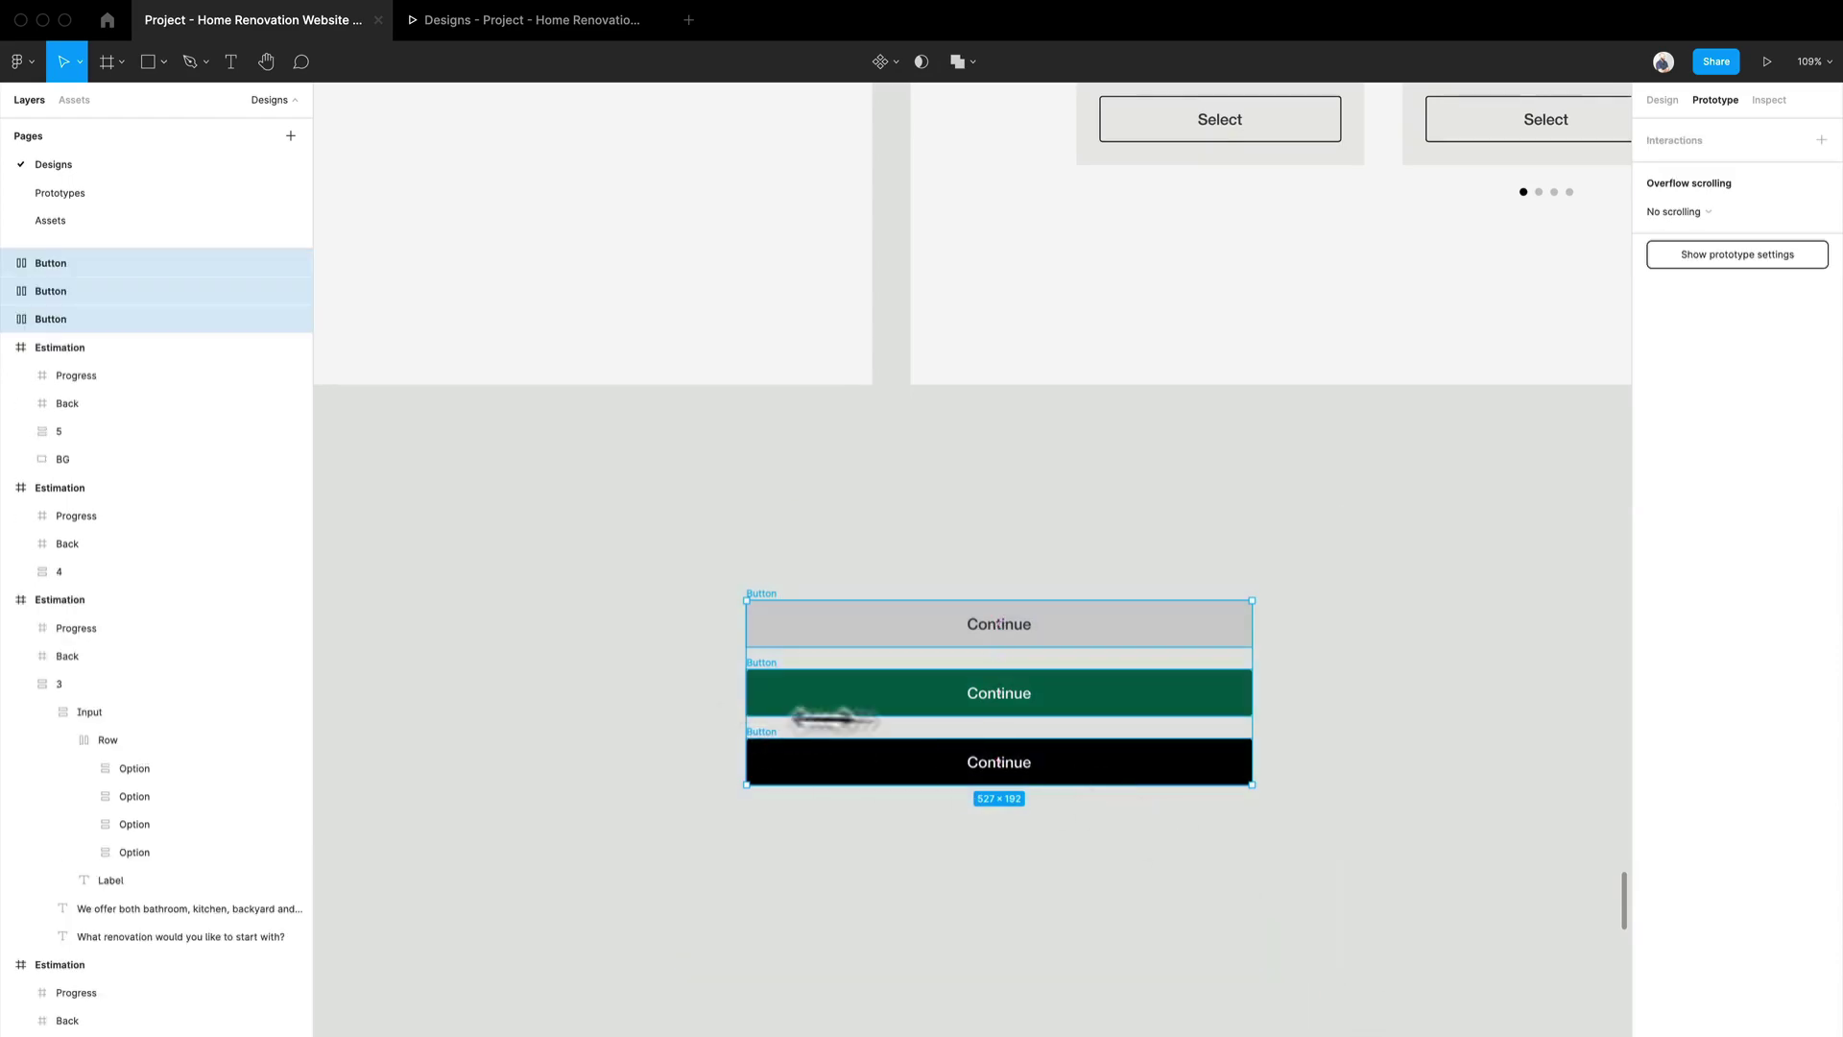
drag(746, 718, 989, 731)
drag(1113, 688, 1455, 545)
click(1259, 826)
scroll(1259, 826, down, 2)
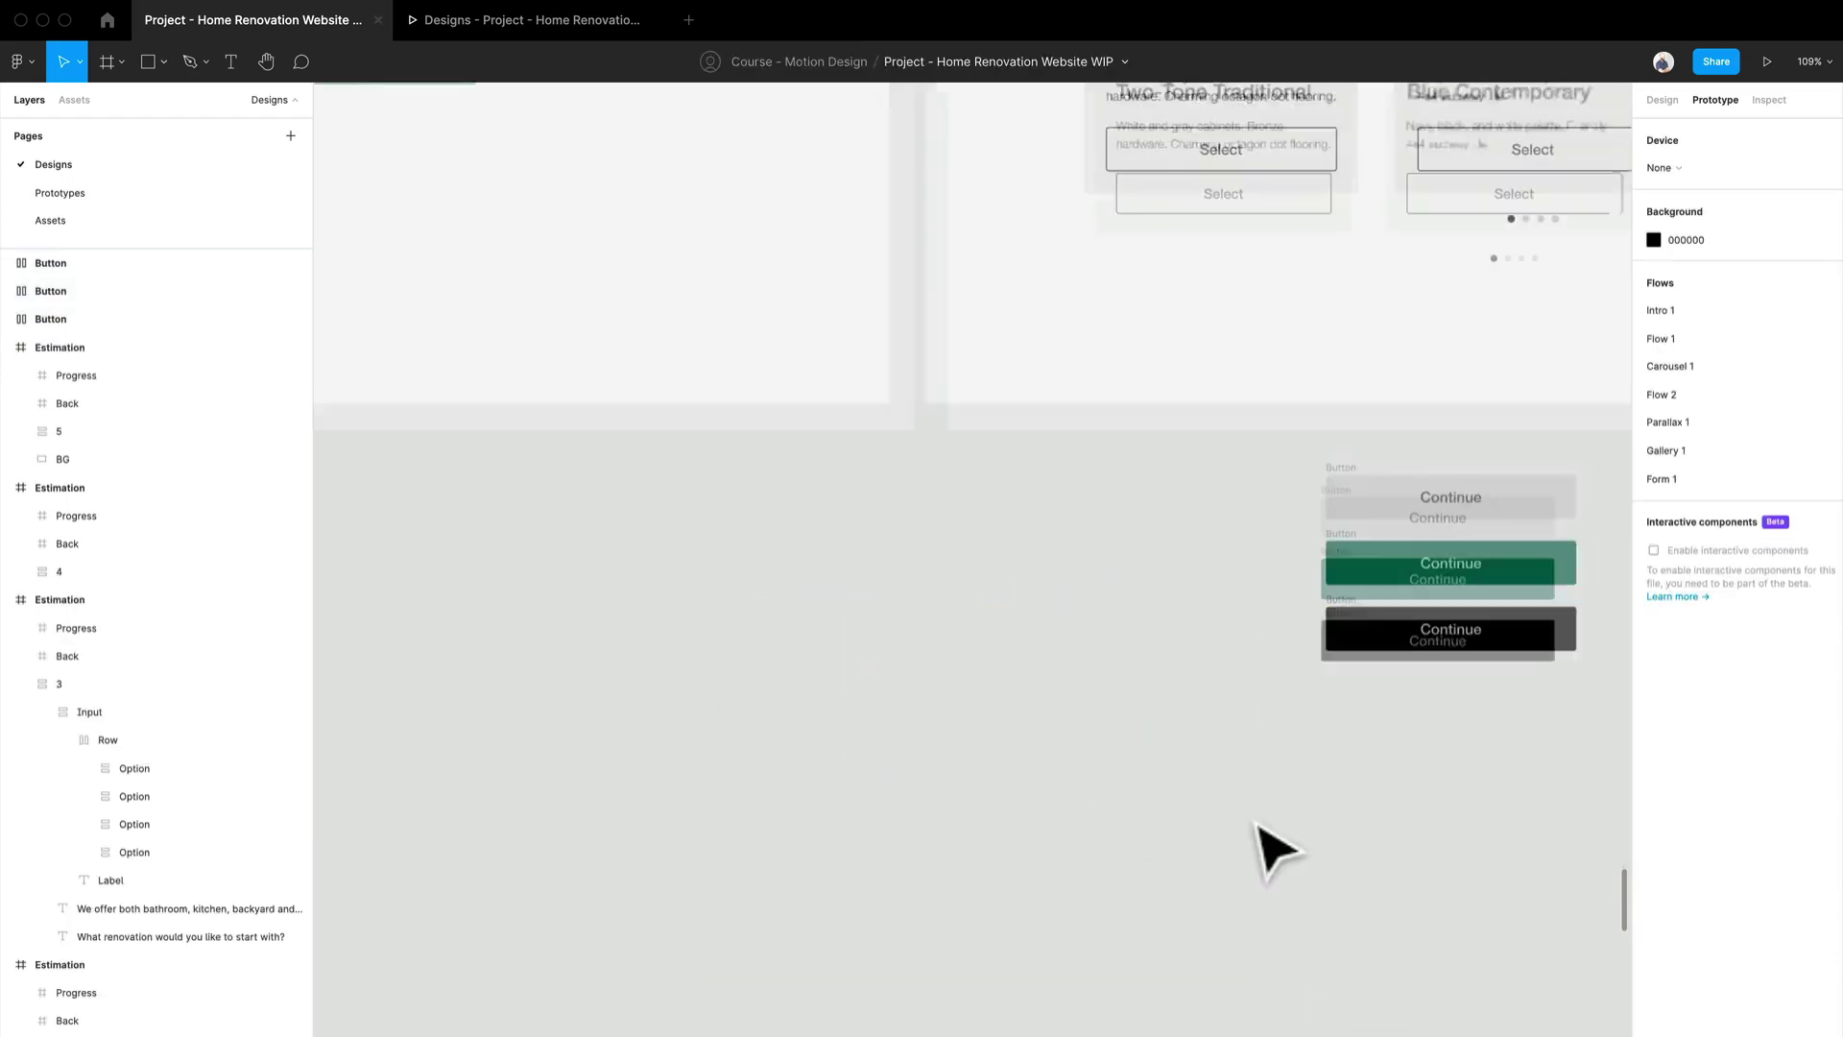
Paste the two copied Kitchen Goals checkbox lists on the Designs page and place them beneath the Continue button variants
scroll(1257, 824, down, 5)
drag(1255, 823, 1094, 515)
key(super+v)
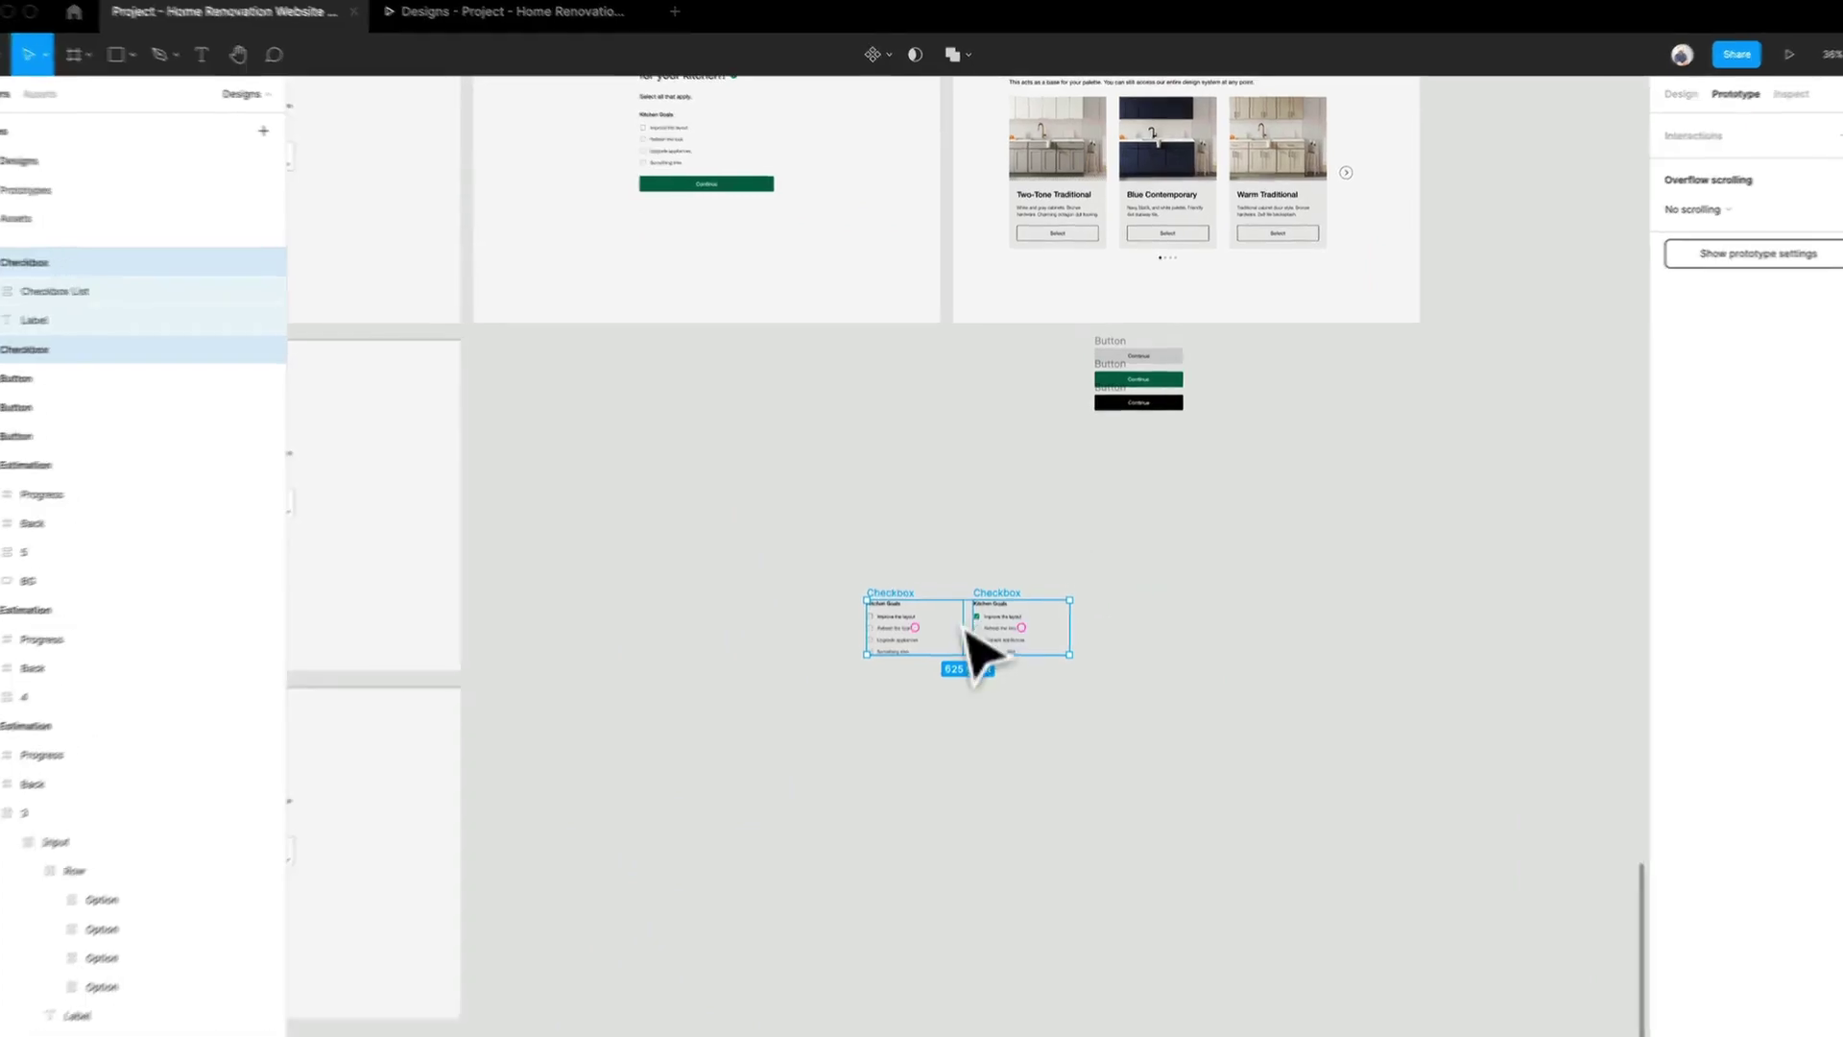
drag(965, 629, 1100, 514)
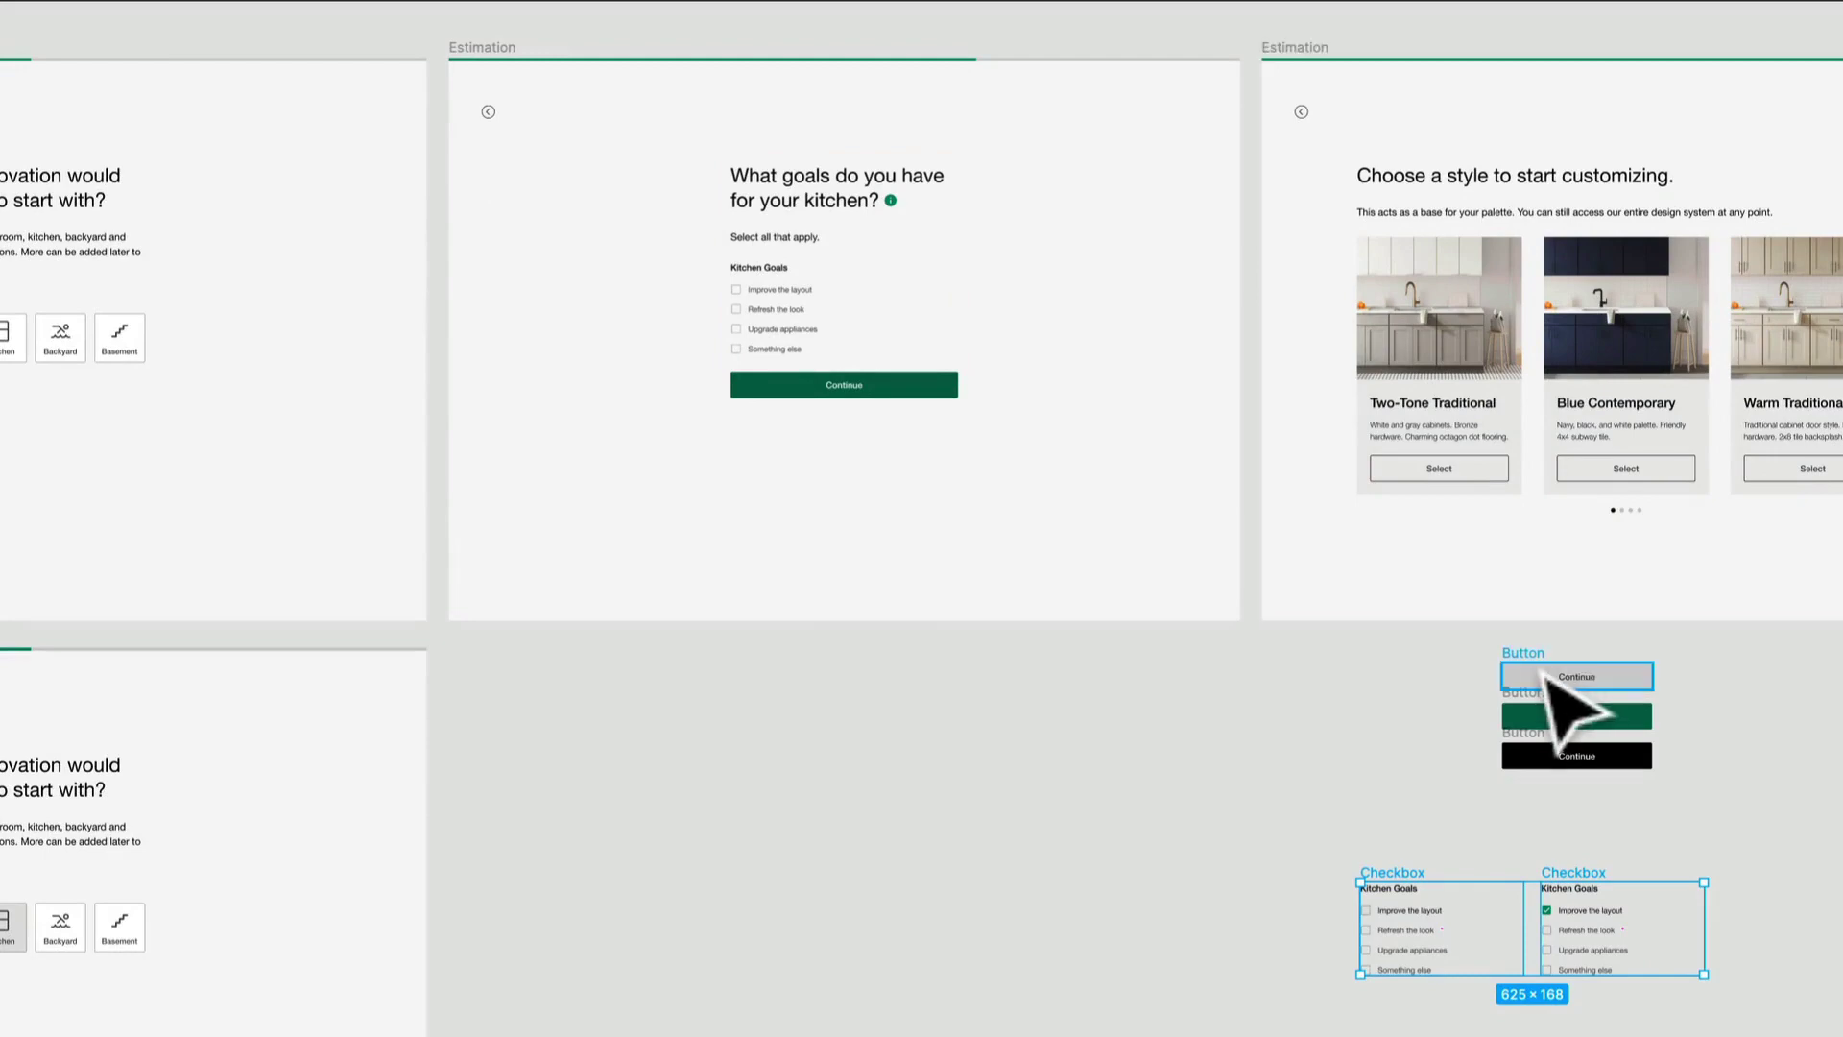
Replace the green Continue button in the kitchen goals frame with a copy of the grey variant
click(1559, 908)
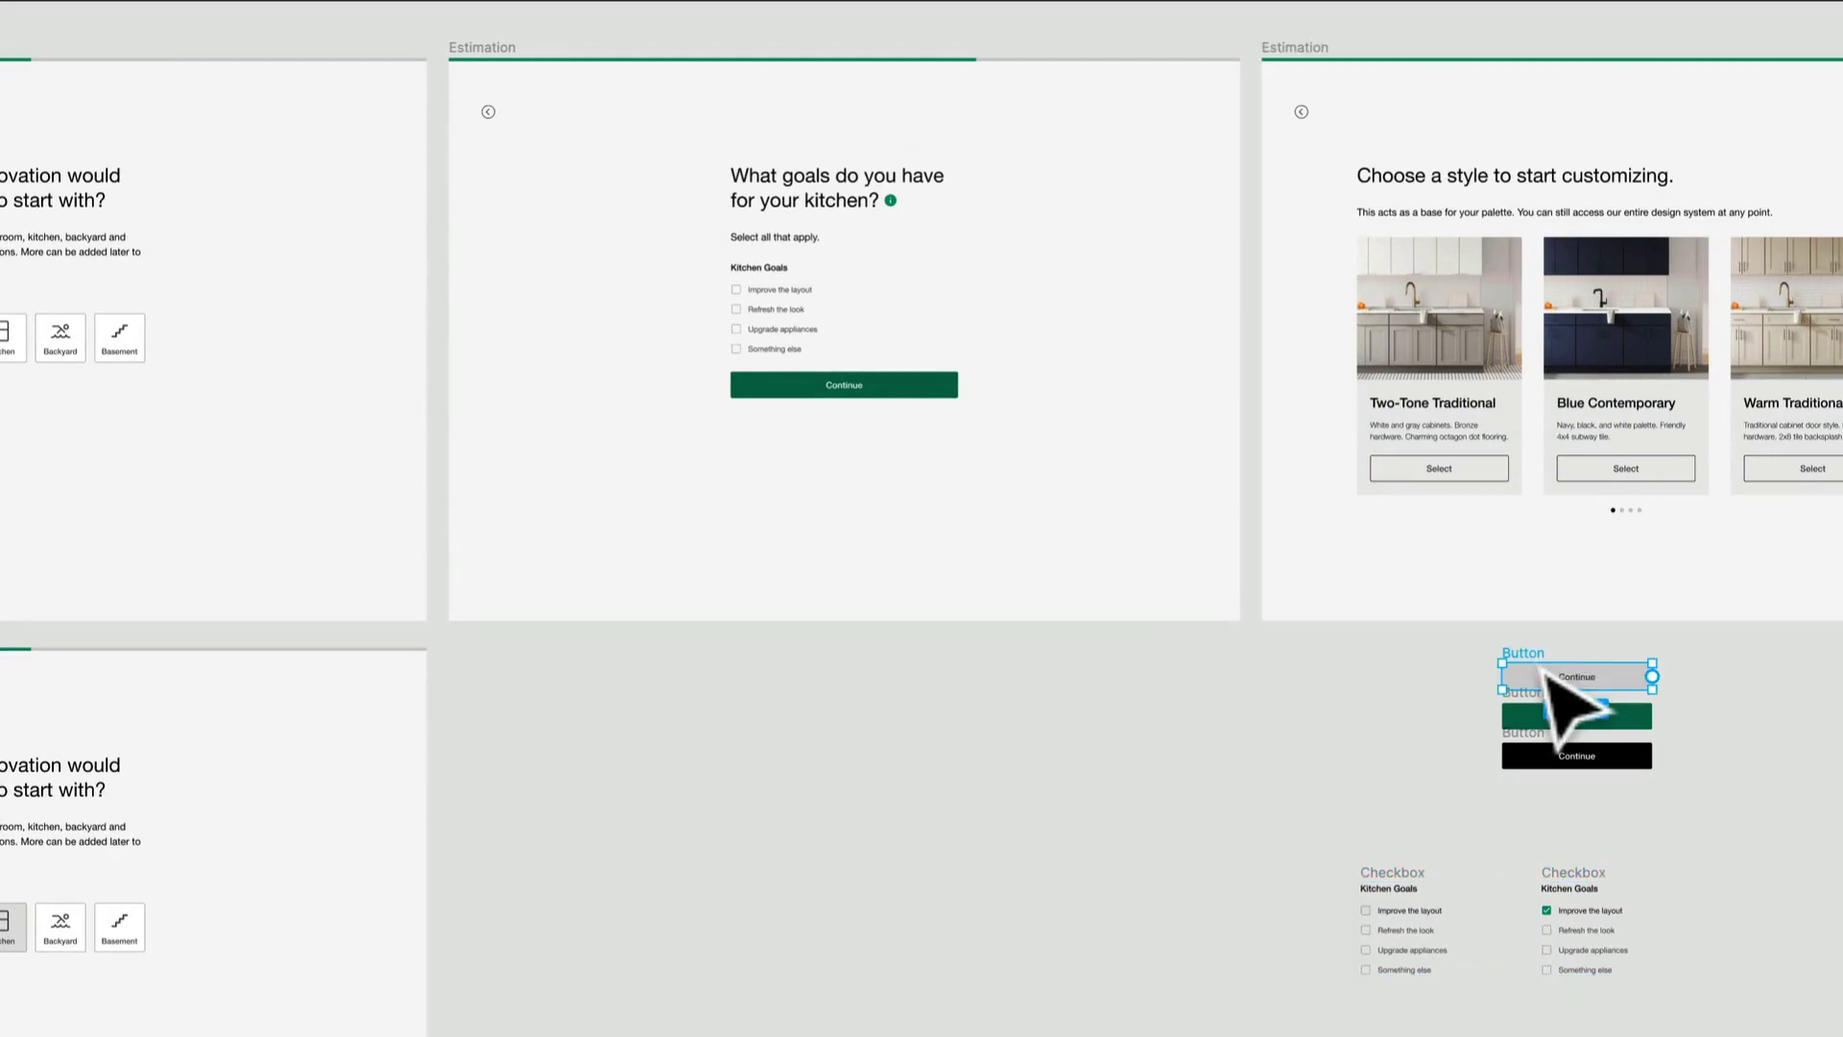
click(891, 313)
key(ctrl+v)
scroll(891, 313, up, 4)
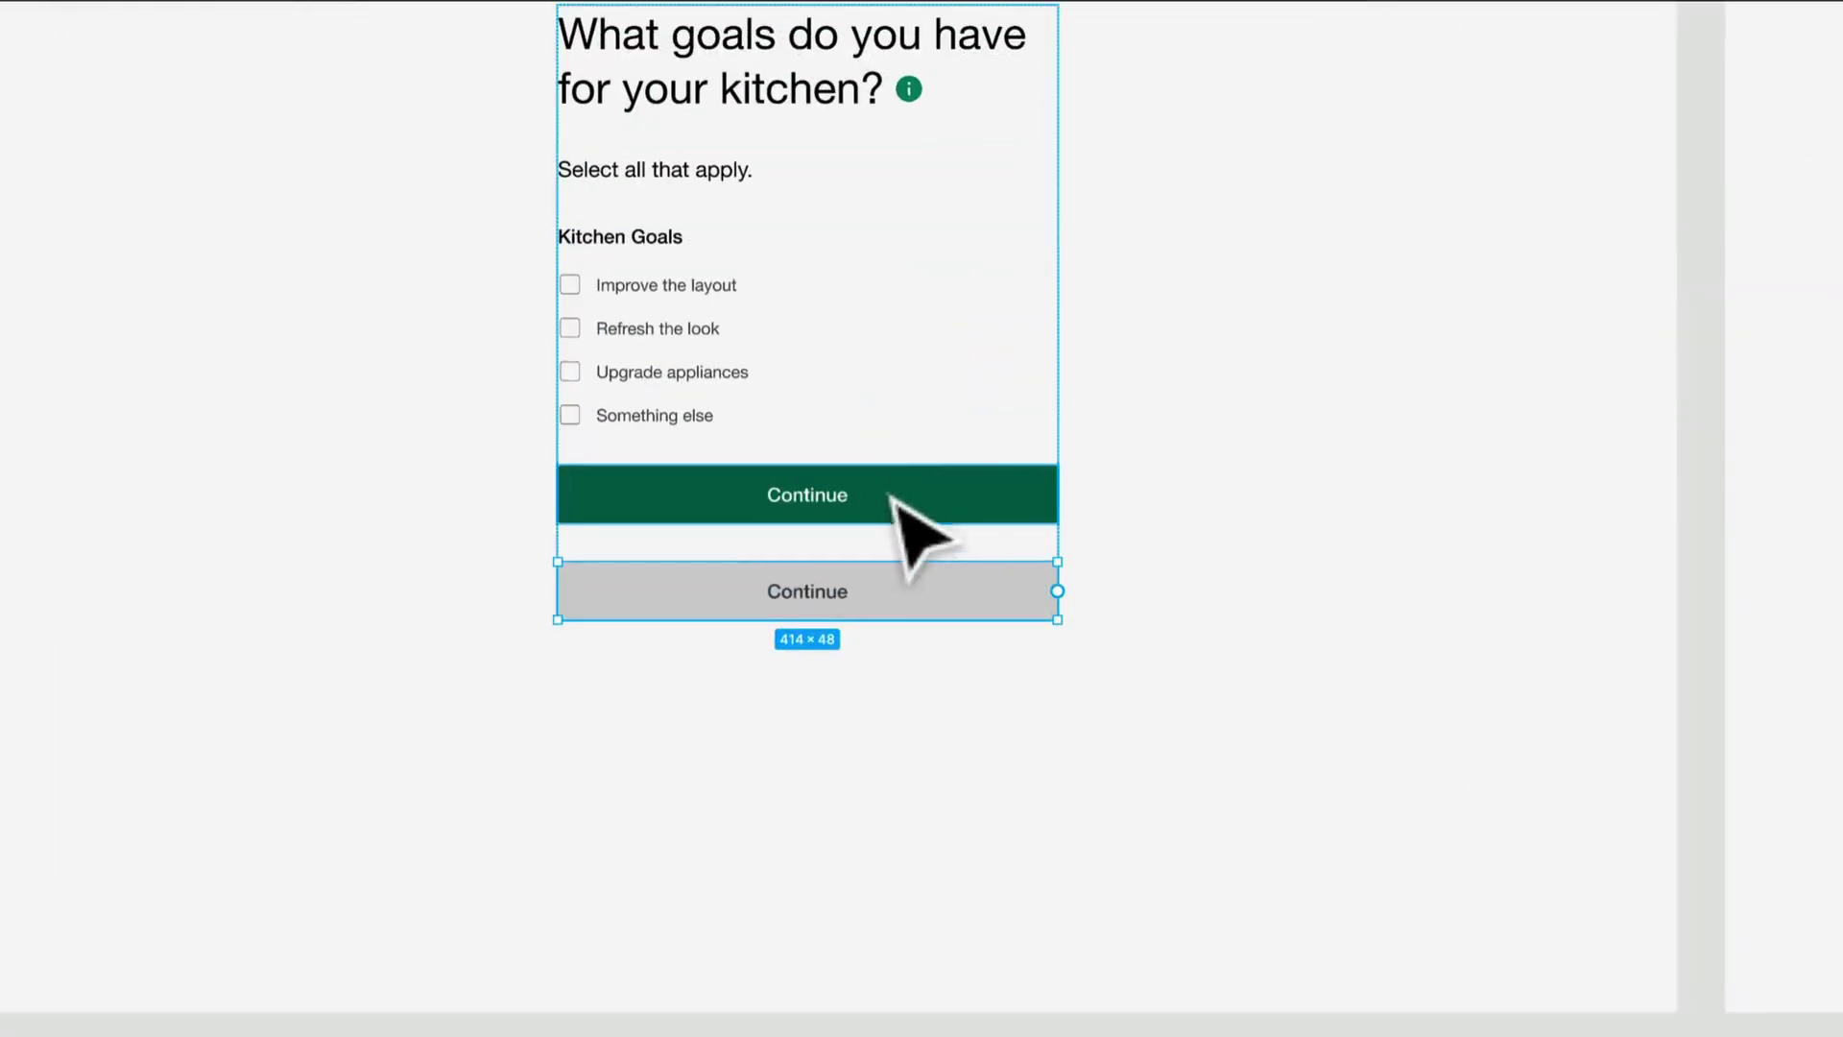
click(892, 497)
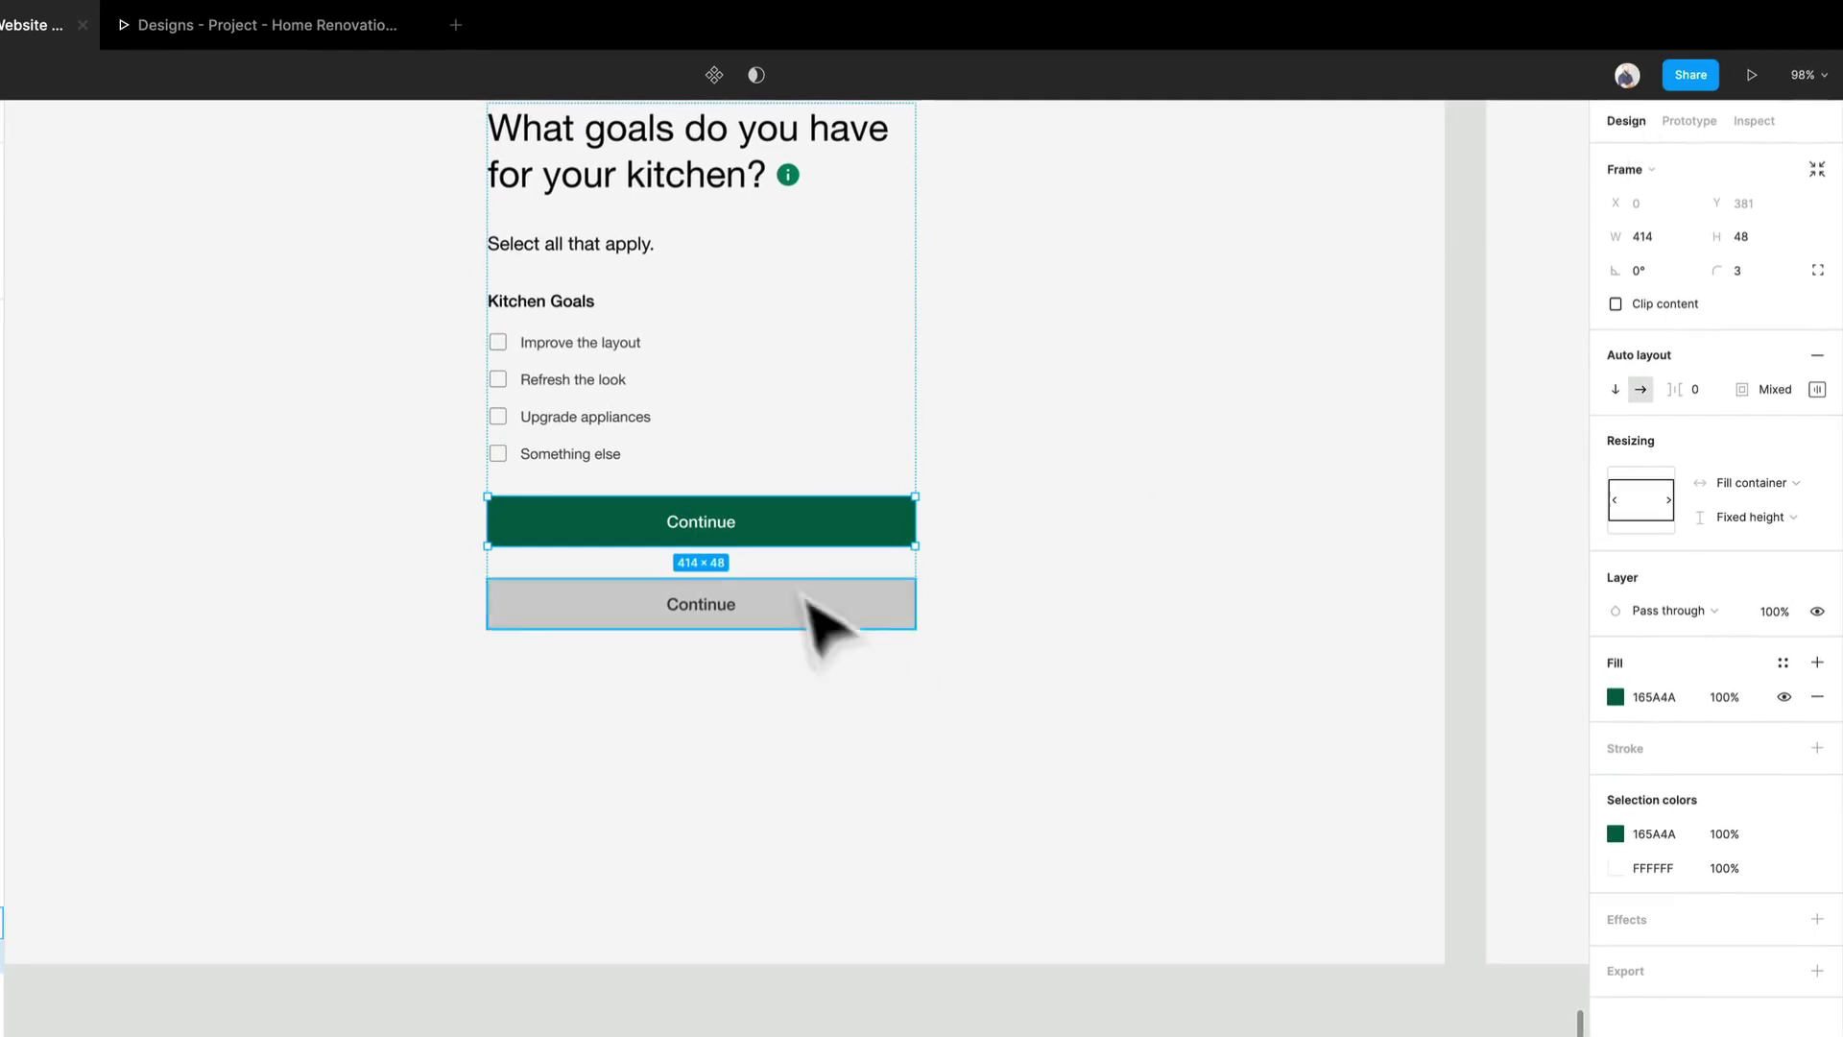
key(Delete)
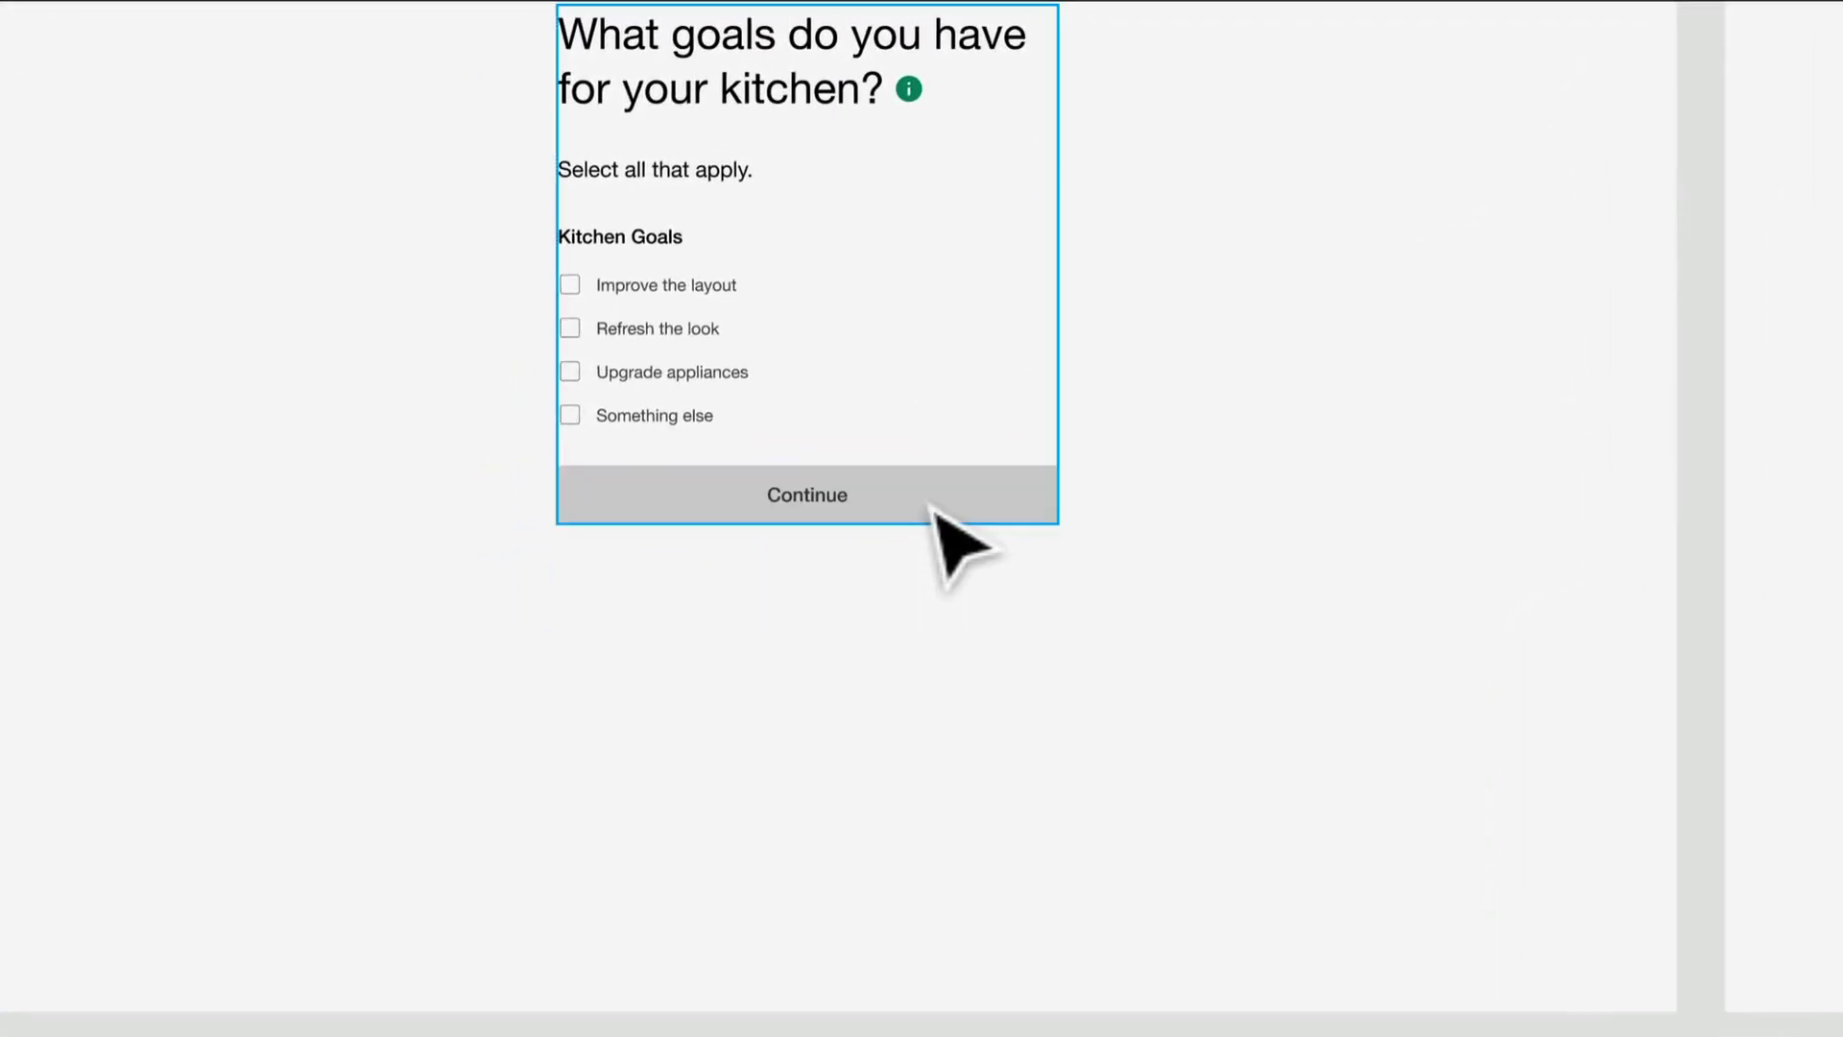
Duplicate the kitchen goals Estimation frame directly below the original
scroll(929, 507, up, 3)
scroll(715, 543, down, 4)
scroll(663, 577, down, 3)
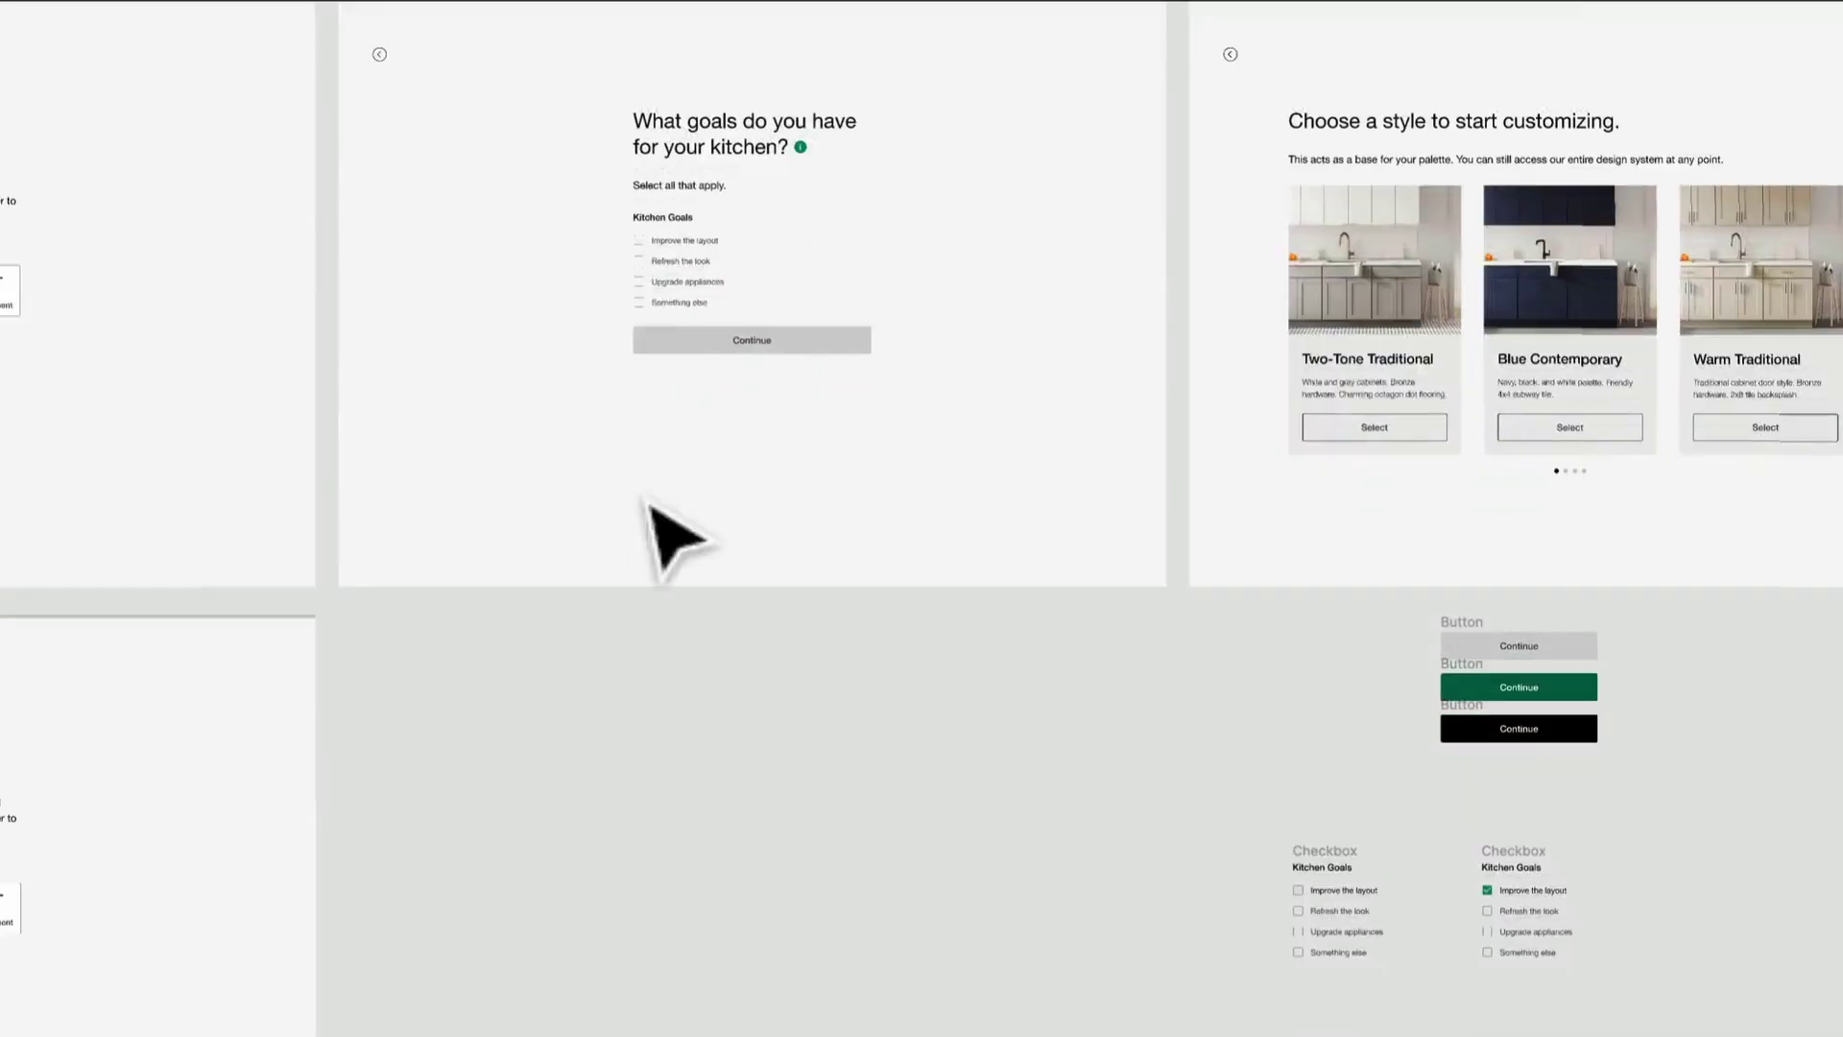
scroll(373, 104, up, 2)
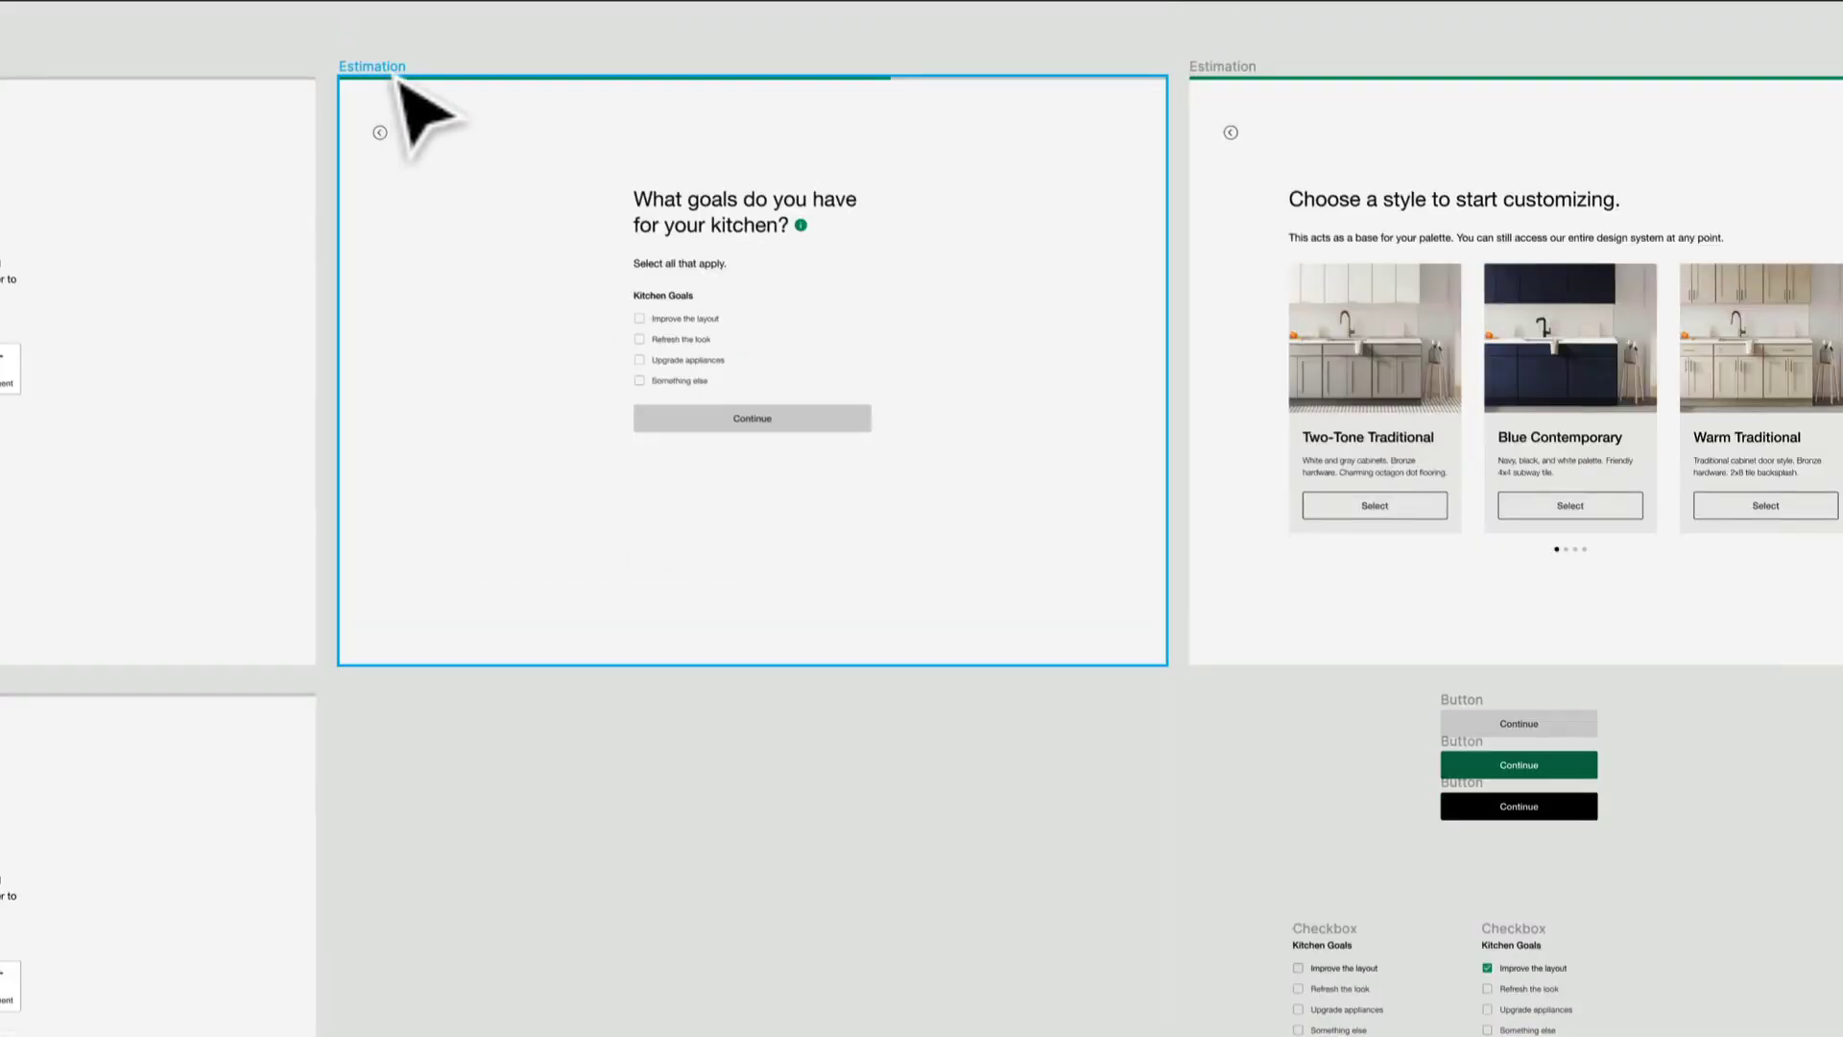
drag(400, 82, 466, 695)
Replace the Kitchen Goals checkbox list in the duplicated frame with the hover variant
scroll(919, 695, up, 5)
scroll(919, 695, down, 5)
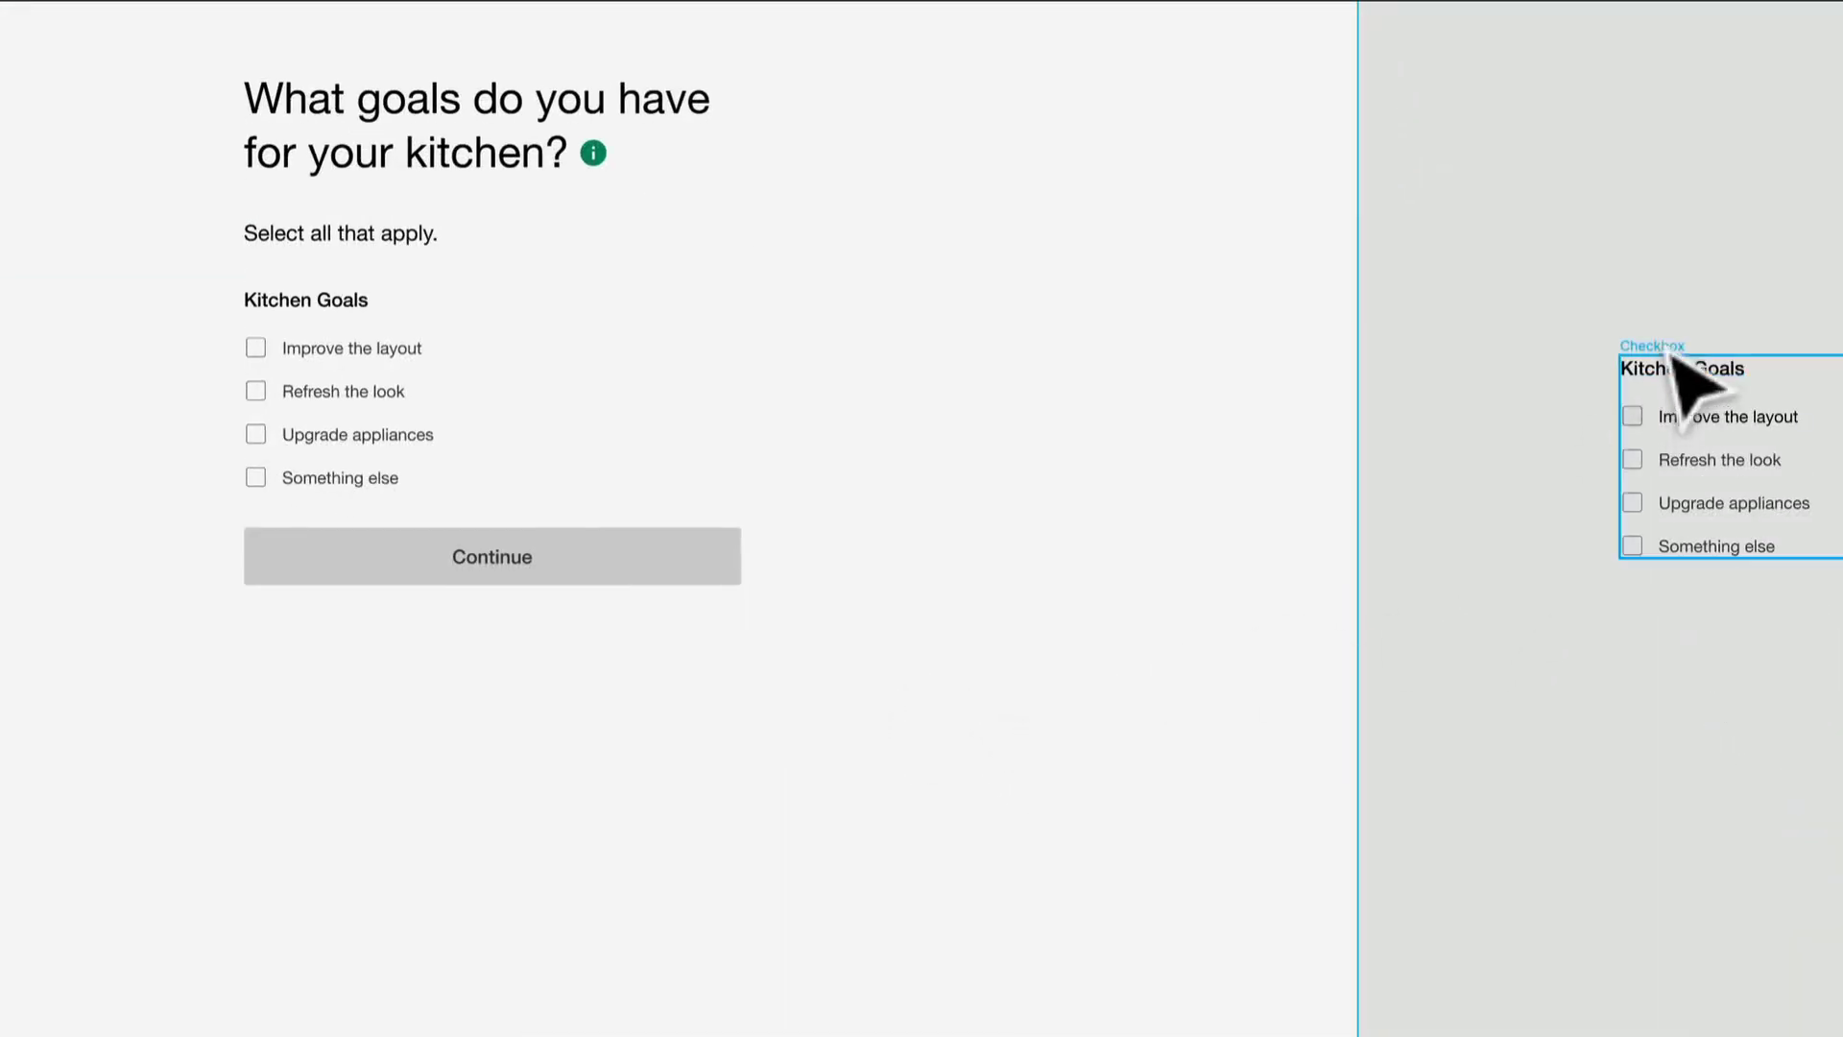
drag(1671, 384, 453, 308)
click(379, 619)
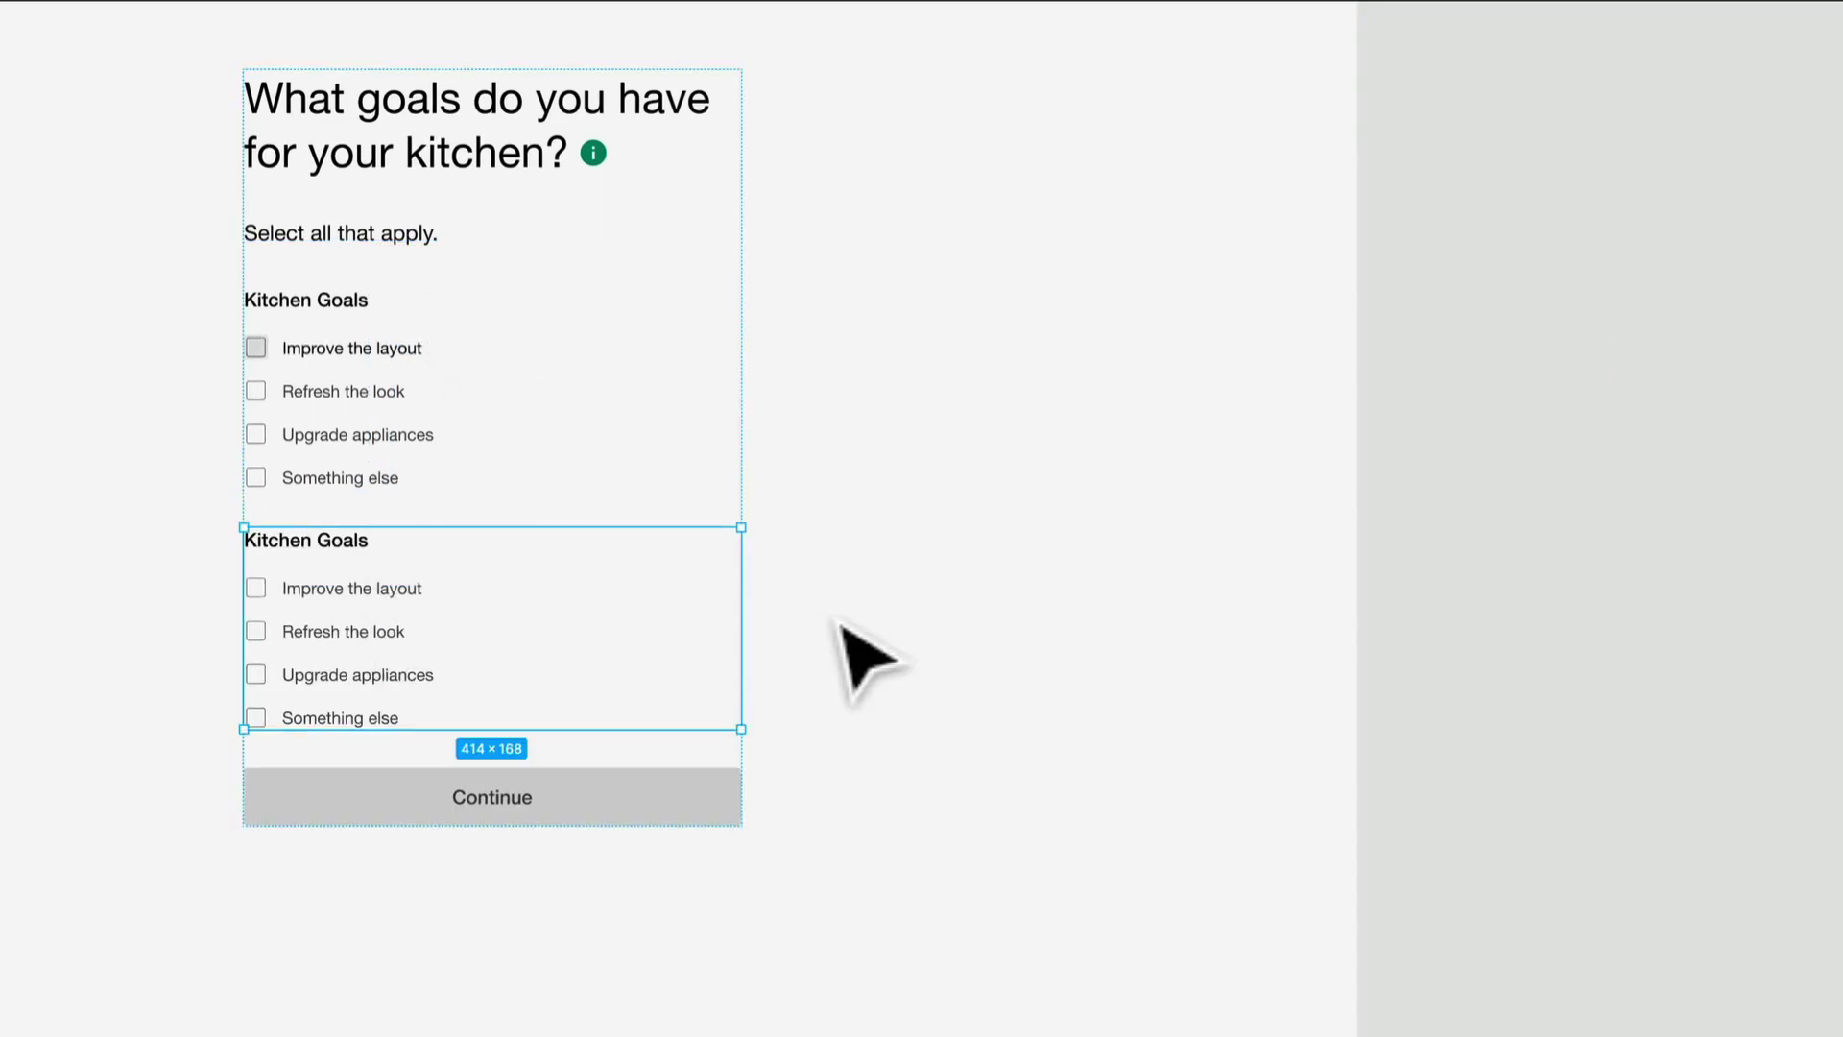
key(Delete)
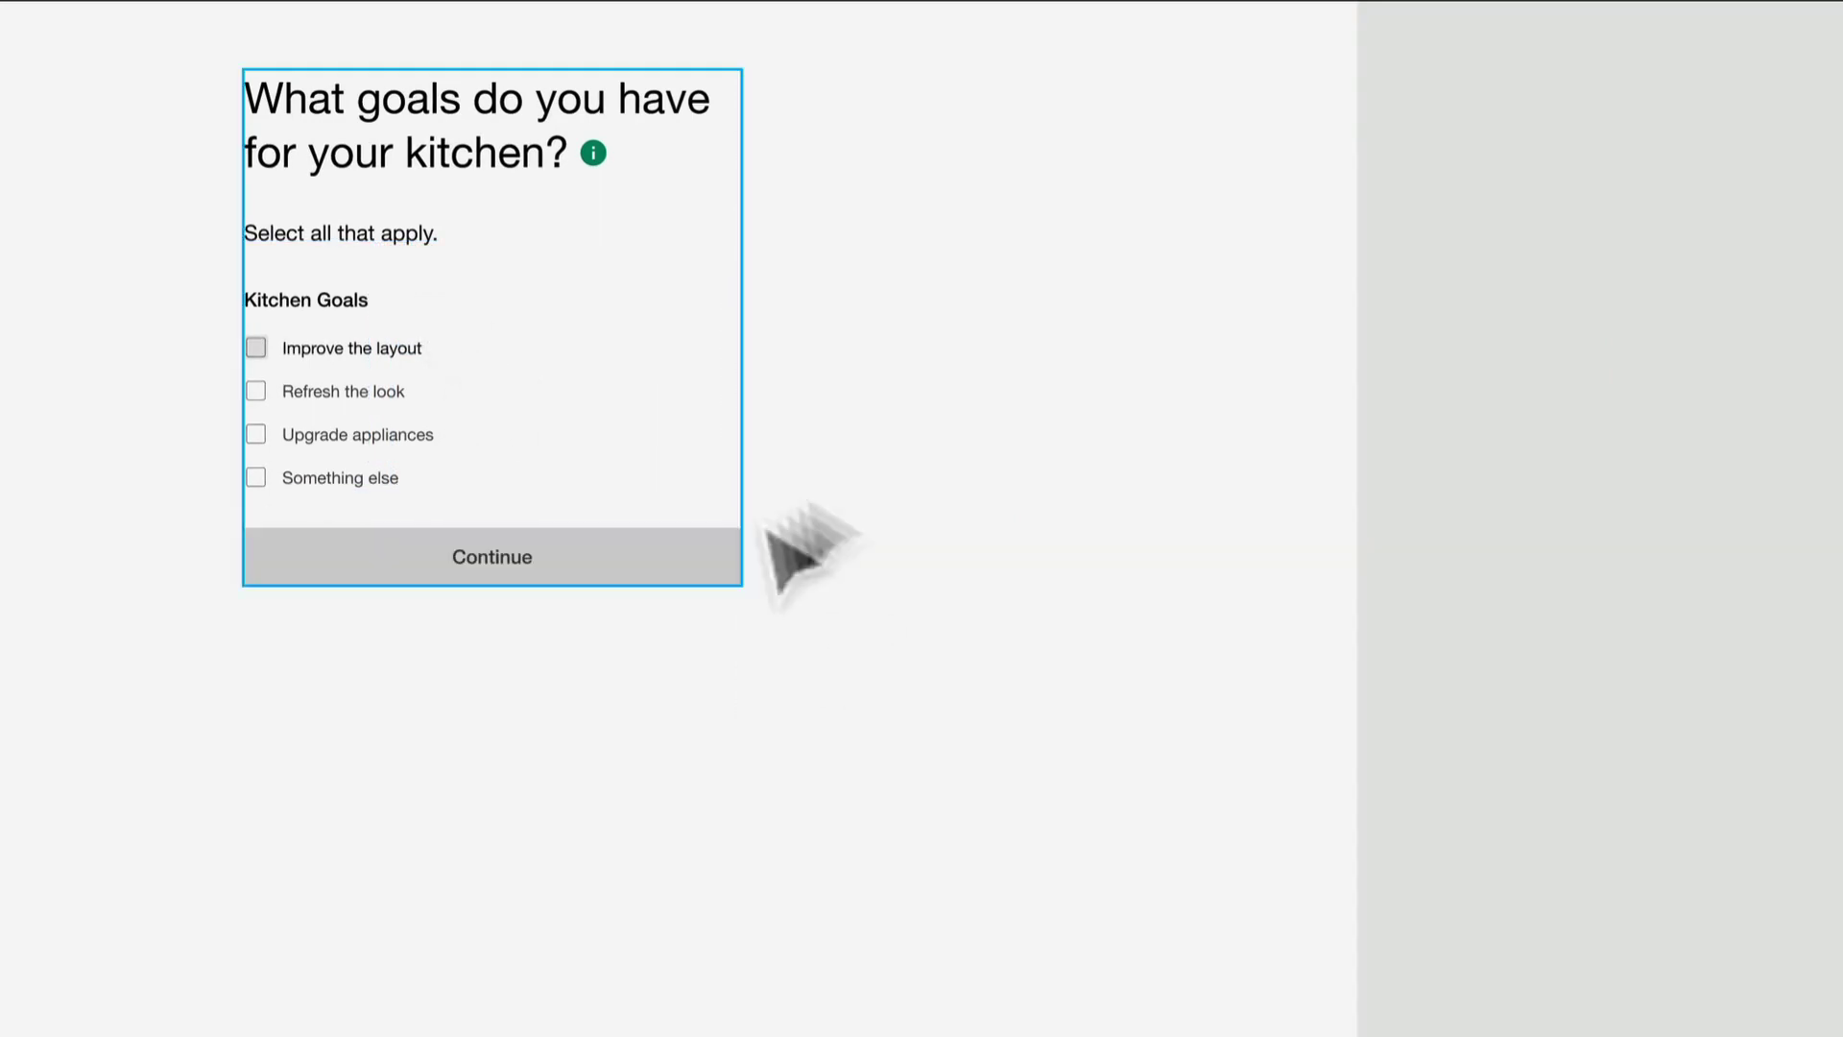
Duplicate the kitchen goals frame with the hovered checkbox directly below itself
scroll(686, 360, down, 5)
scroll(685, 358, up, 1)
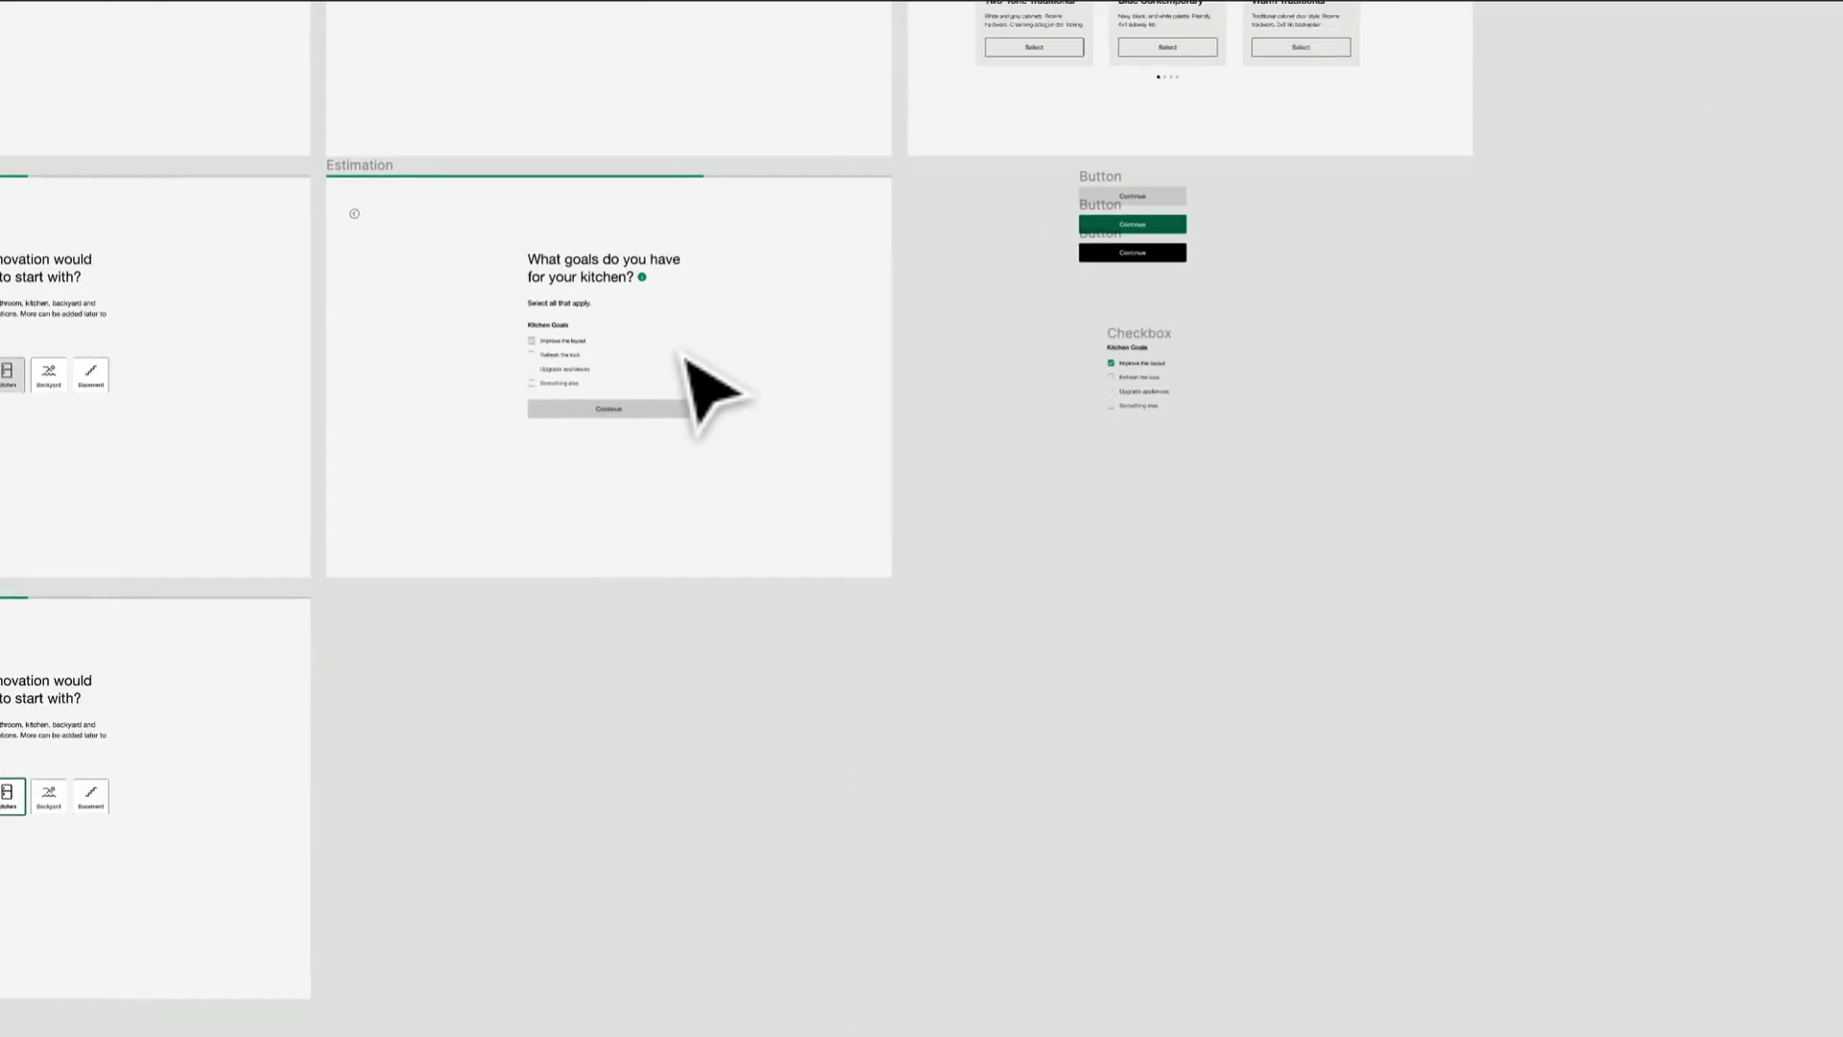
drag(376, 190, 397, 605)
Move the three Continue buttons and the checked checkbox list down beside the newest kitchen goals frame
scroll(1214, 432, up, 2)
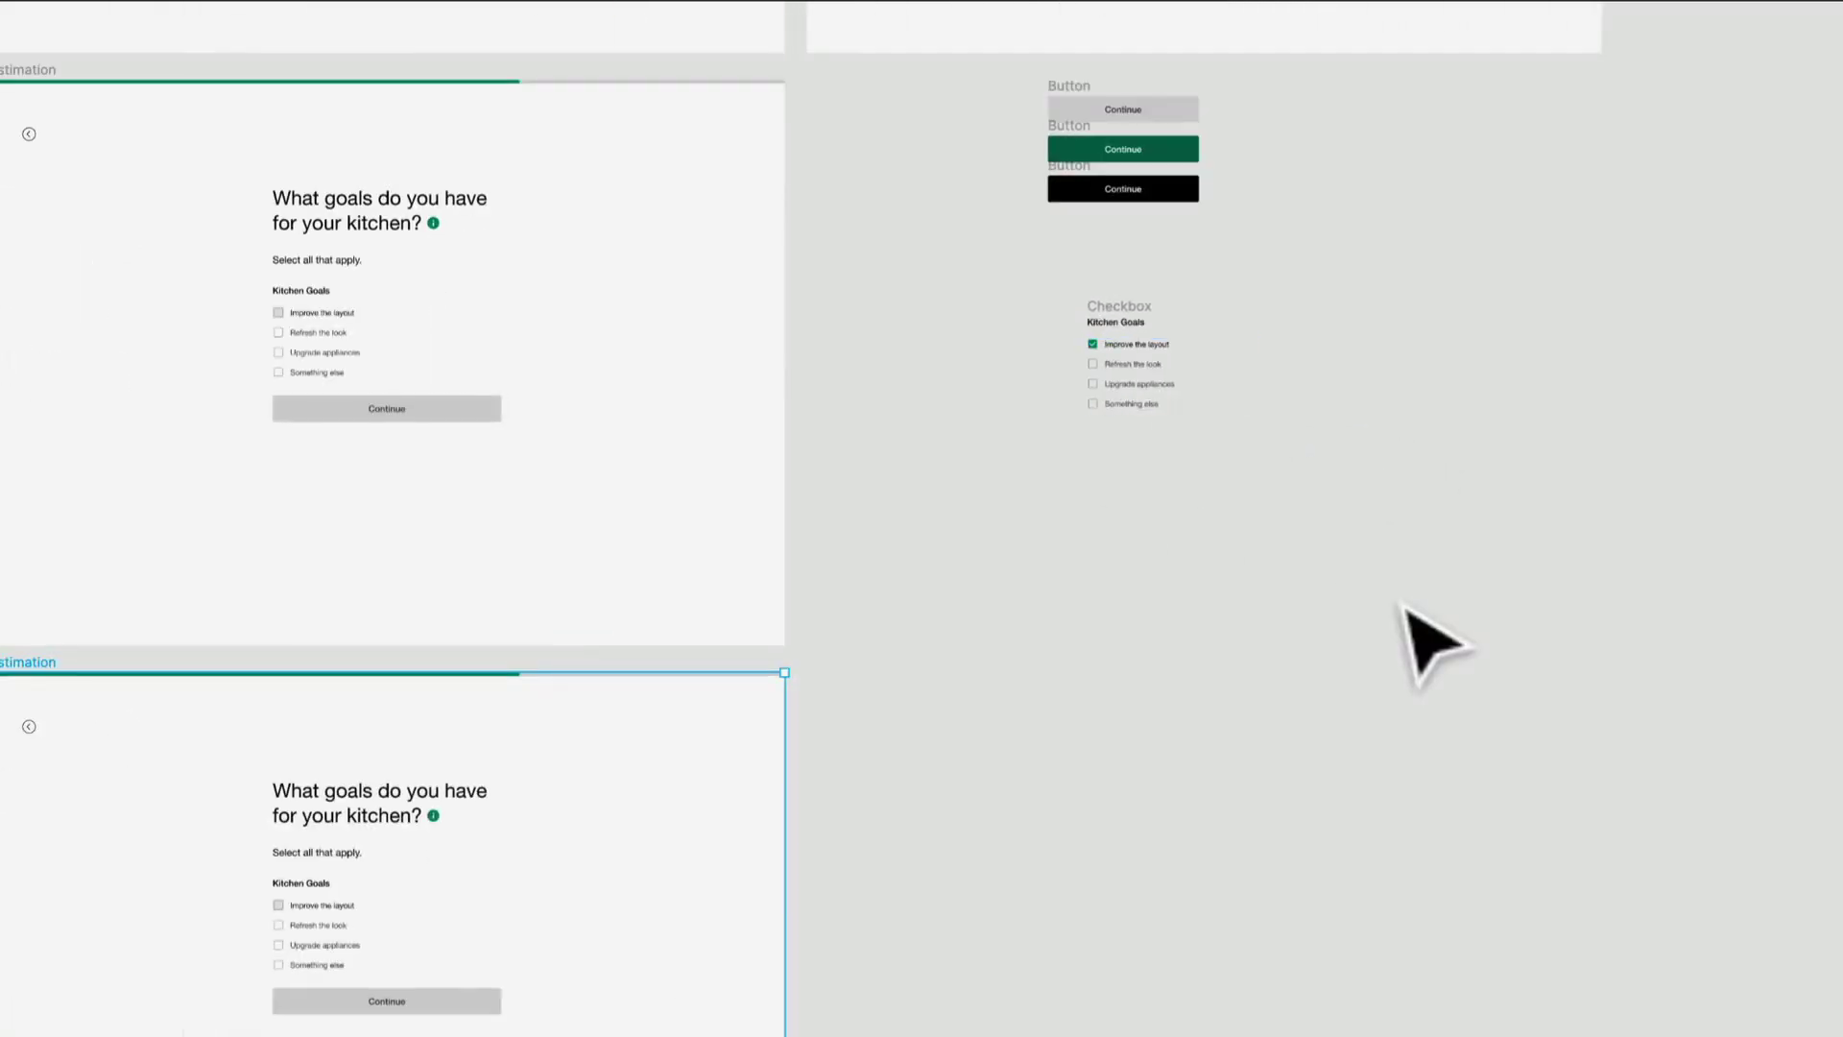
drag(1386, 589, 929, 79)
drag(1121, 185, 902, 849)
scroll(864, 855, down, 2)
Replace the hovered checkbox list in the third kitchen goals frame with the variant that has Improve the layout checked
scroll(681, 860, up, 5)
drag(708, 764, 1223, 382)
scroll(1222, 382, down, 1)
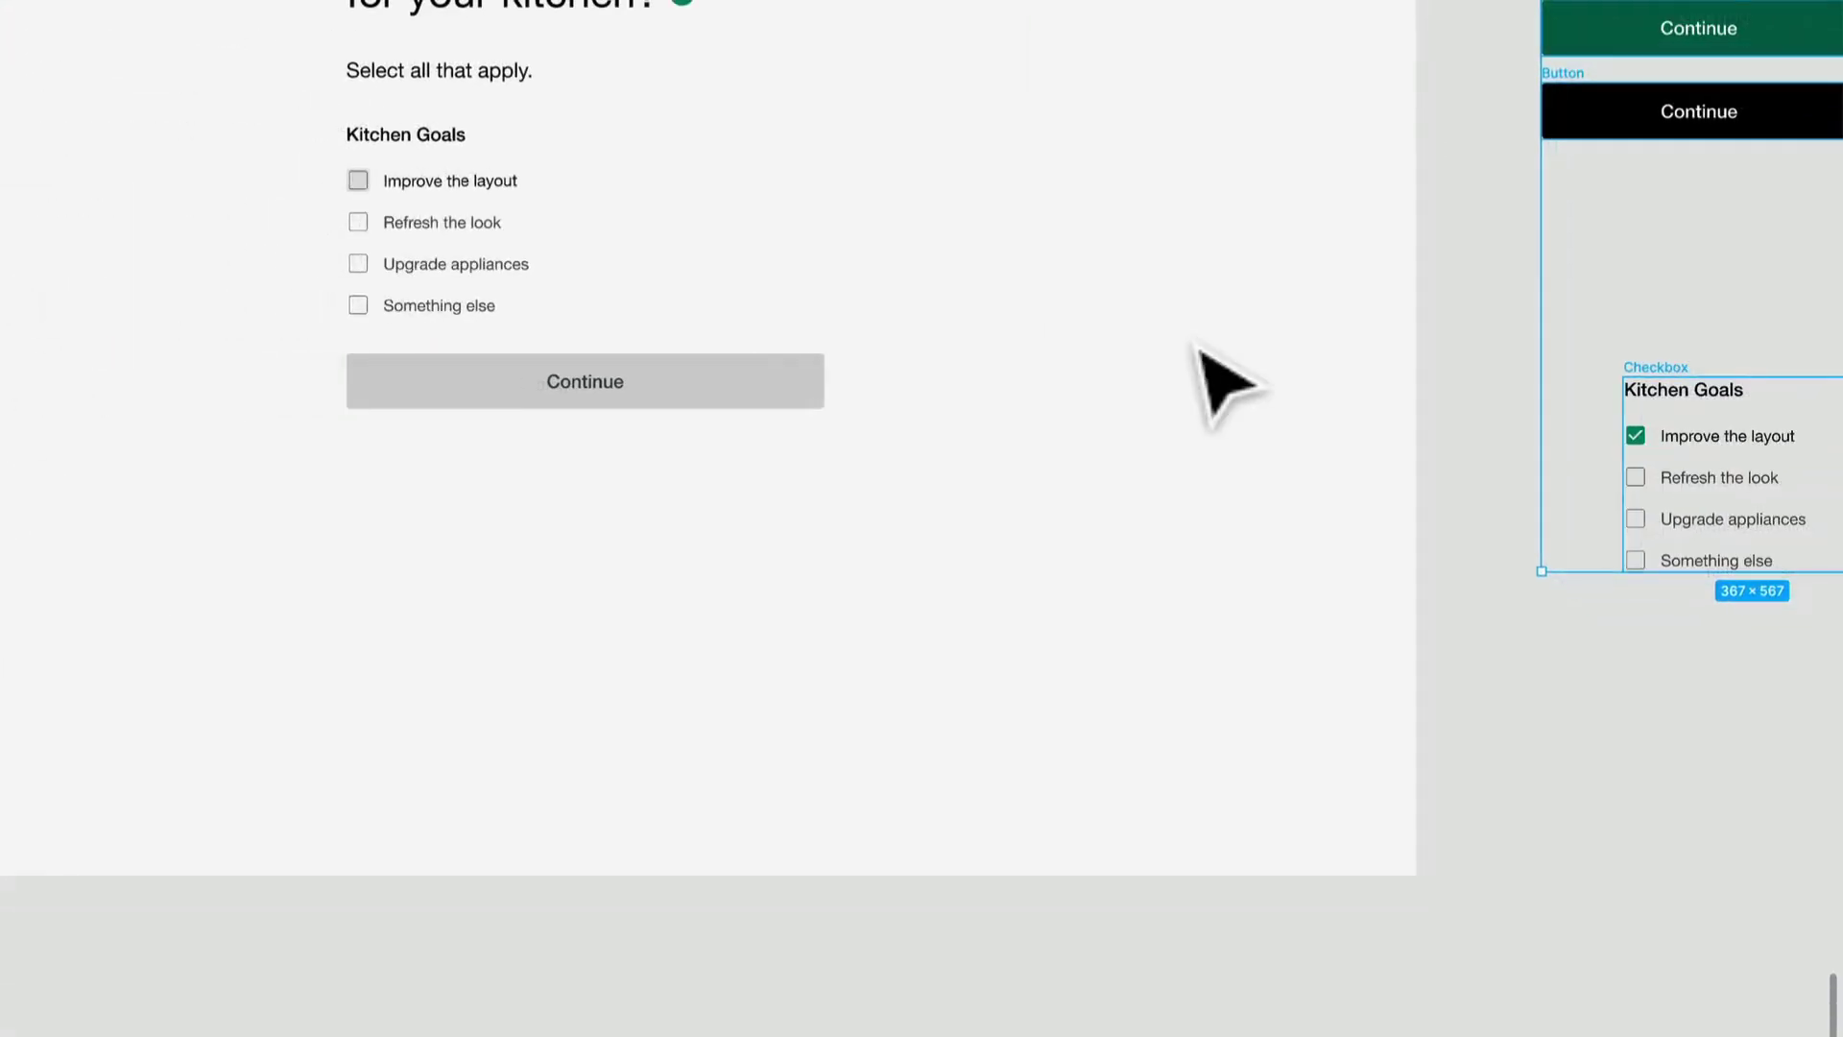
drag(1675, 384, 534, 146)
click(468, 368)
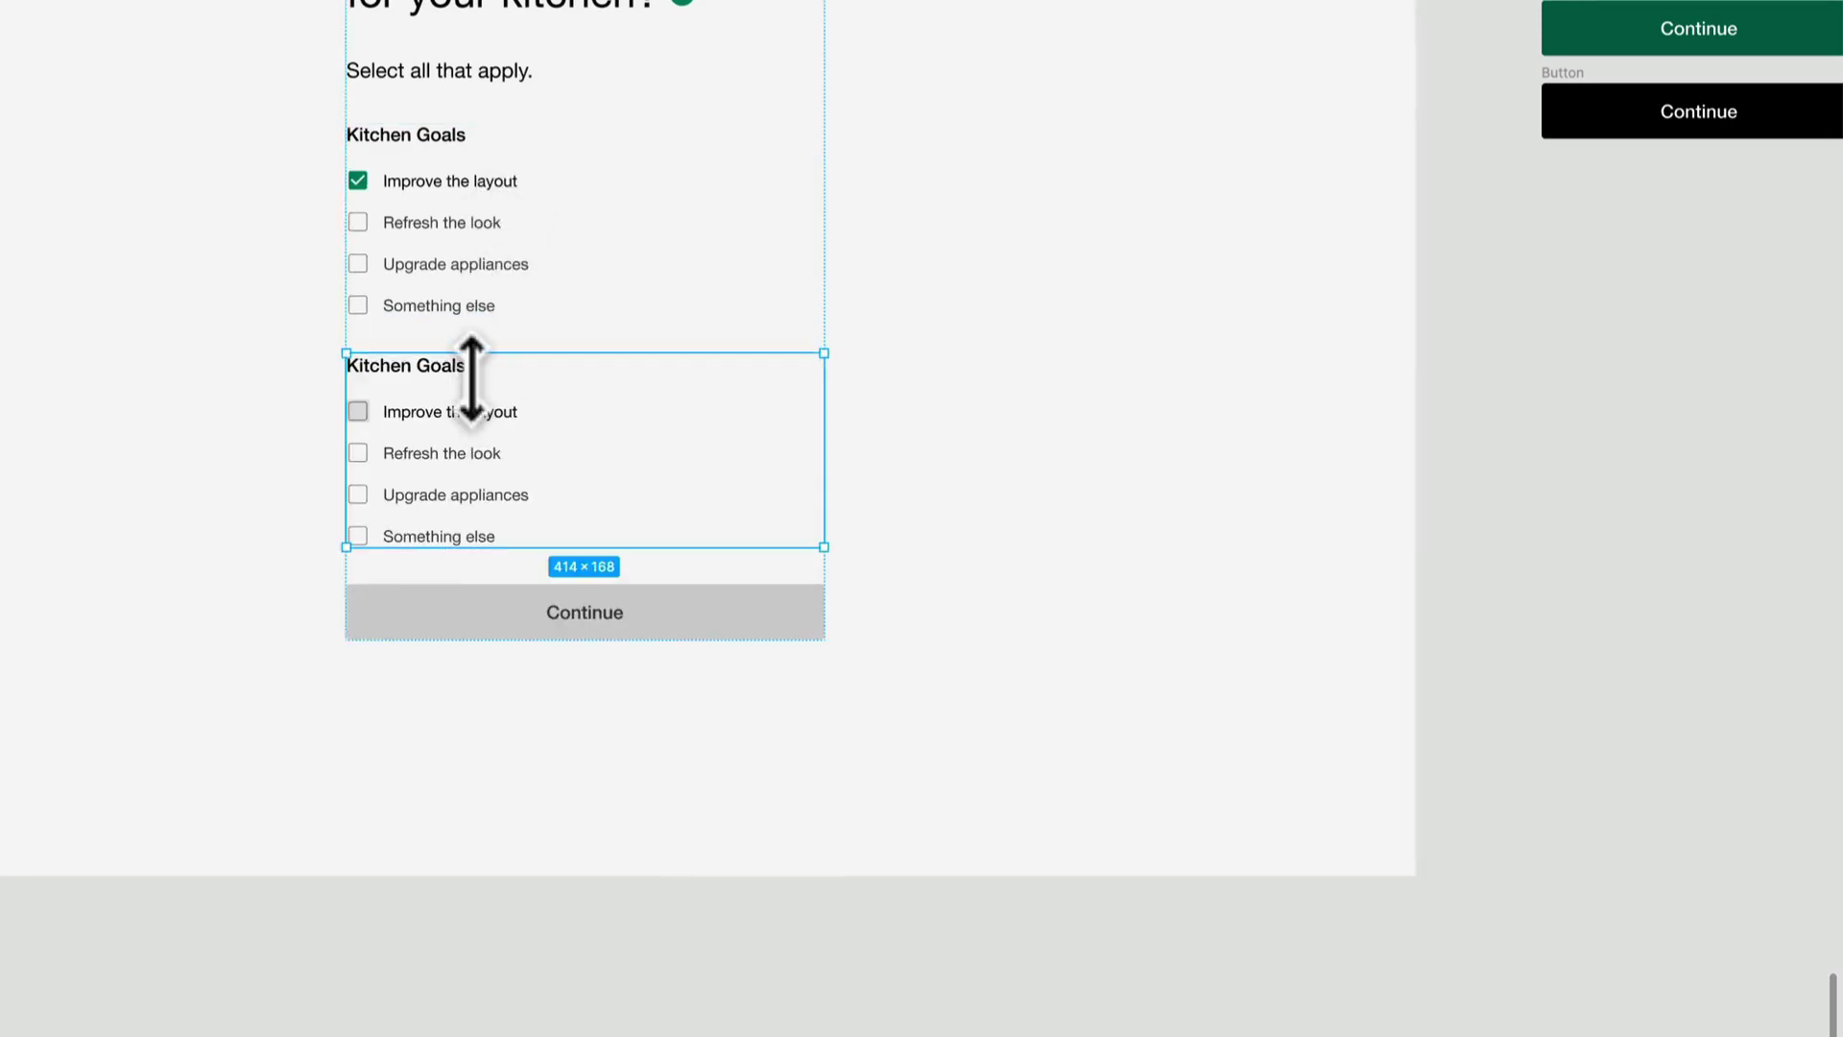
key(Delete)
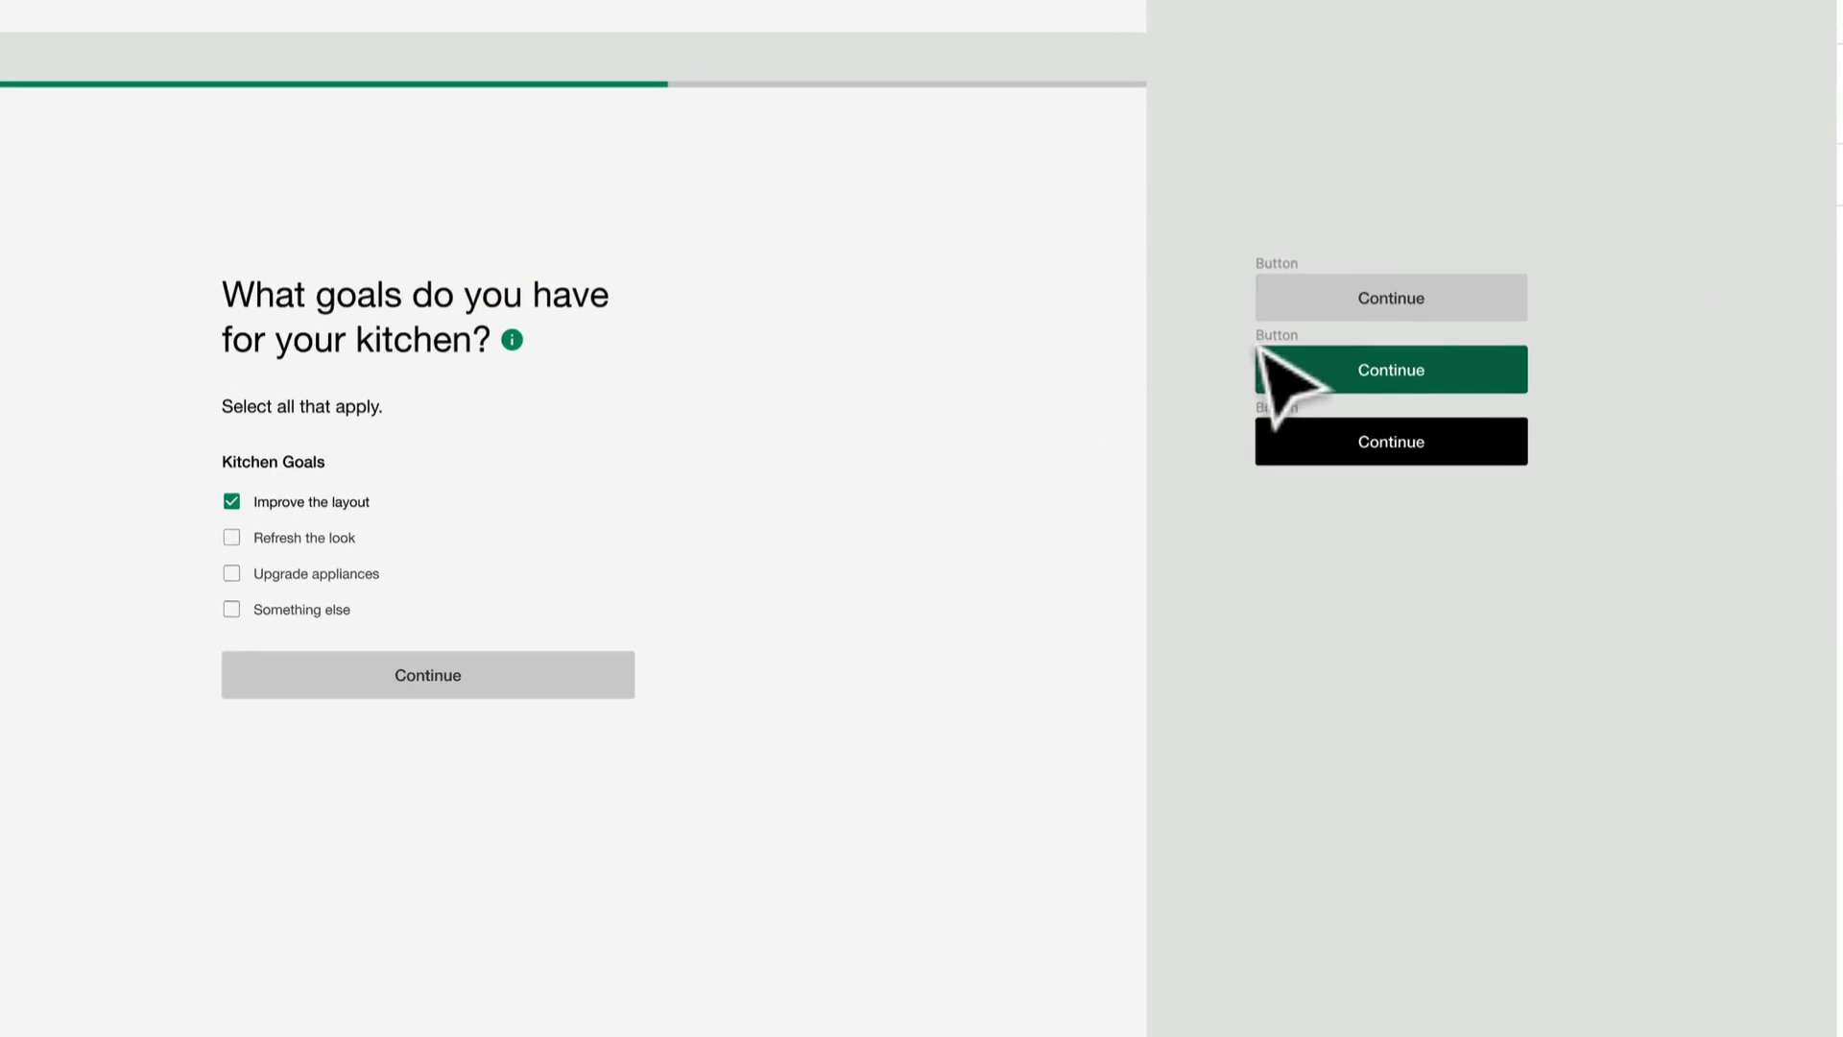
Replace the grey Continue button in the third kitchen goals frame with a copy of the green variant
drag(1291, 370, 375, 698)
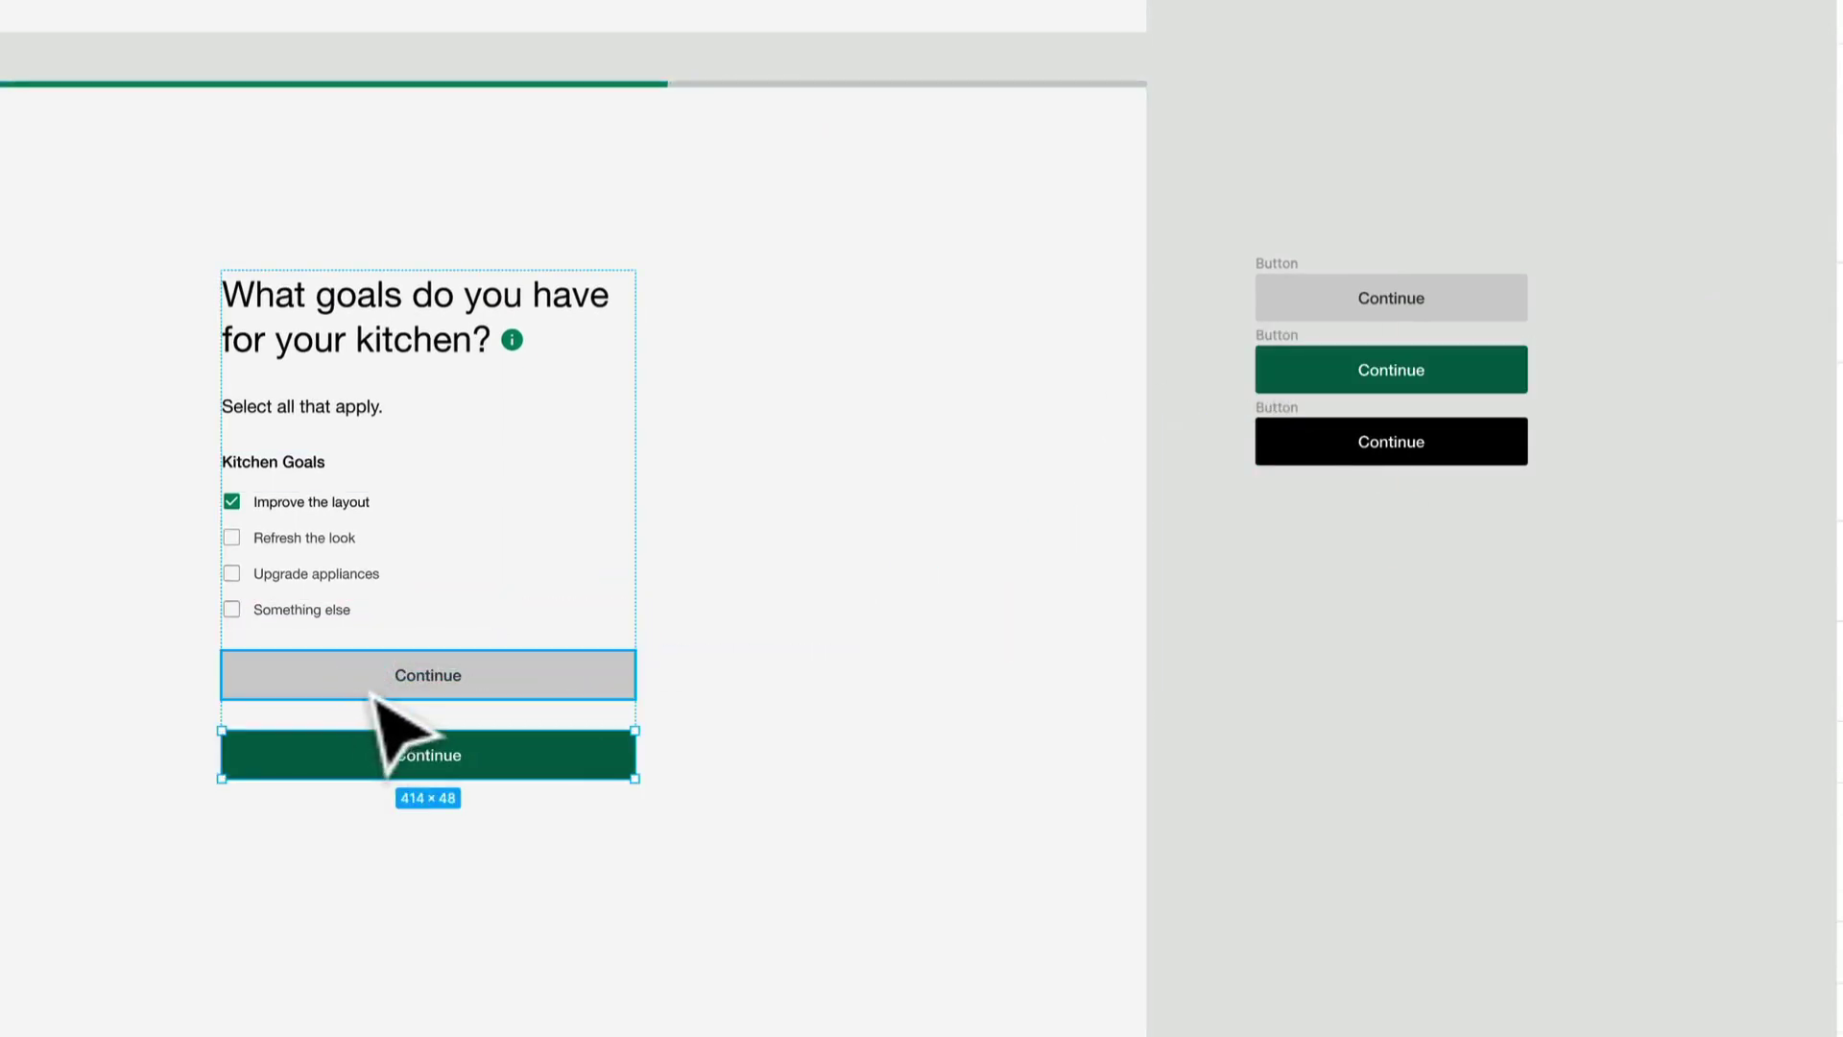
click(450, 697)
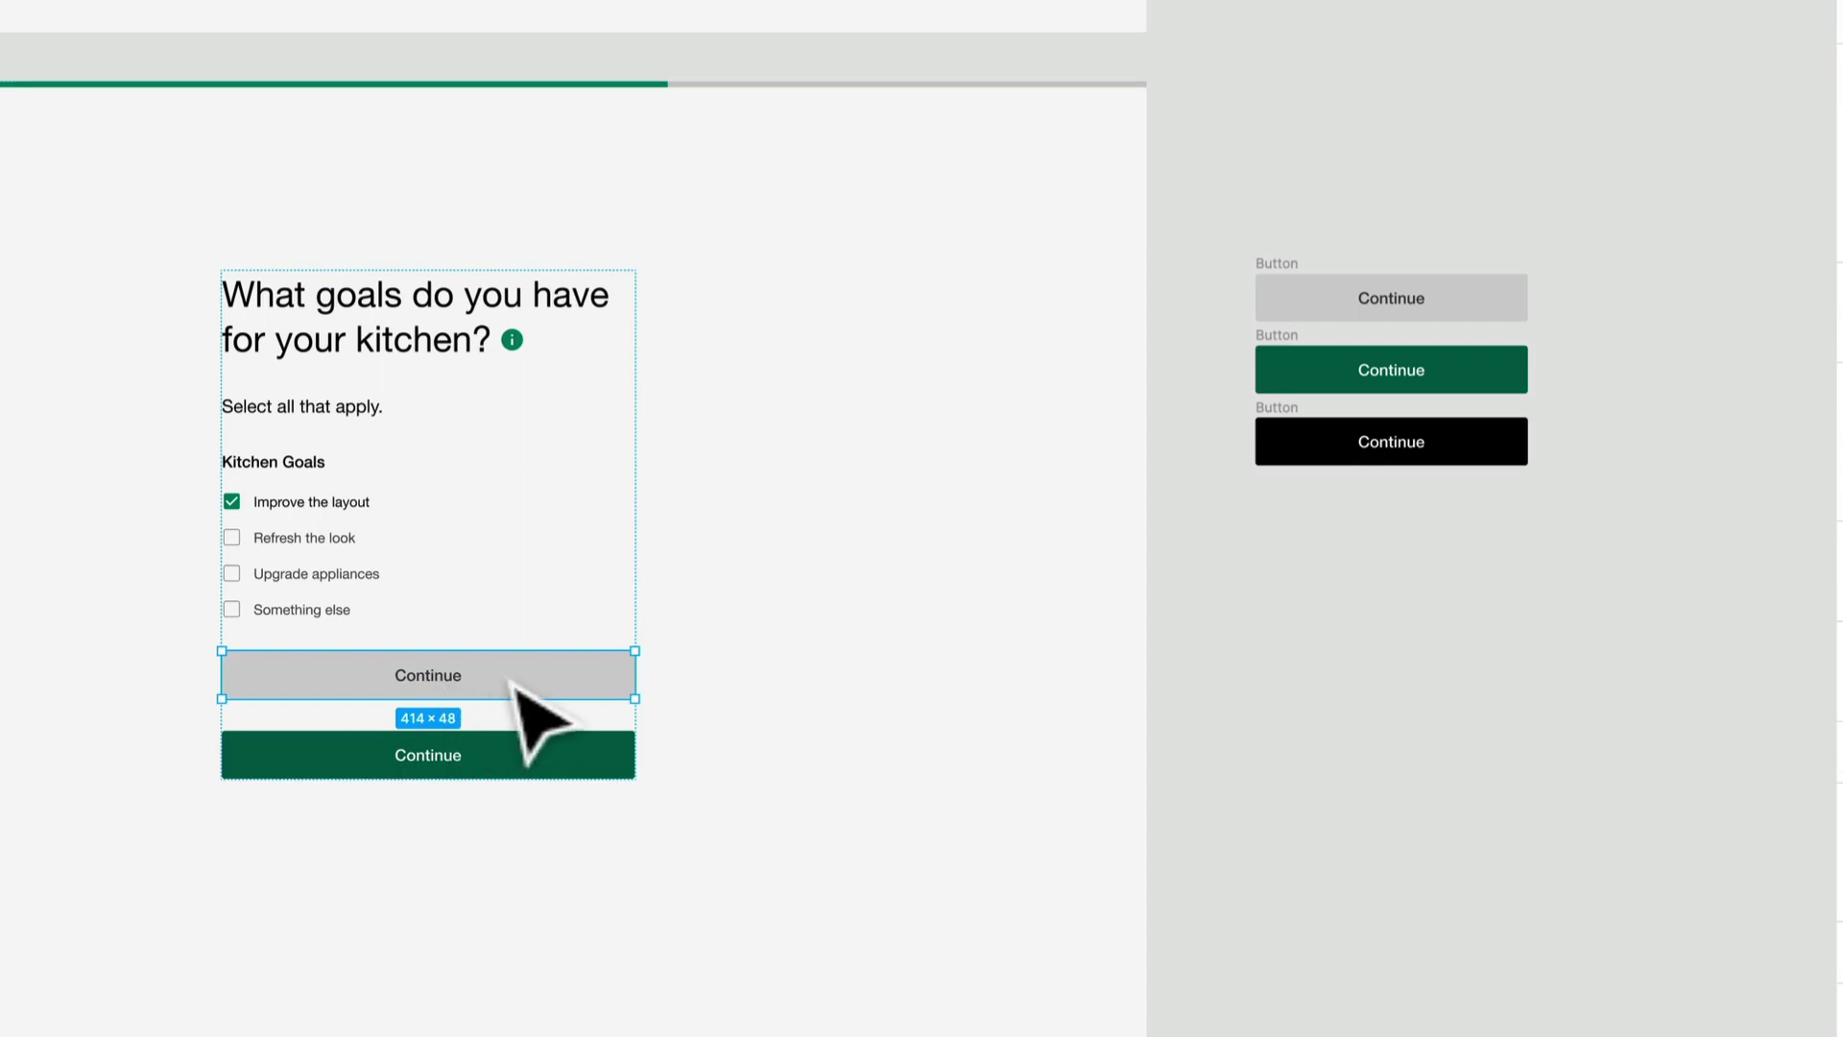
key(Delete)
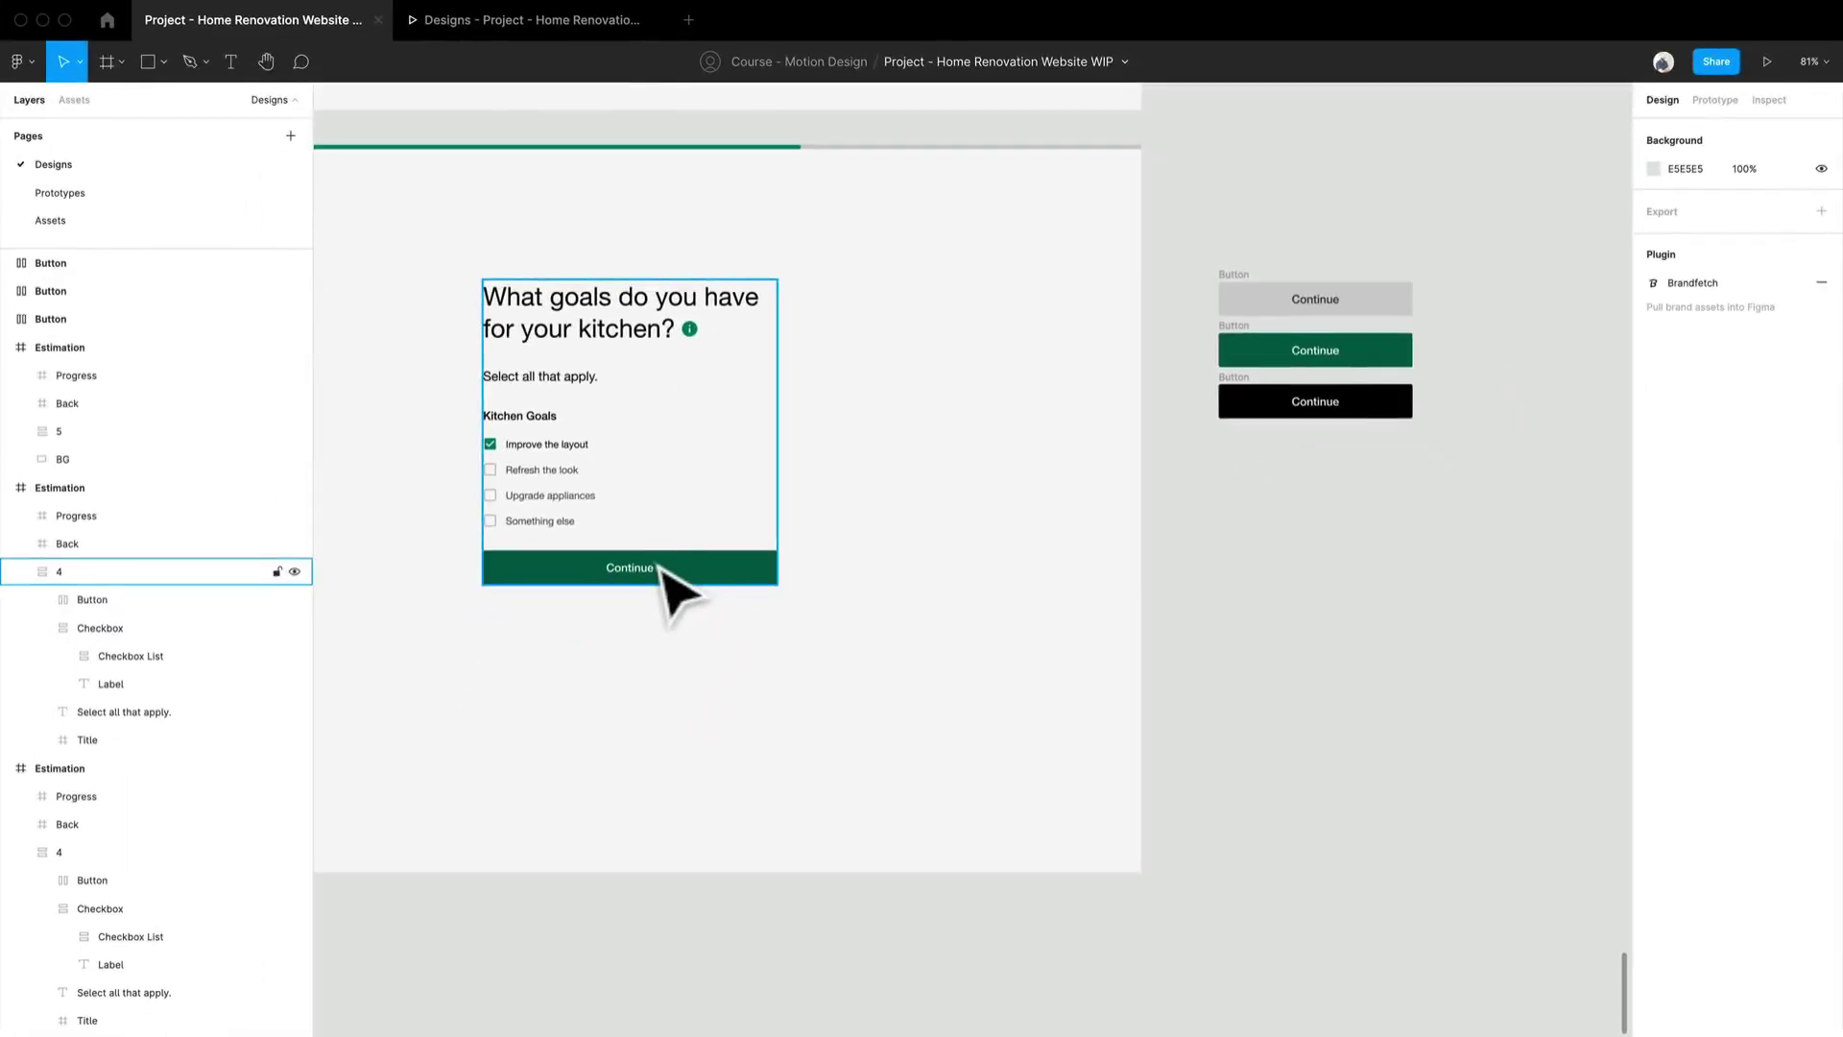
scroll(655, 564, down, 3)
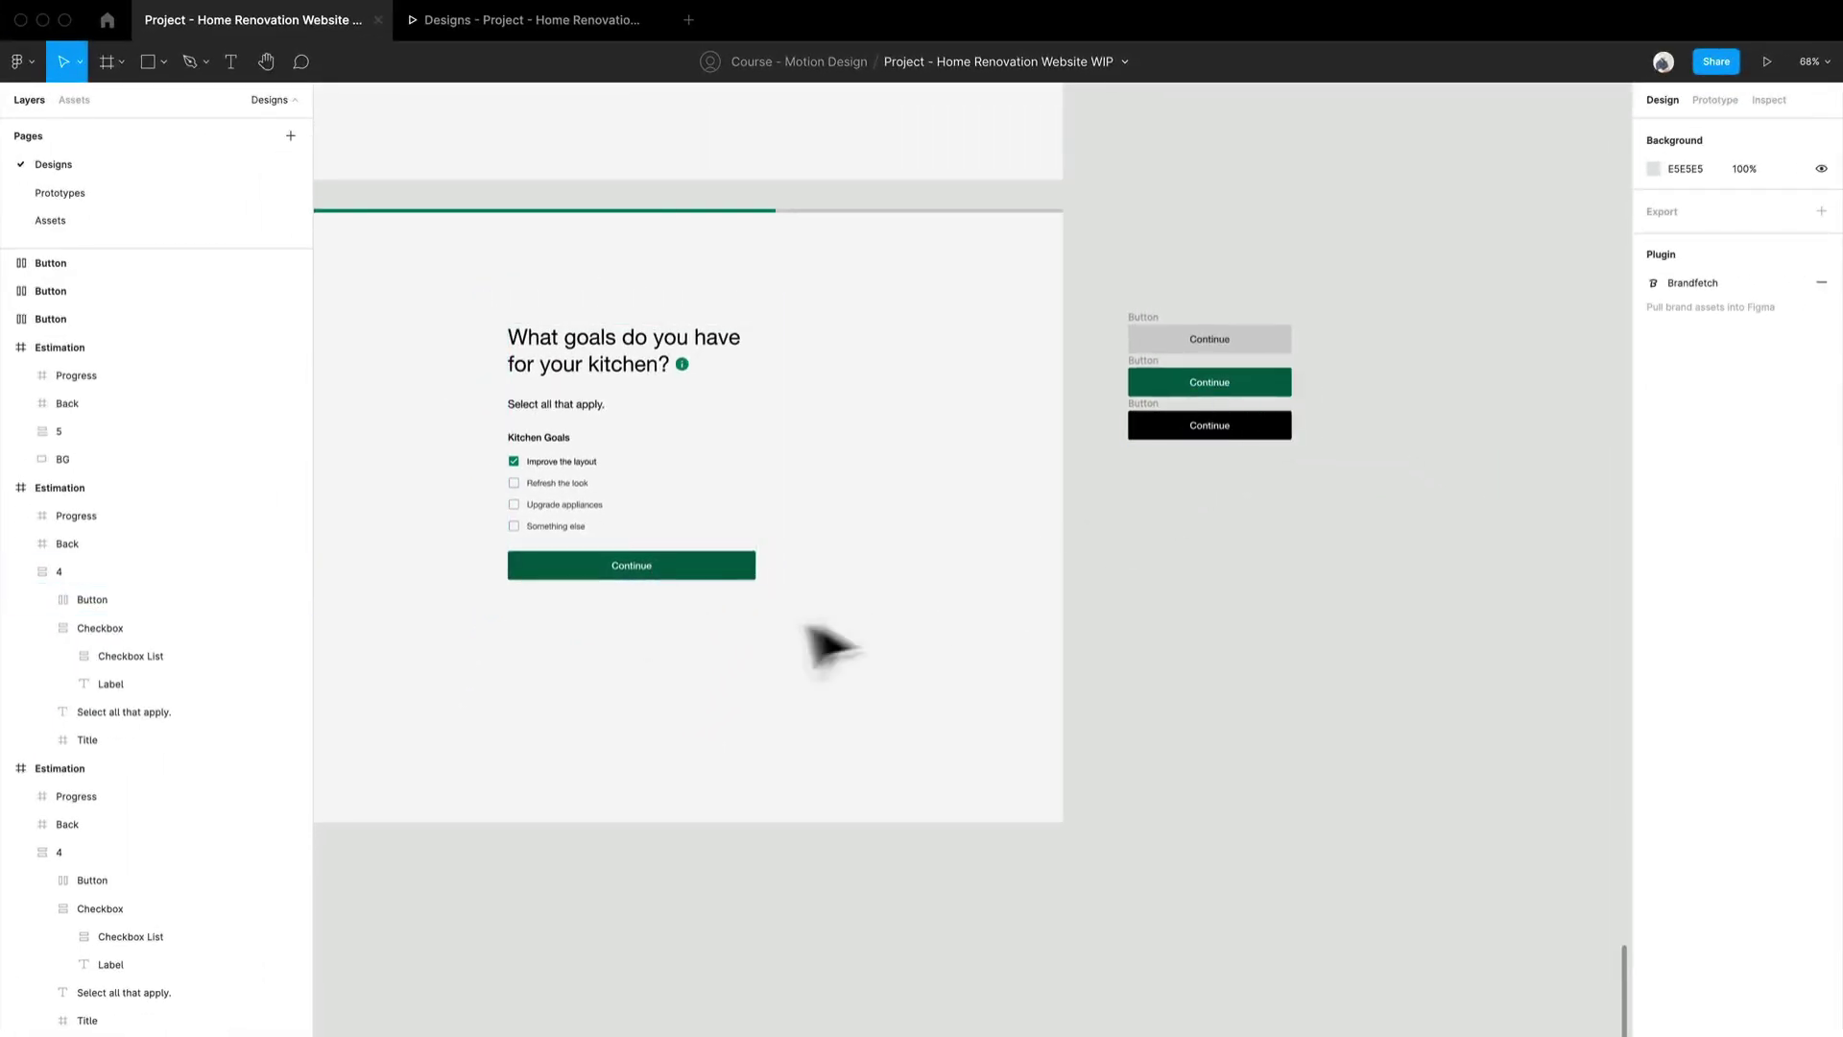
drag(1183, 384, 1344, 595)
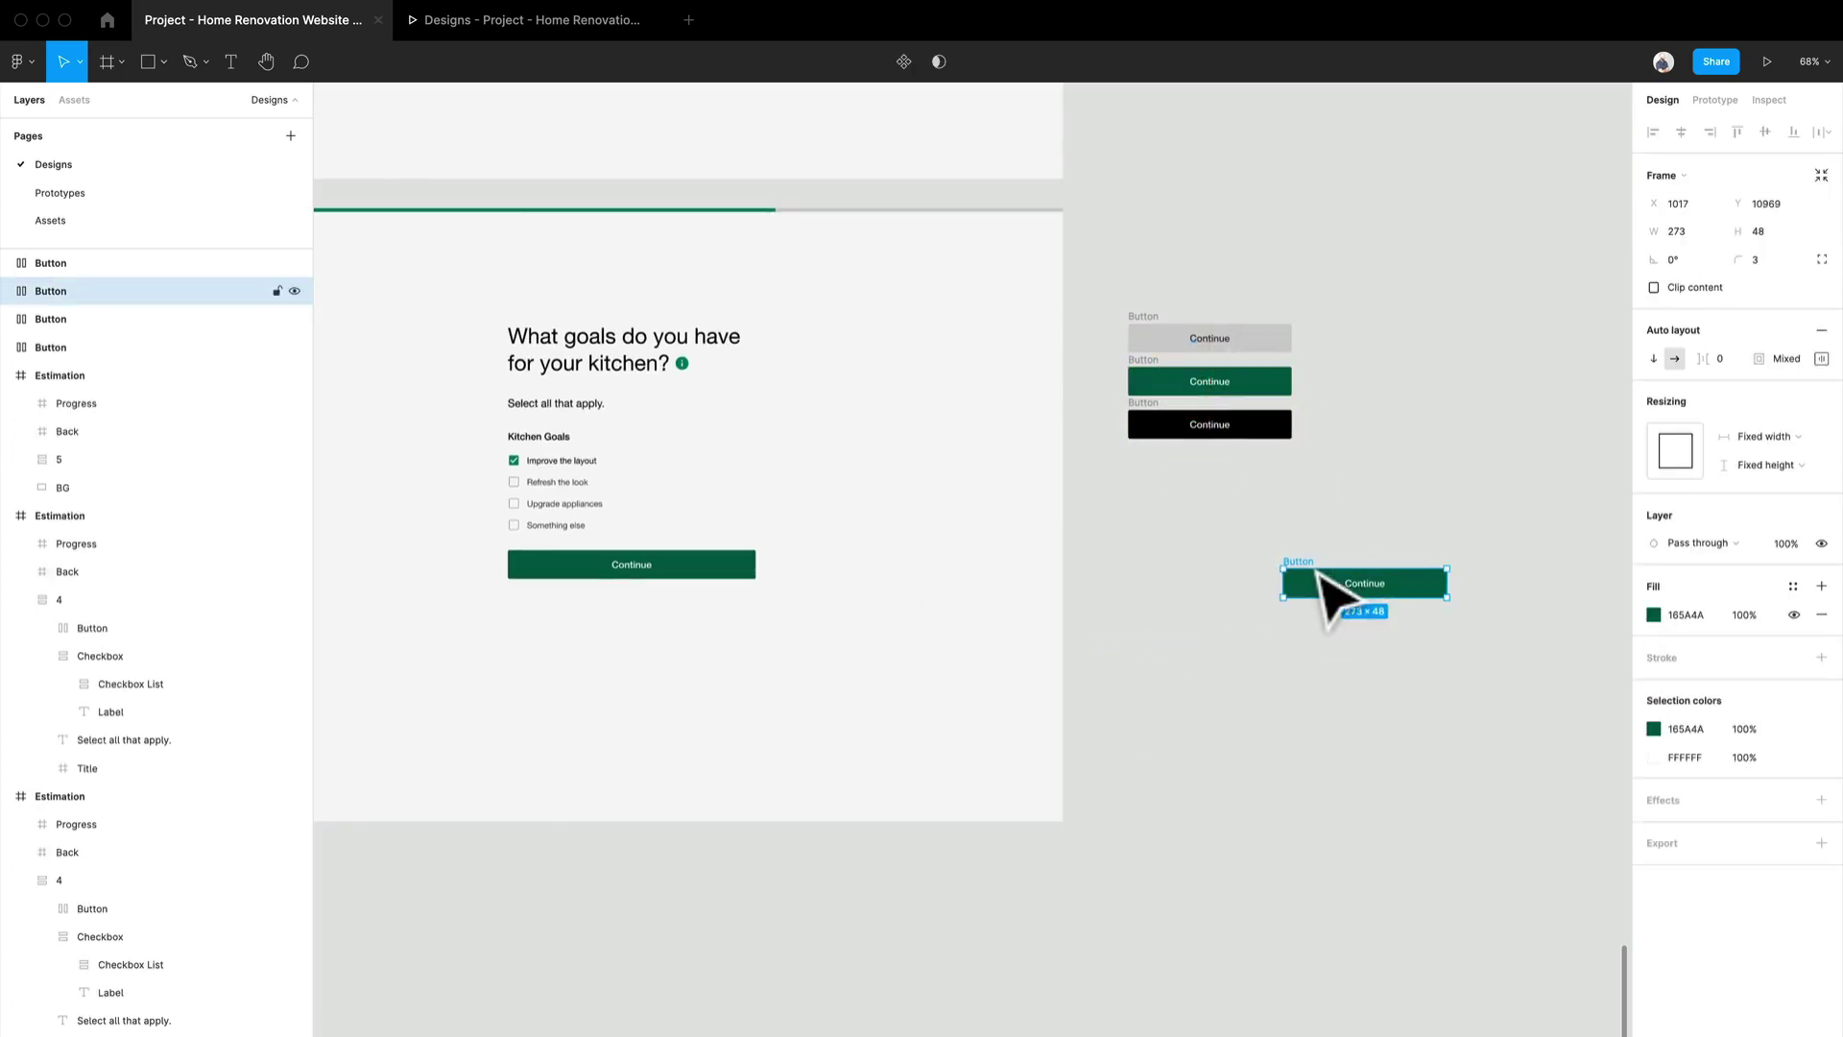
key(Delete)
Duplicate the kitchen goals frame with the checked option and green Continue button directly below itself
drag(896, 656, 1172, 622)
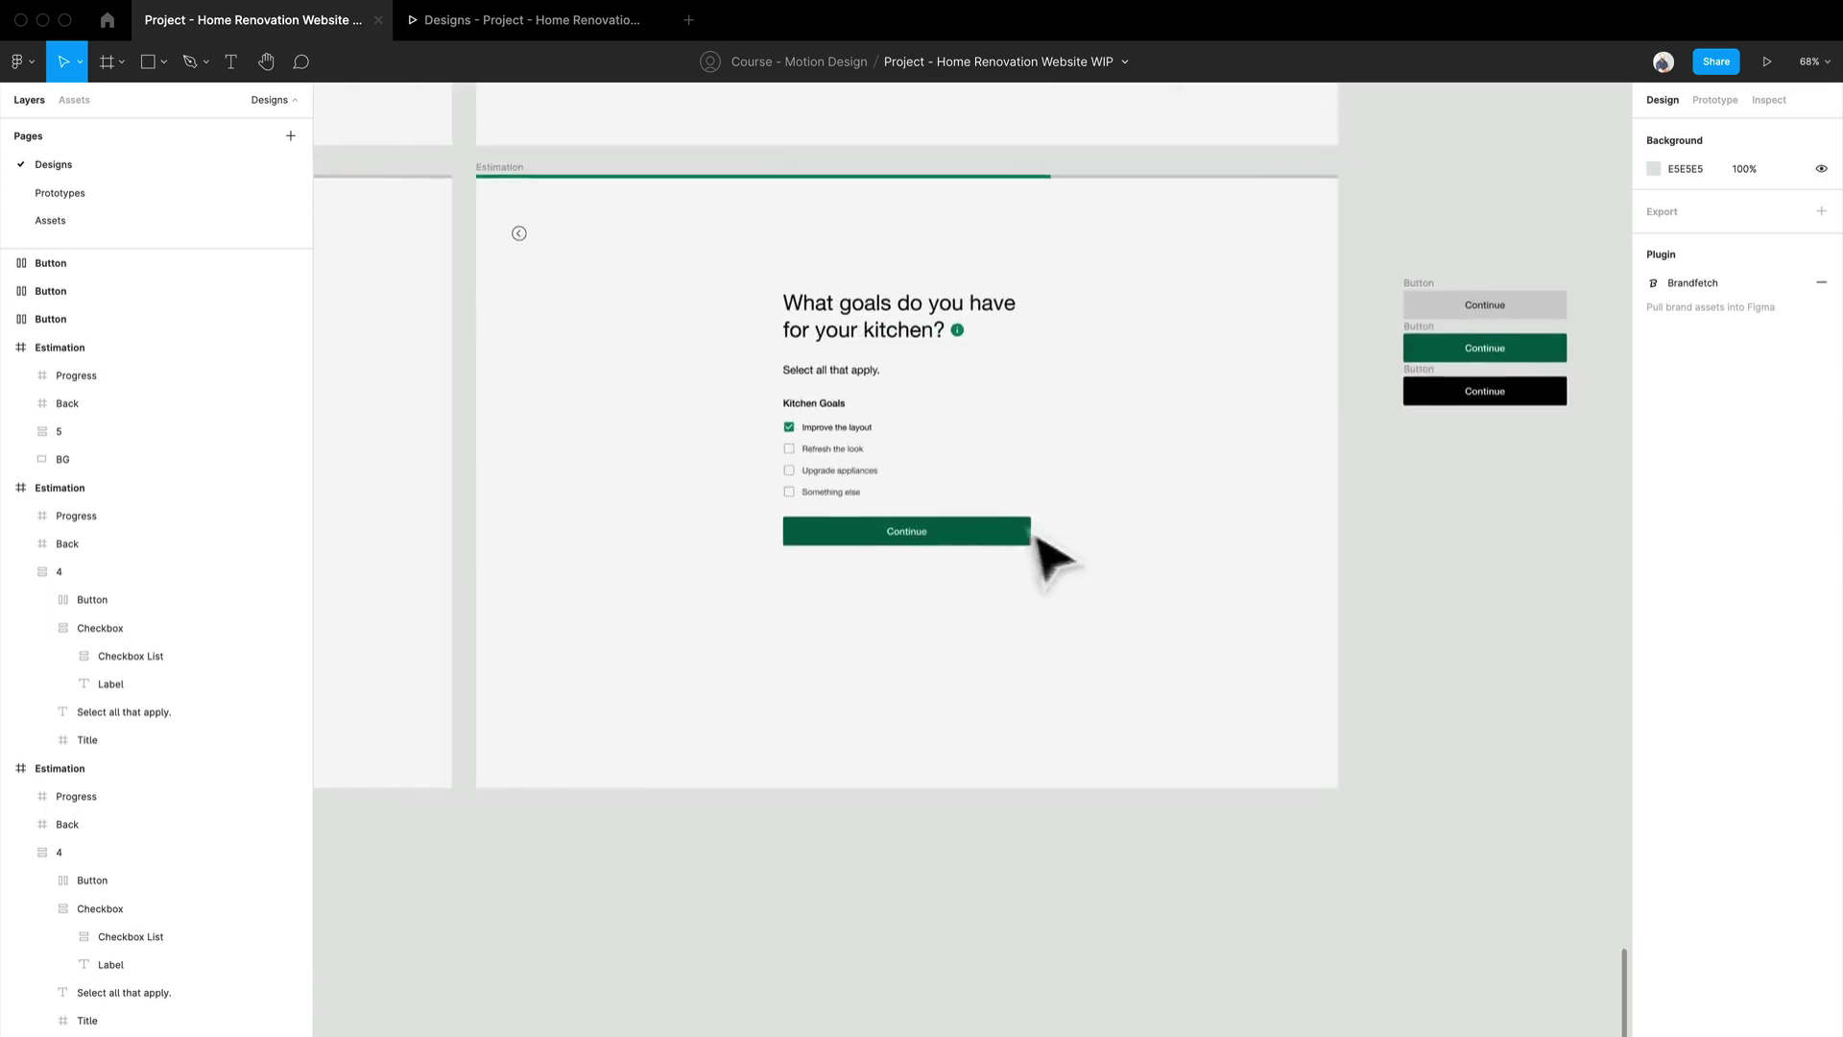
drag(504, 171, 573, 823)
scroll(803, 564, down, 4)
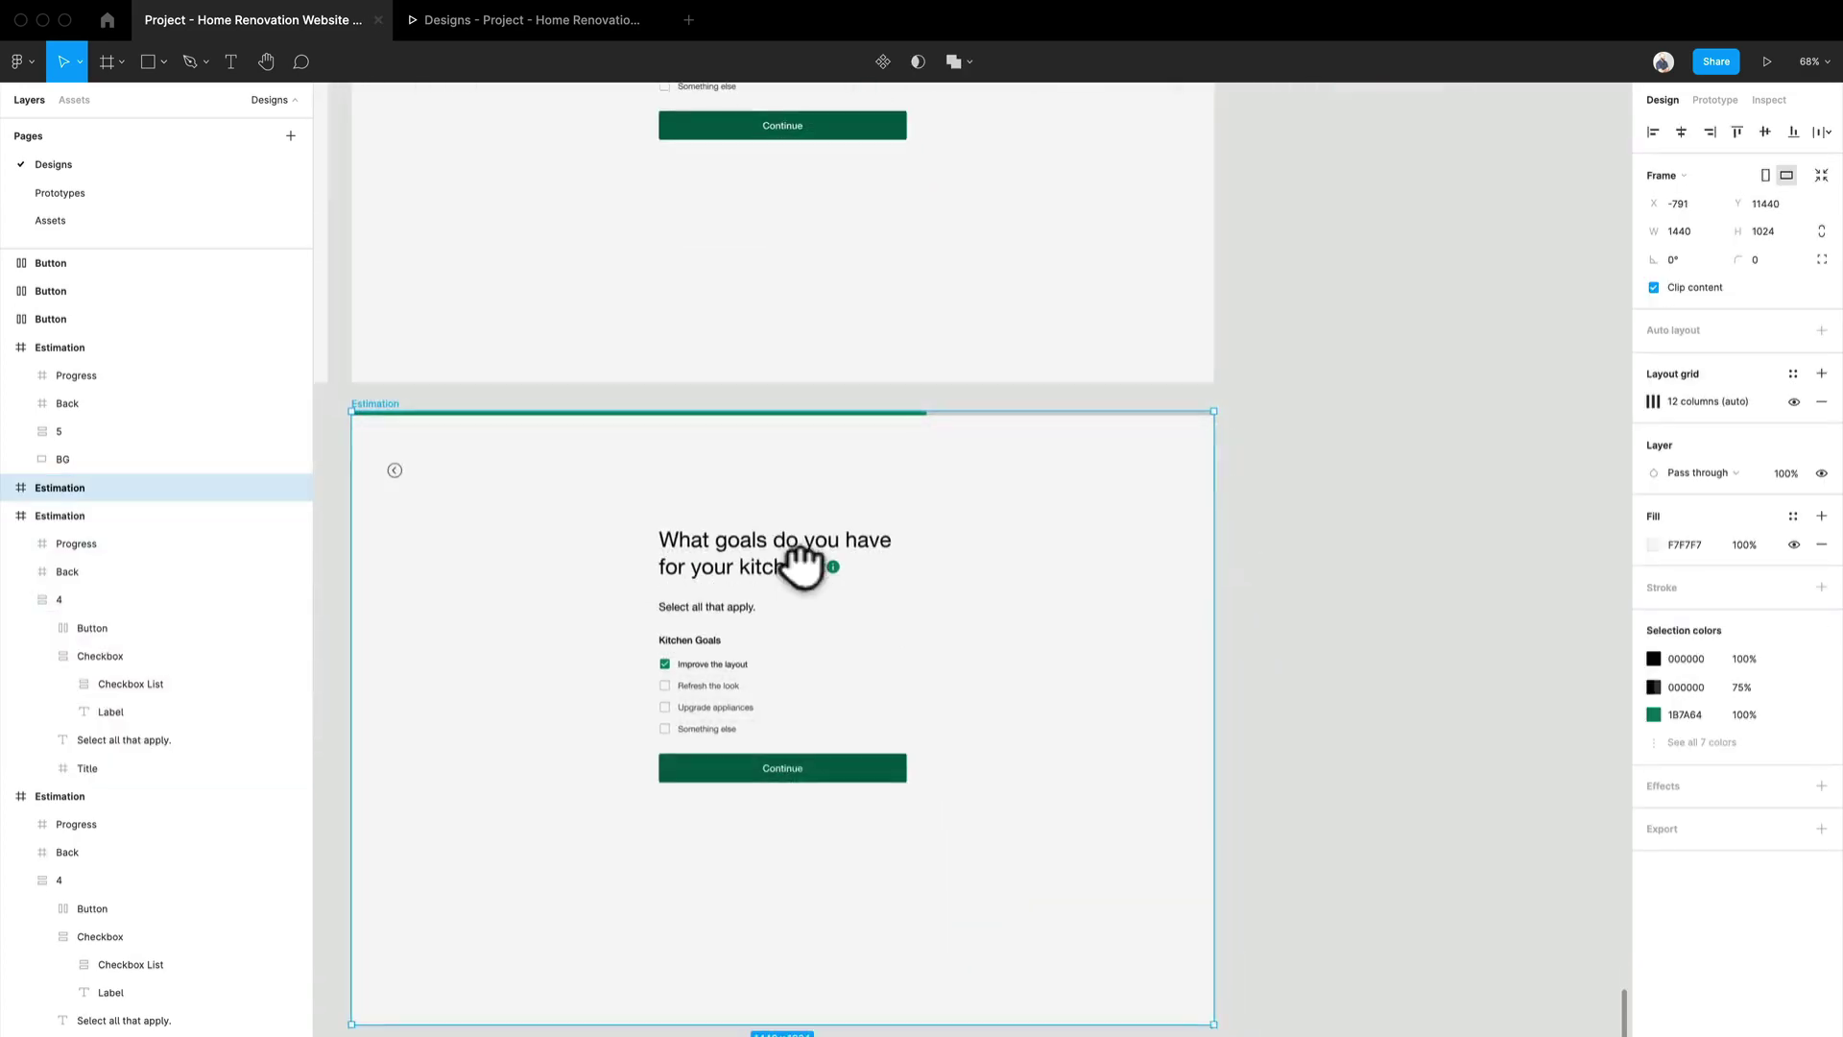
Replace the green Continue button in the fourth kitchen goals frame with a copy of the black variant
scroll(1248, 481, up, 3)
drag(1317, 294, 794, 999)
scroll(812, 1004, down, 3)
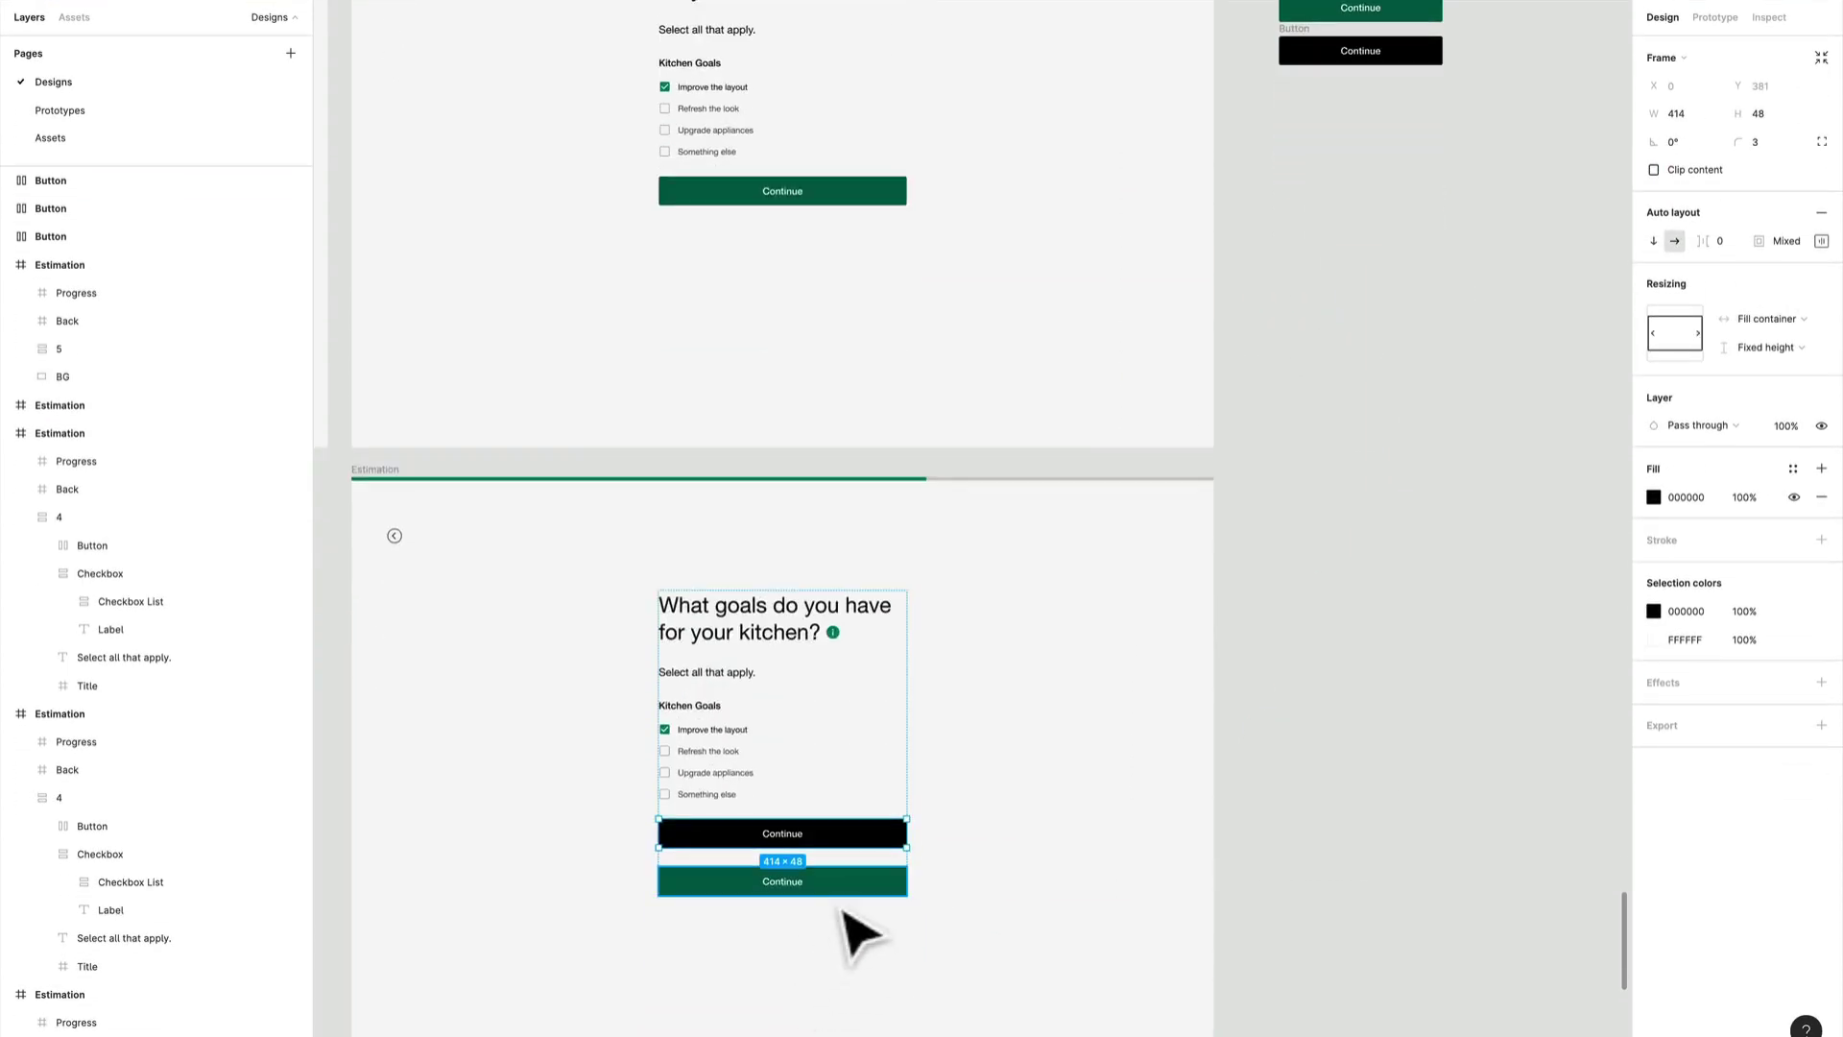
click(845, 891)
key(Delete)
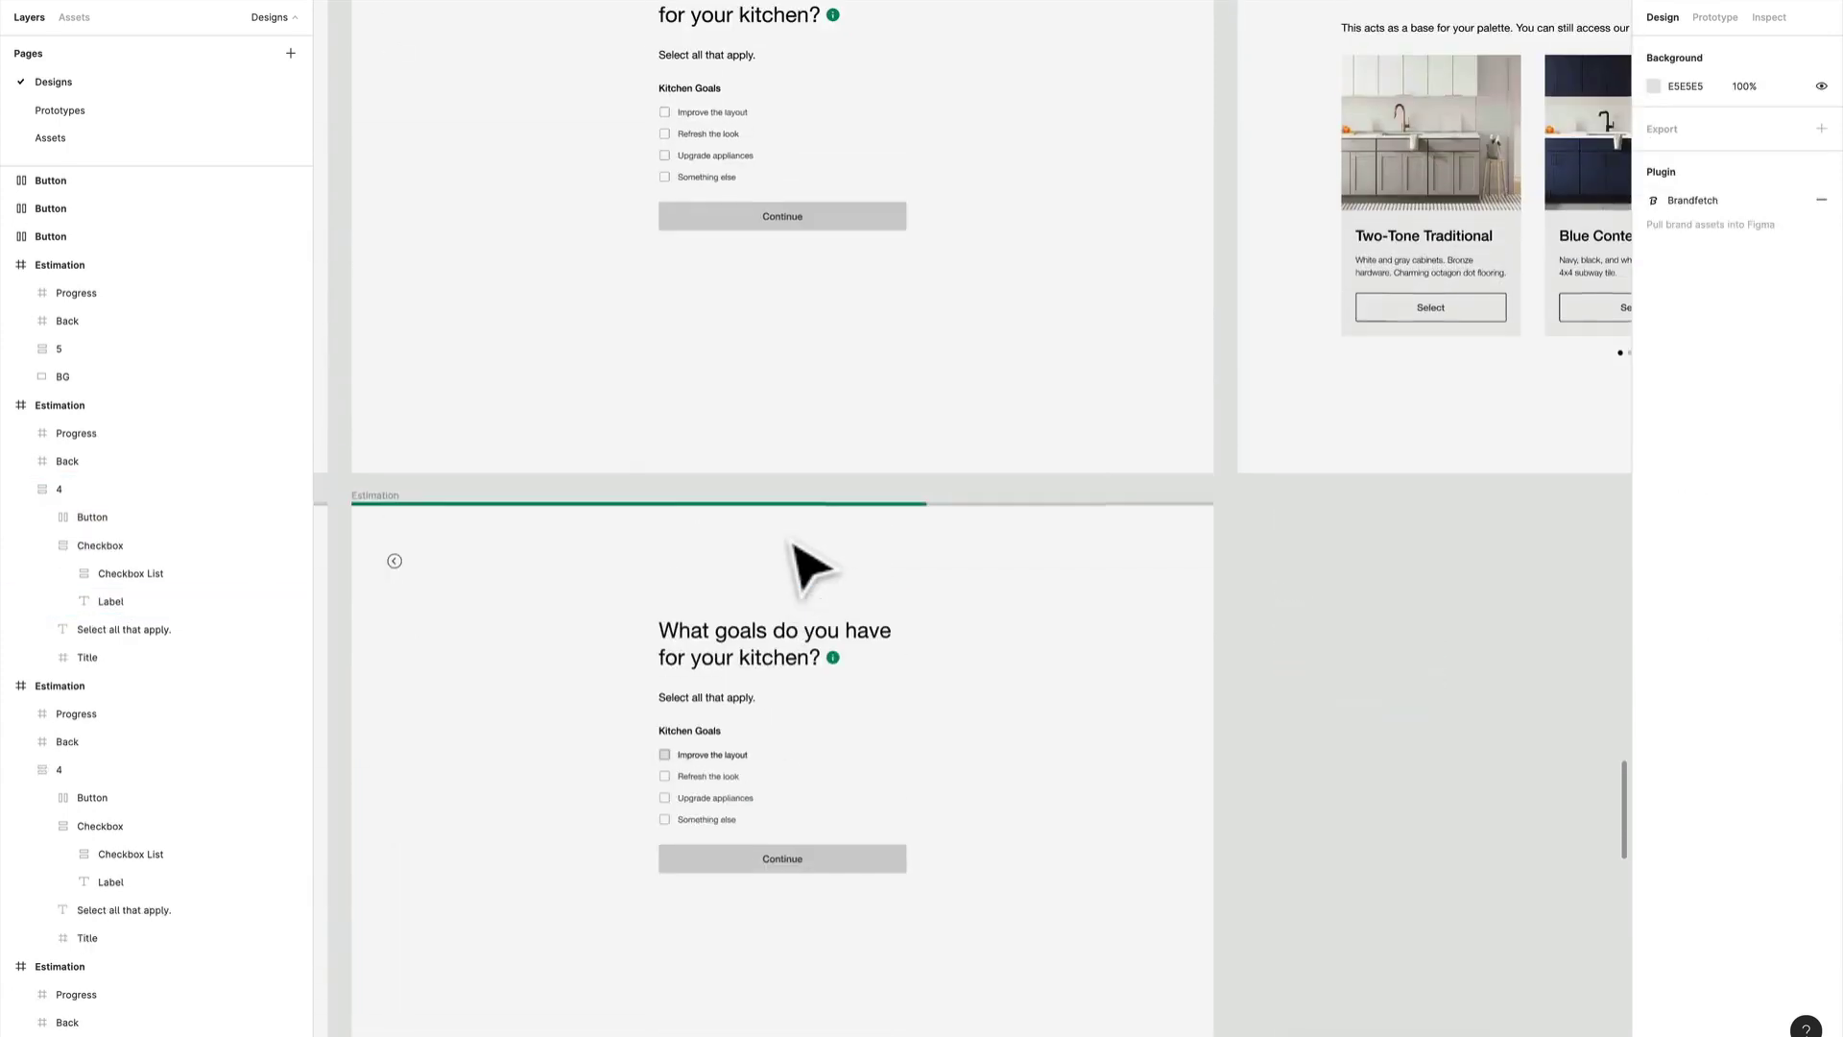
Link the Improve the layout item in the default kitchen goals frame to the checkbox-hover frame below, triggered while hovering
scroll(790, 543, up, 7)
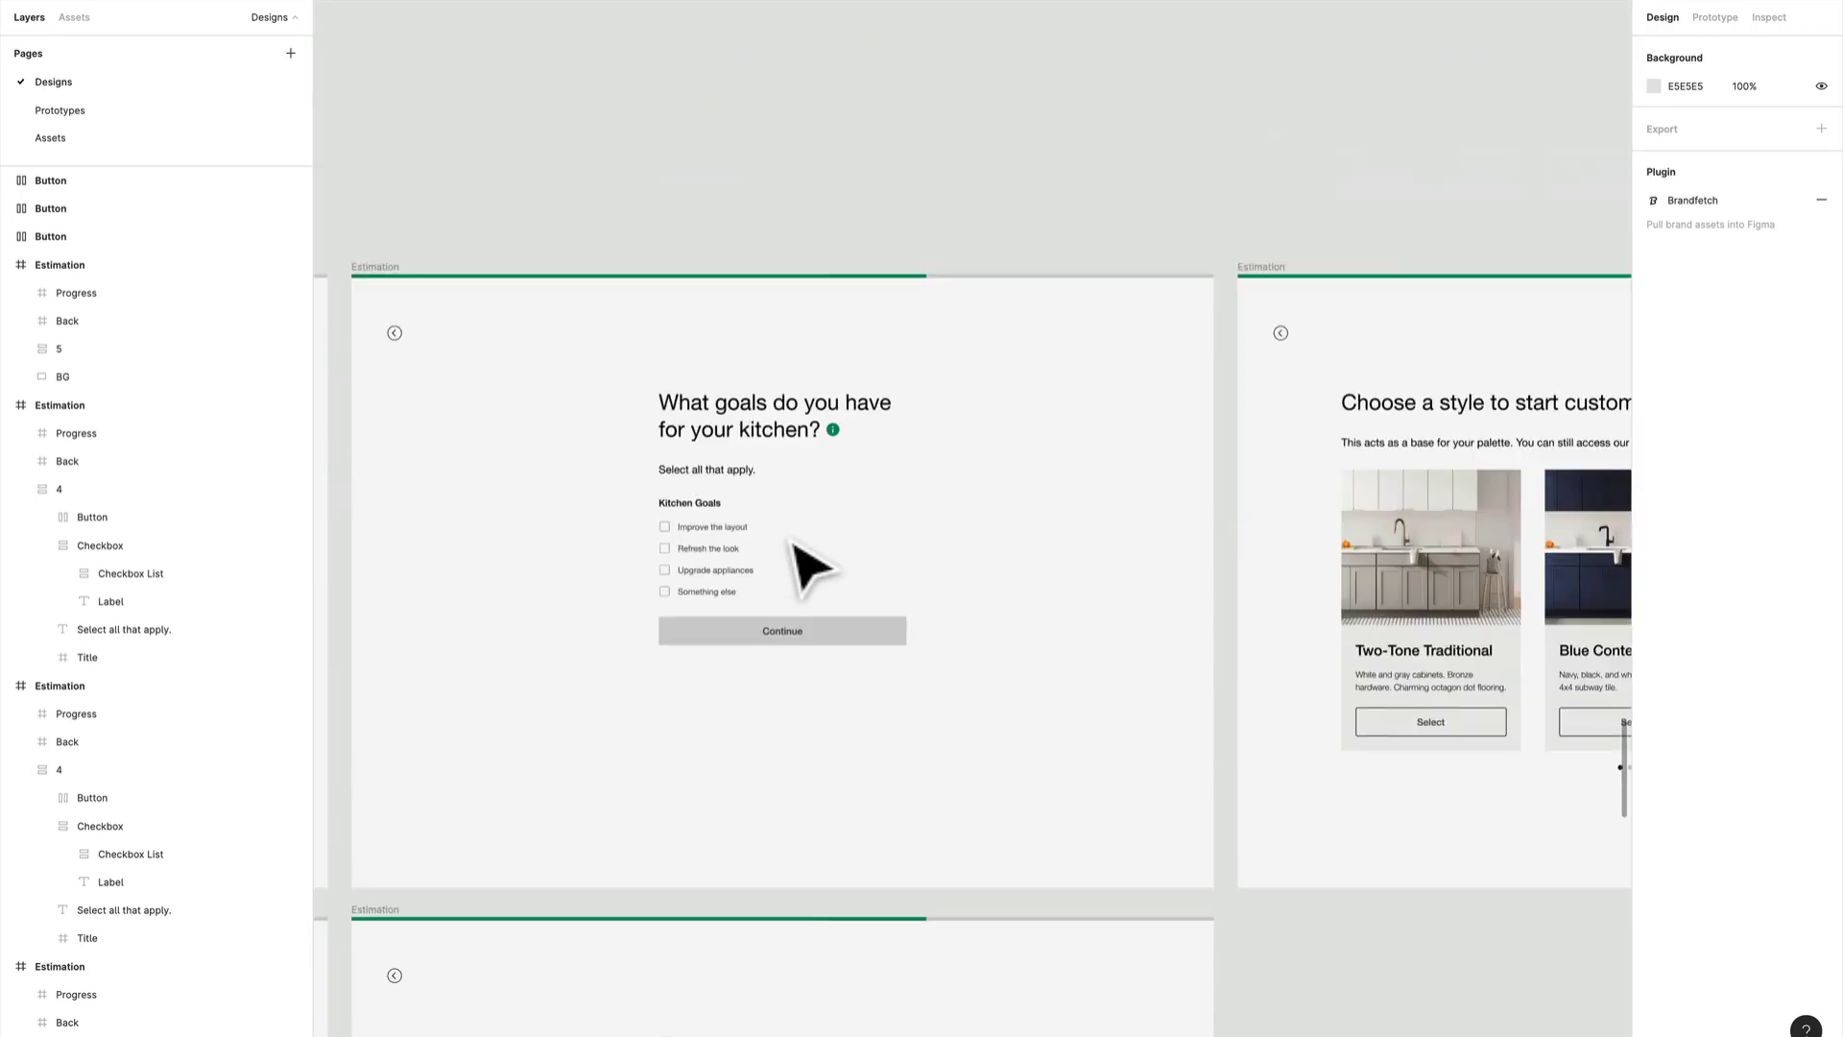
scroll(790, 543, down, 2)
scroll(760, 665, down, 3)
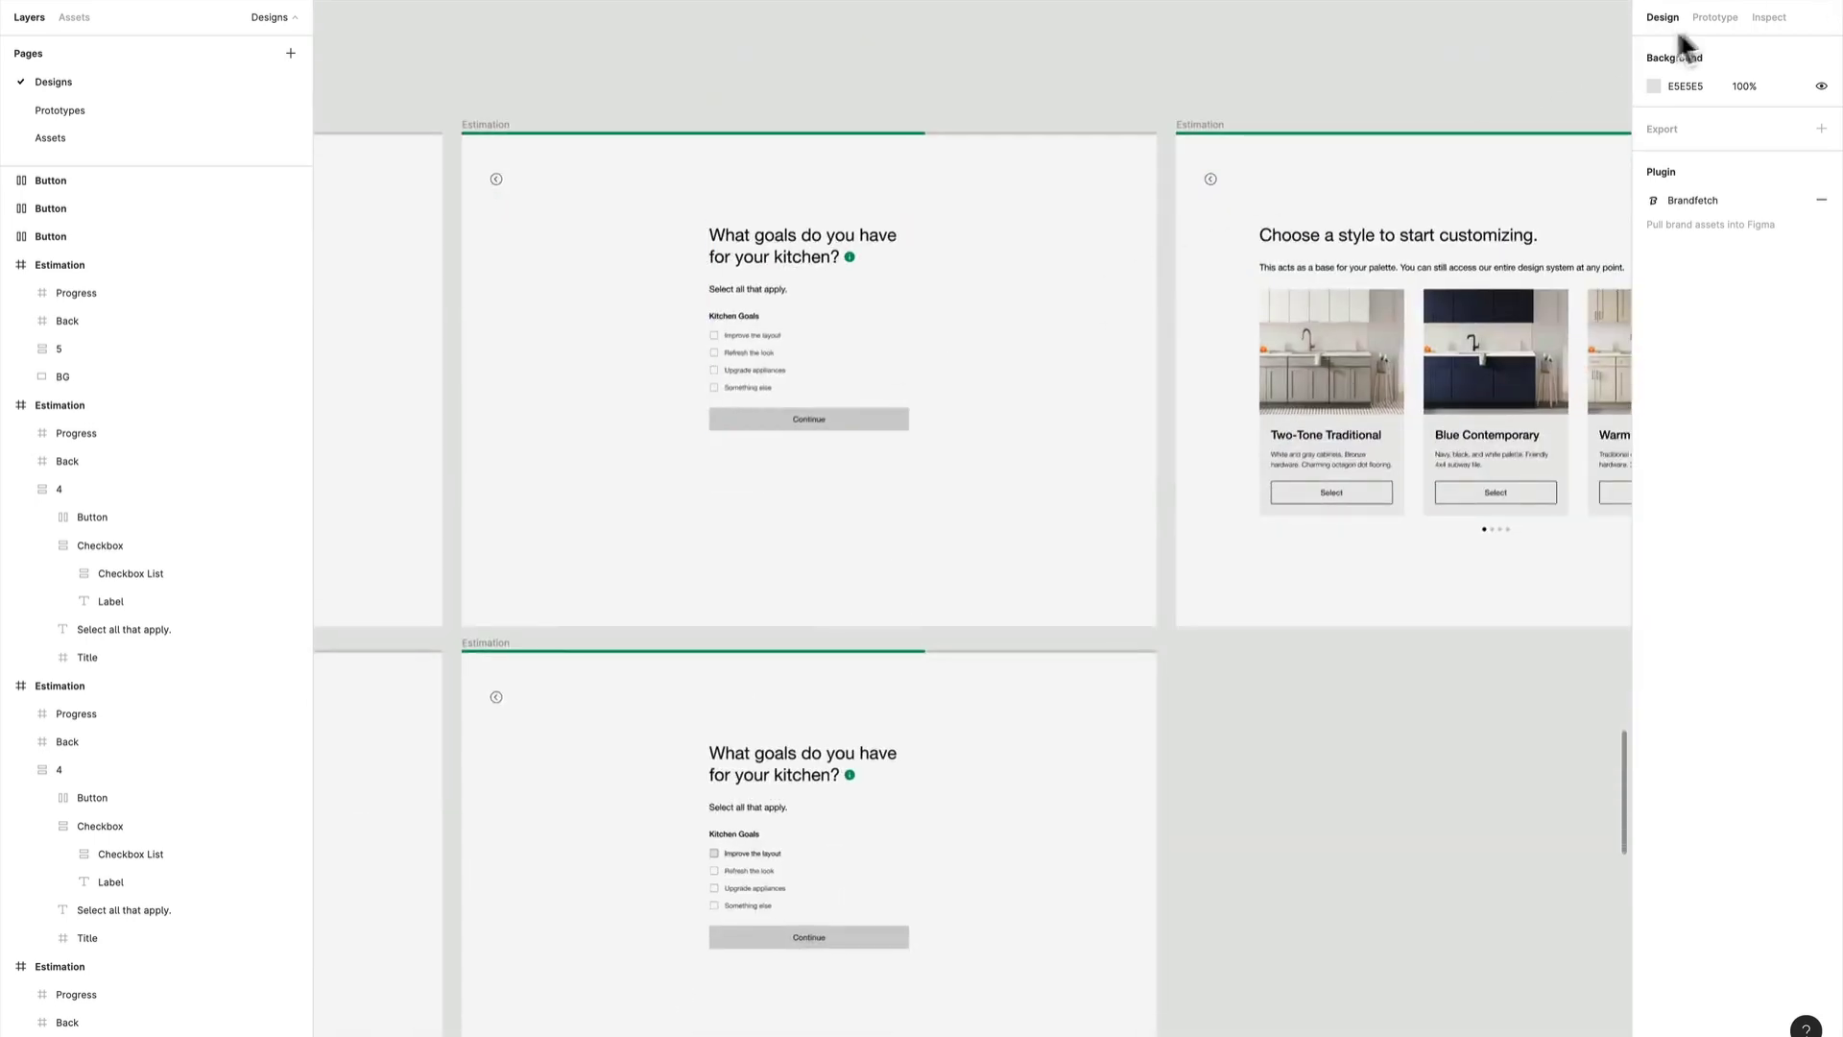
click(1716, 21)
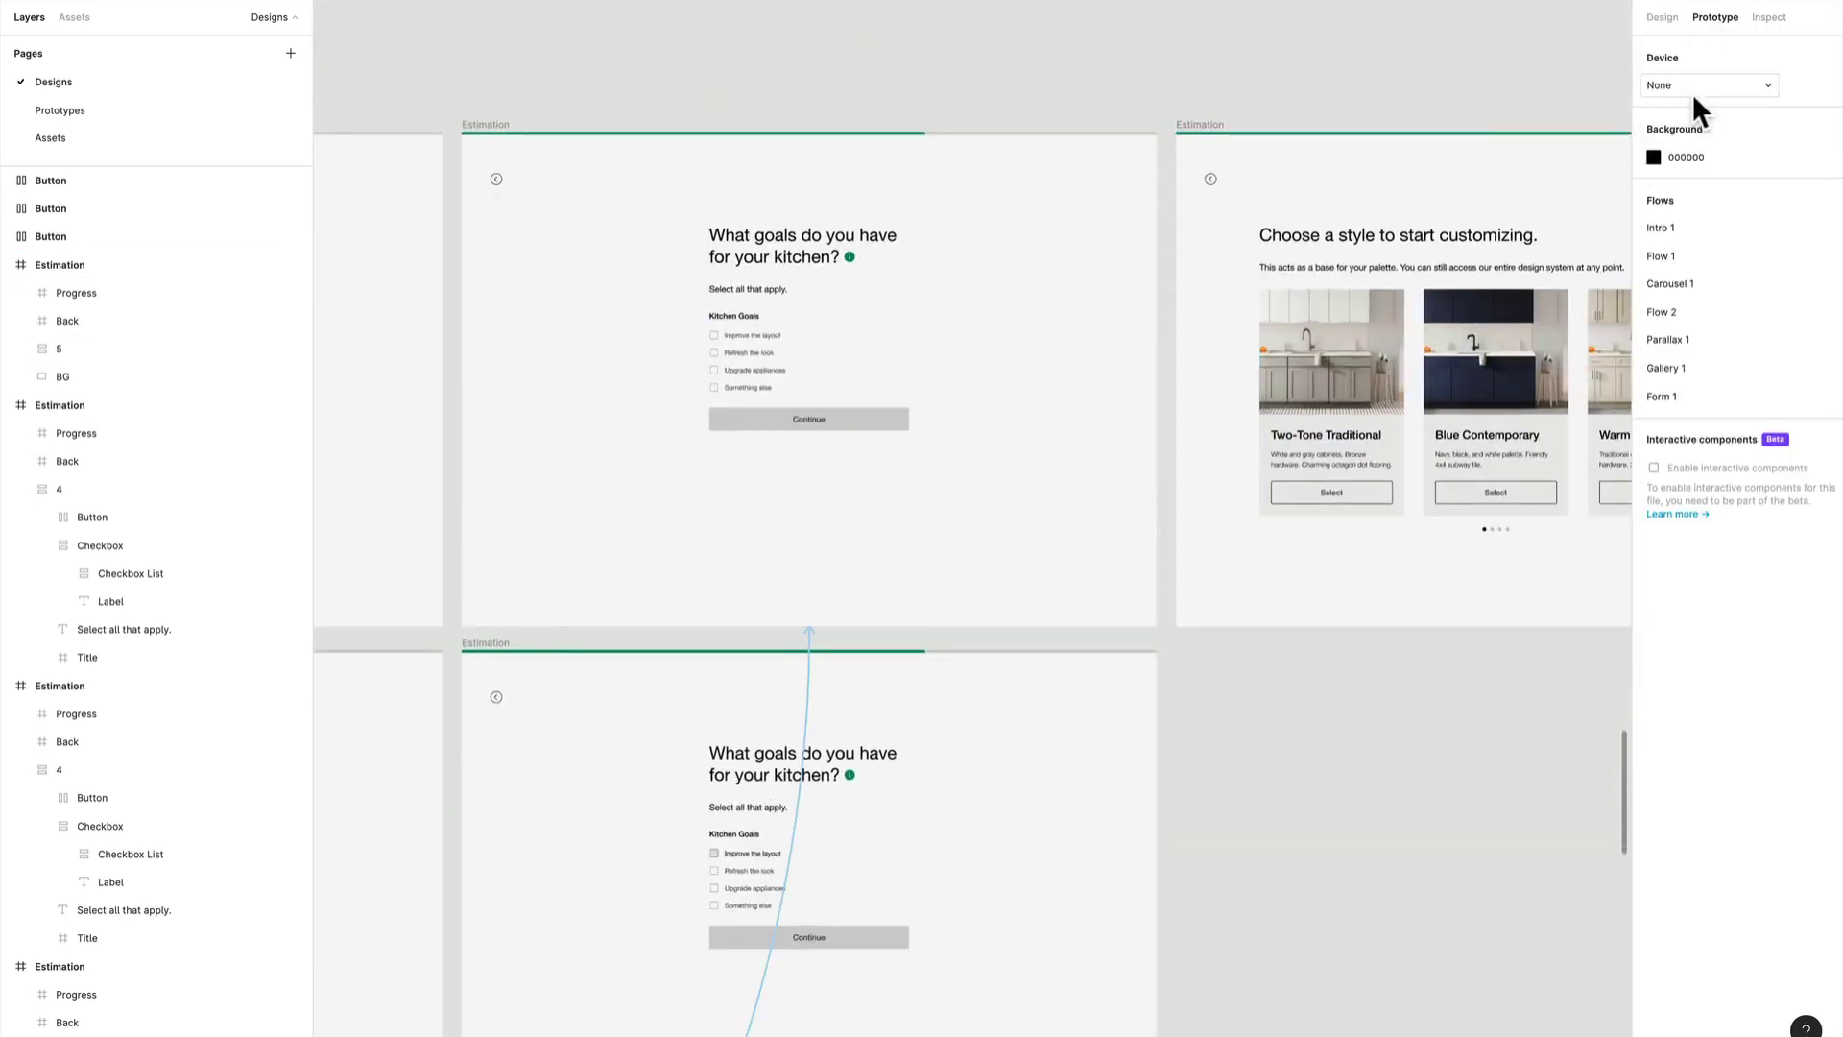
scroll(917, 447, up, 5)
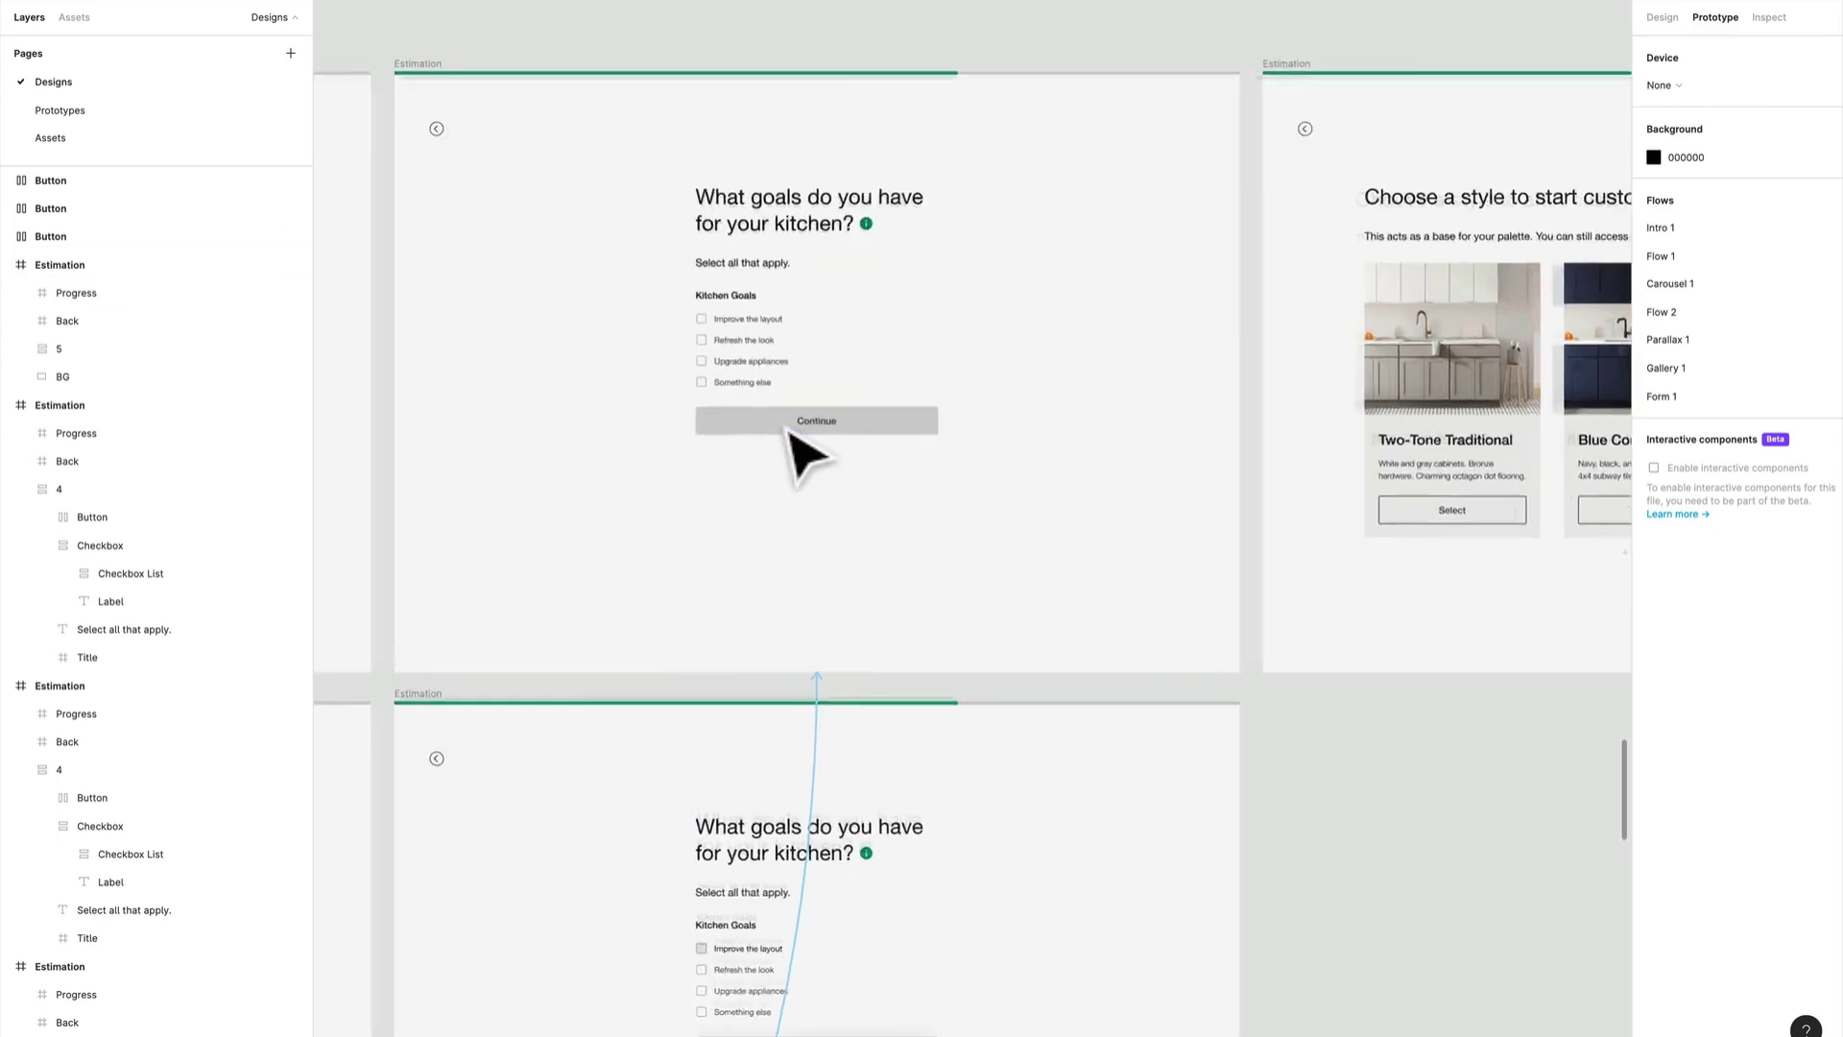
double_click(762, 299)
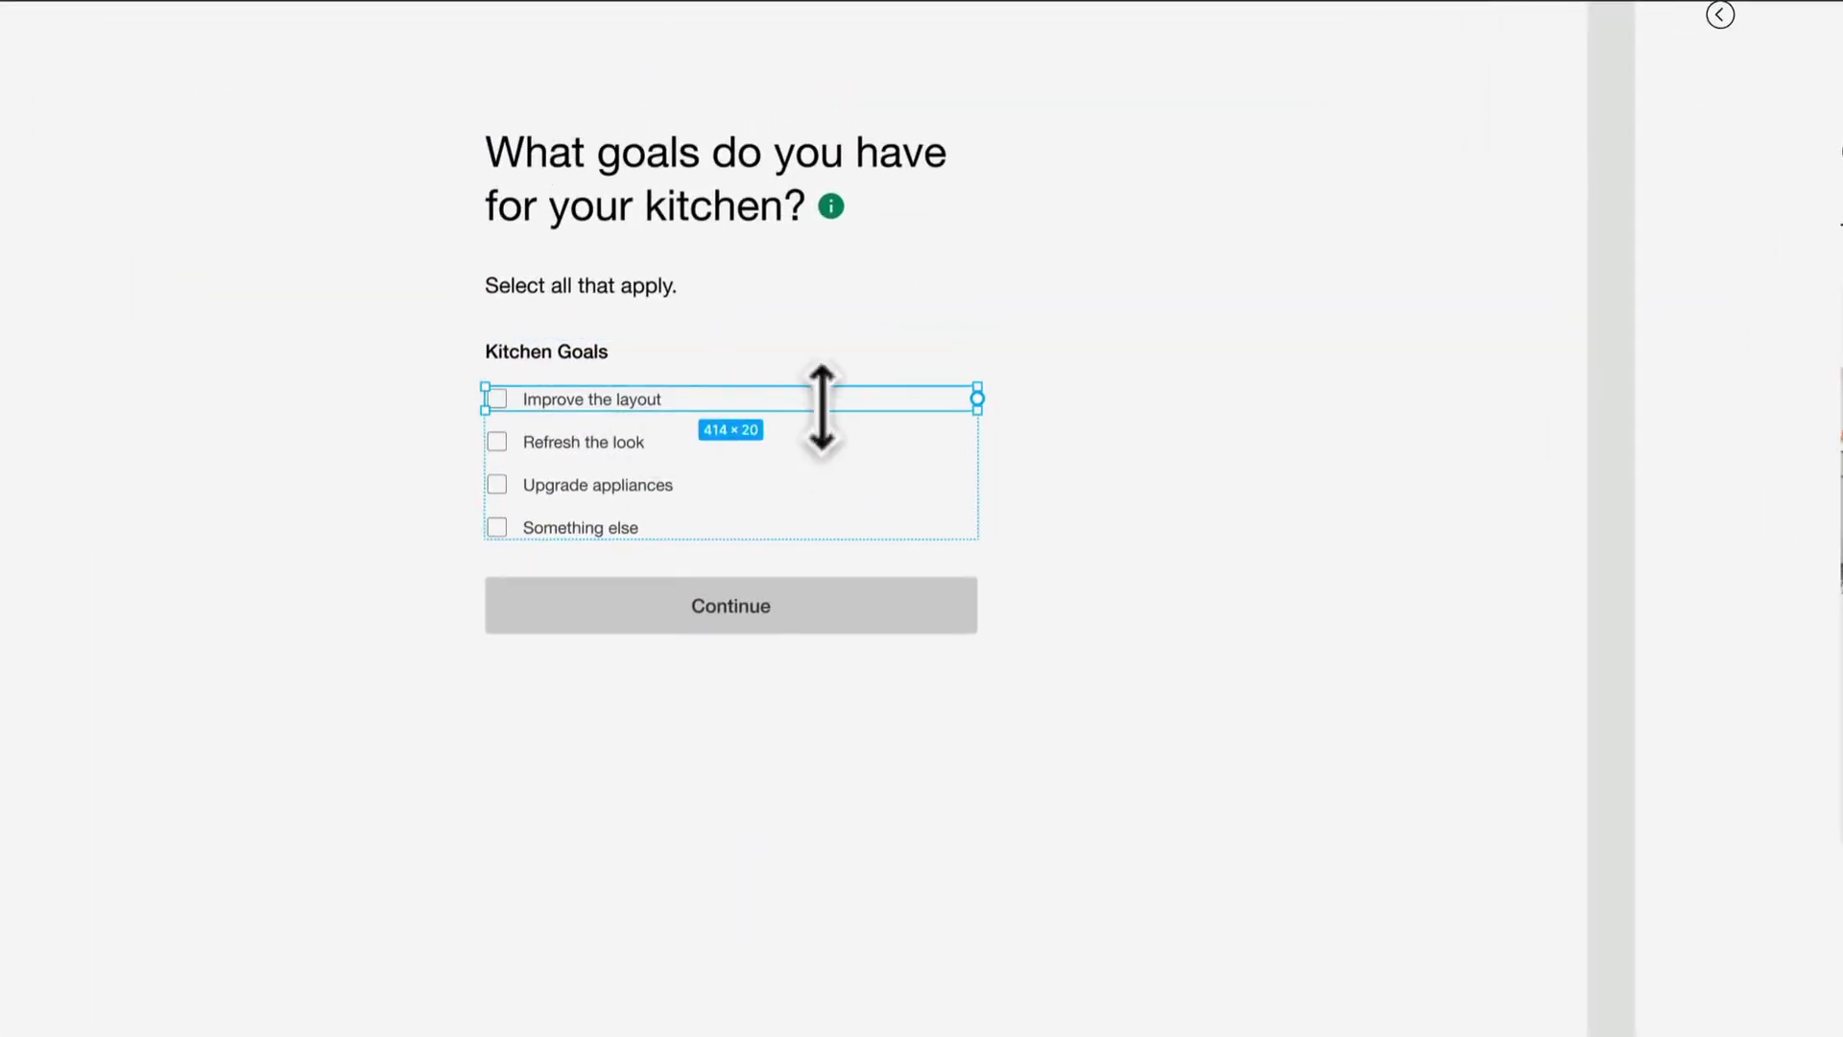
drag(977, 399, 1070, 974)
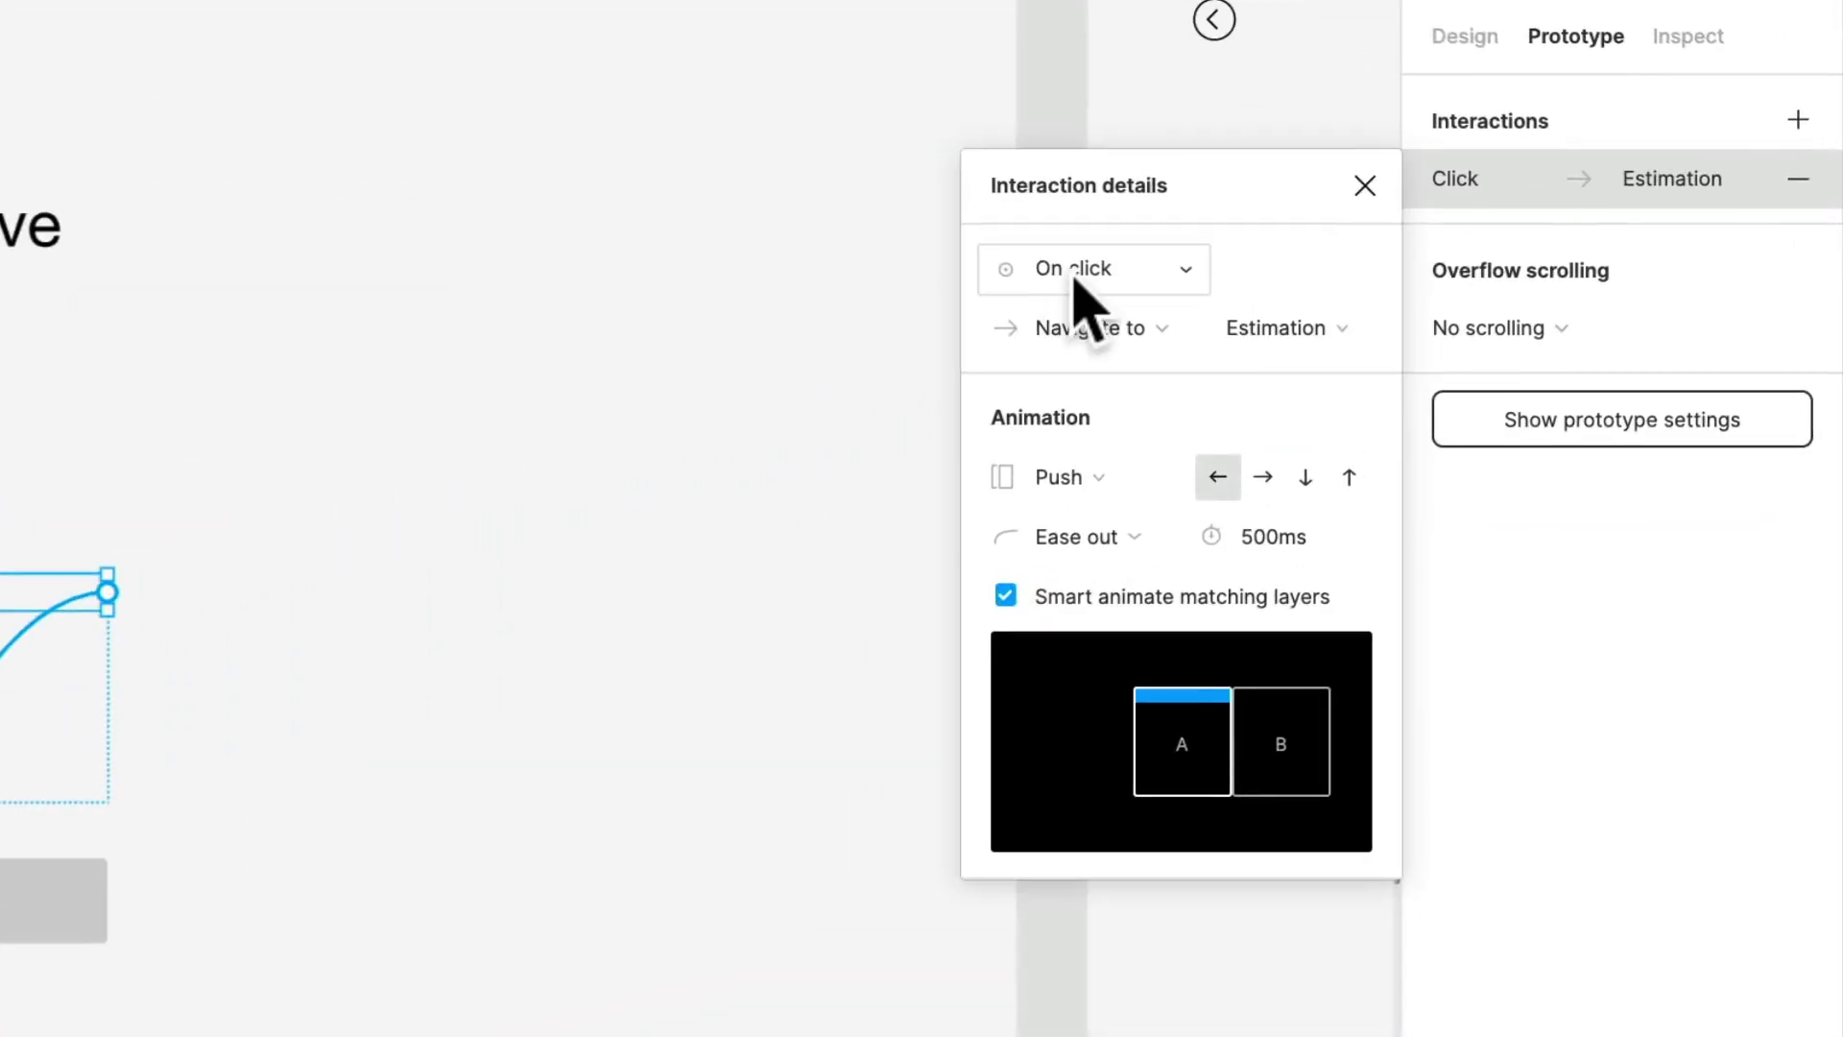
click(1077, 278)
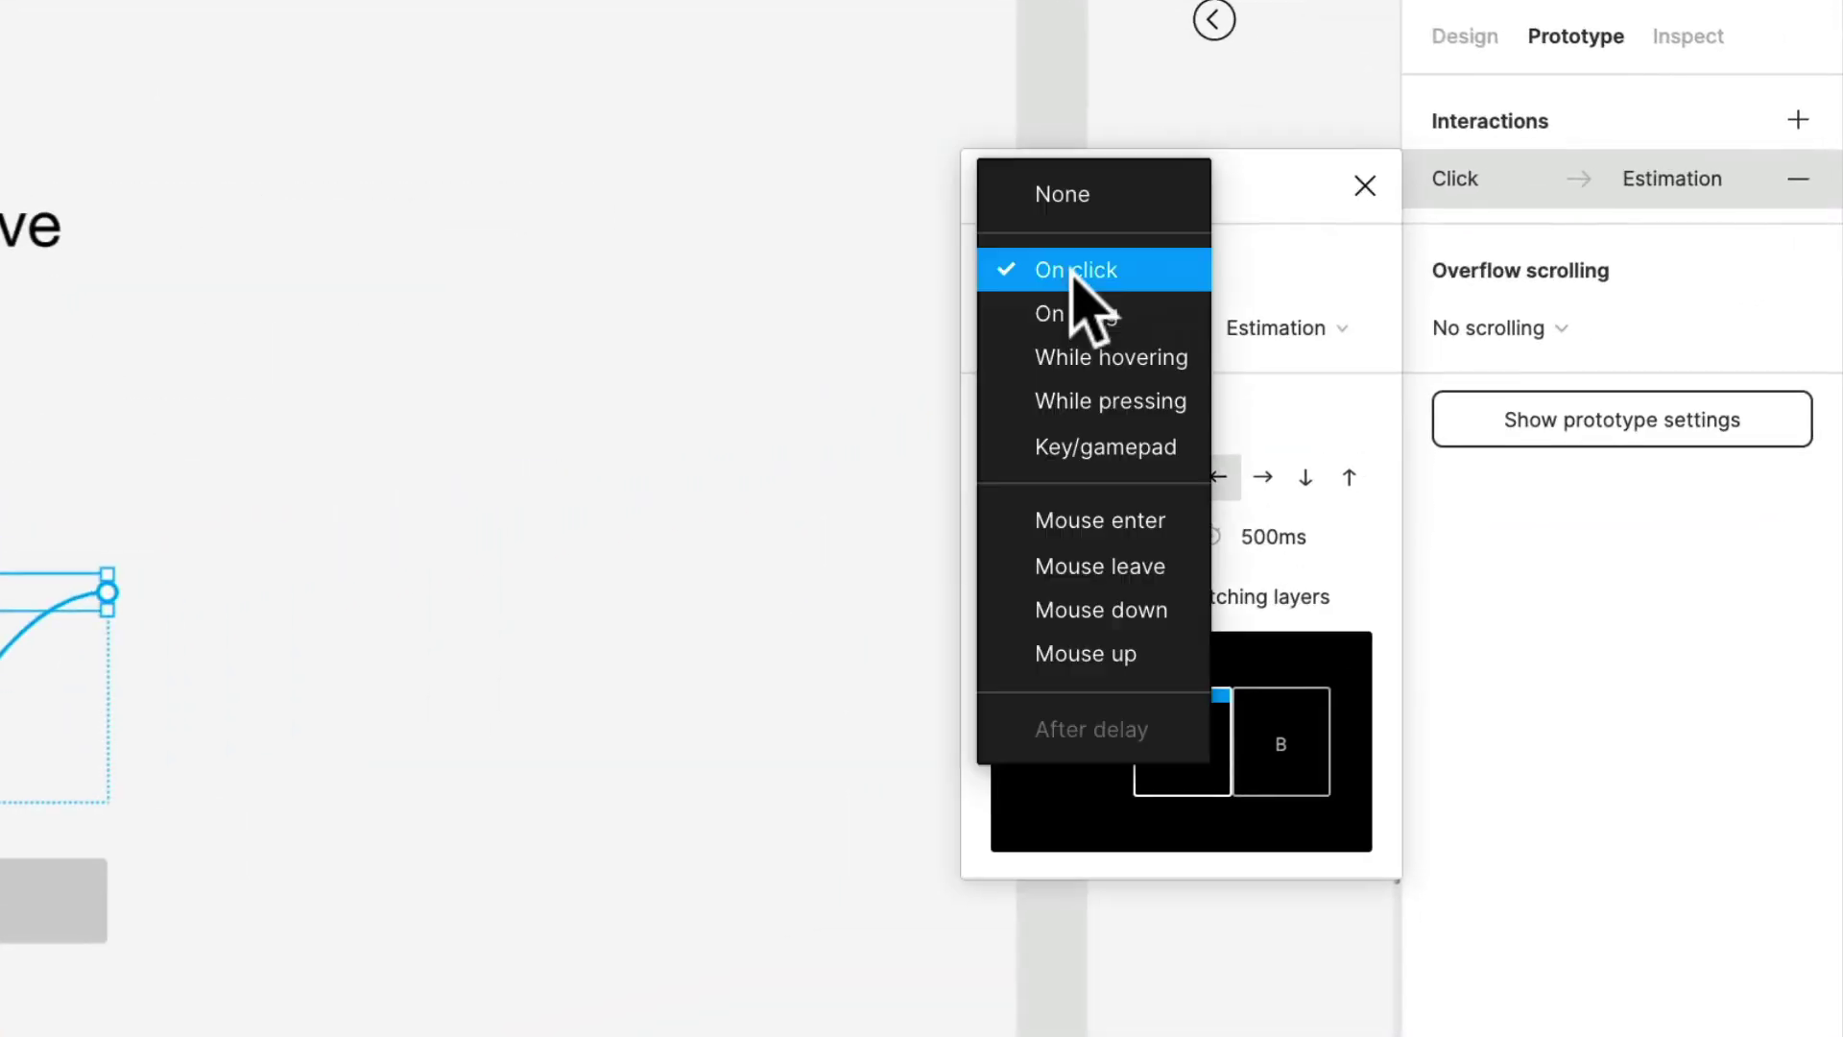
click(1111, 358)
Set the hover interaction's animation to Smart animate with a duration of 300 ms
click(1114, 485)
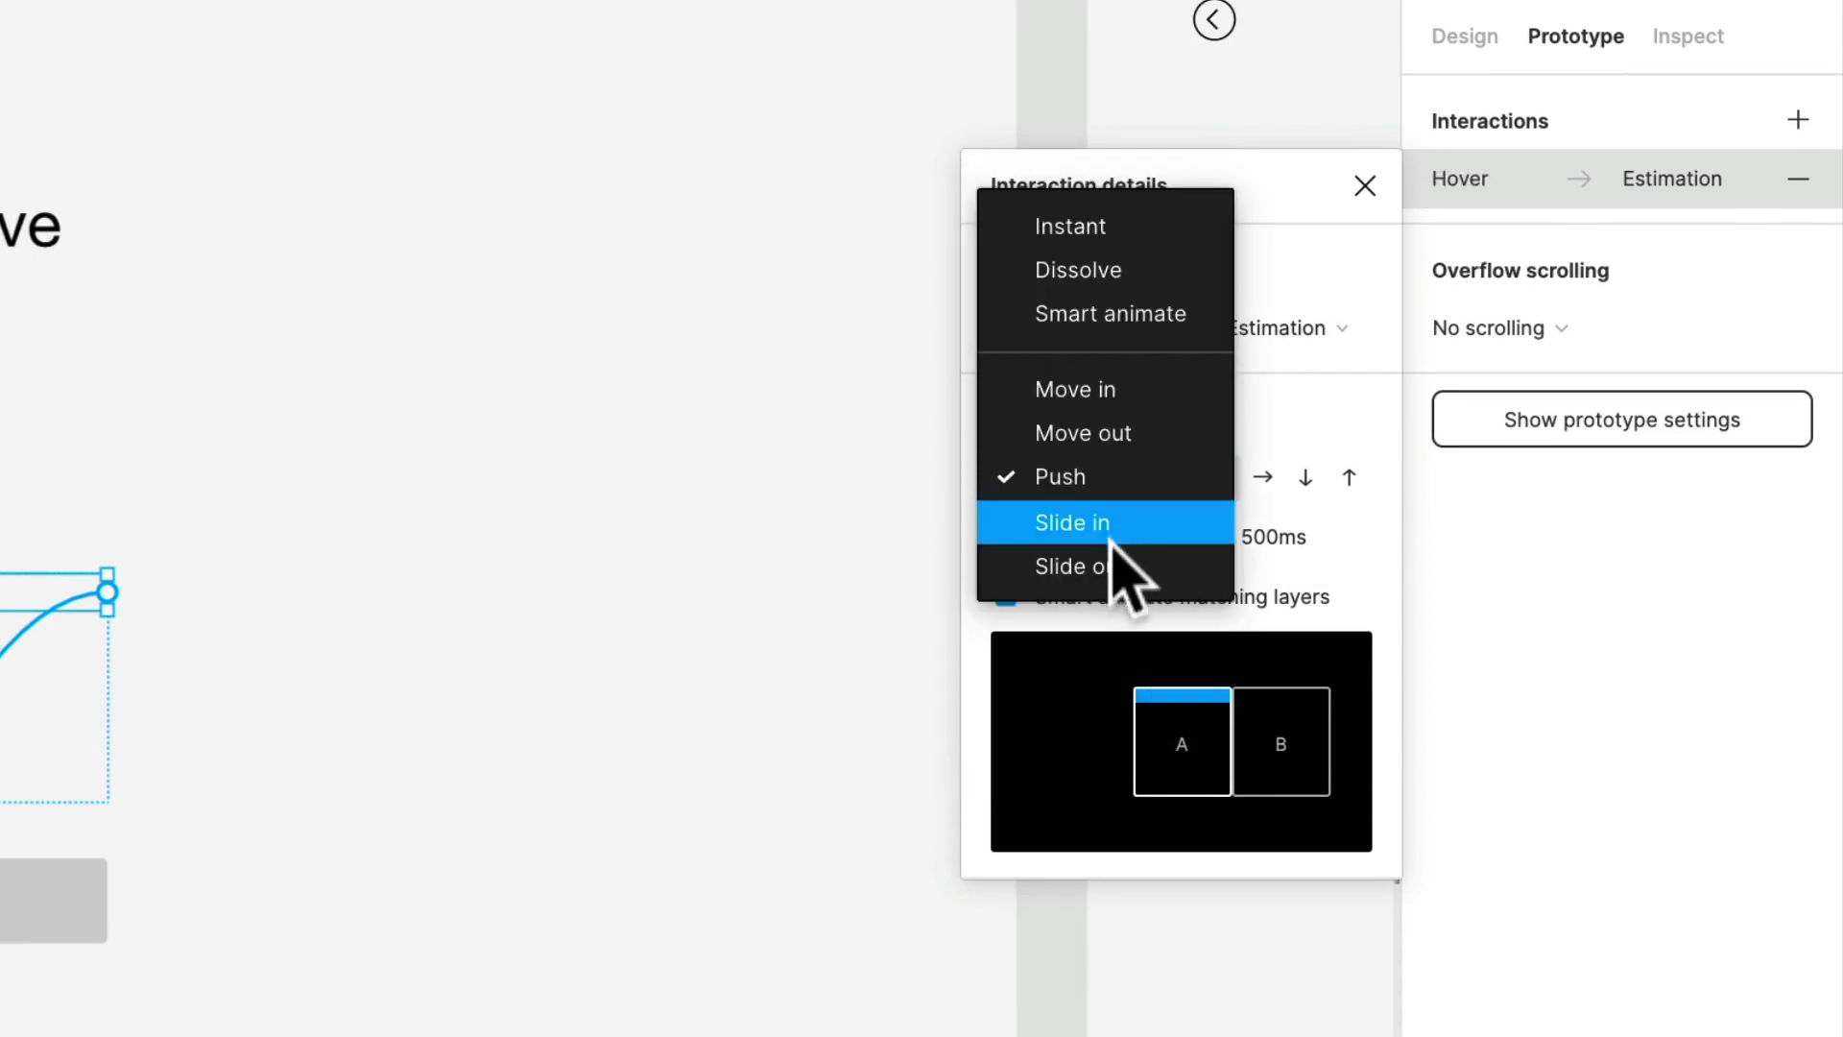
click(1116, 316)
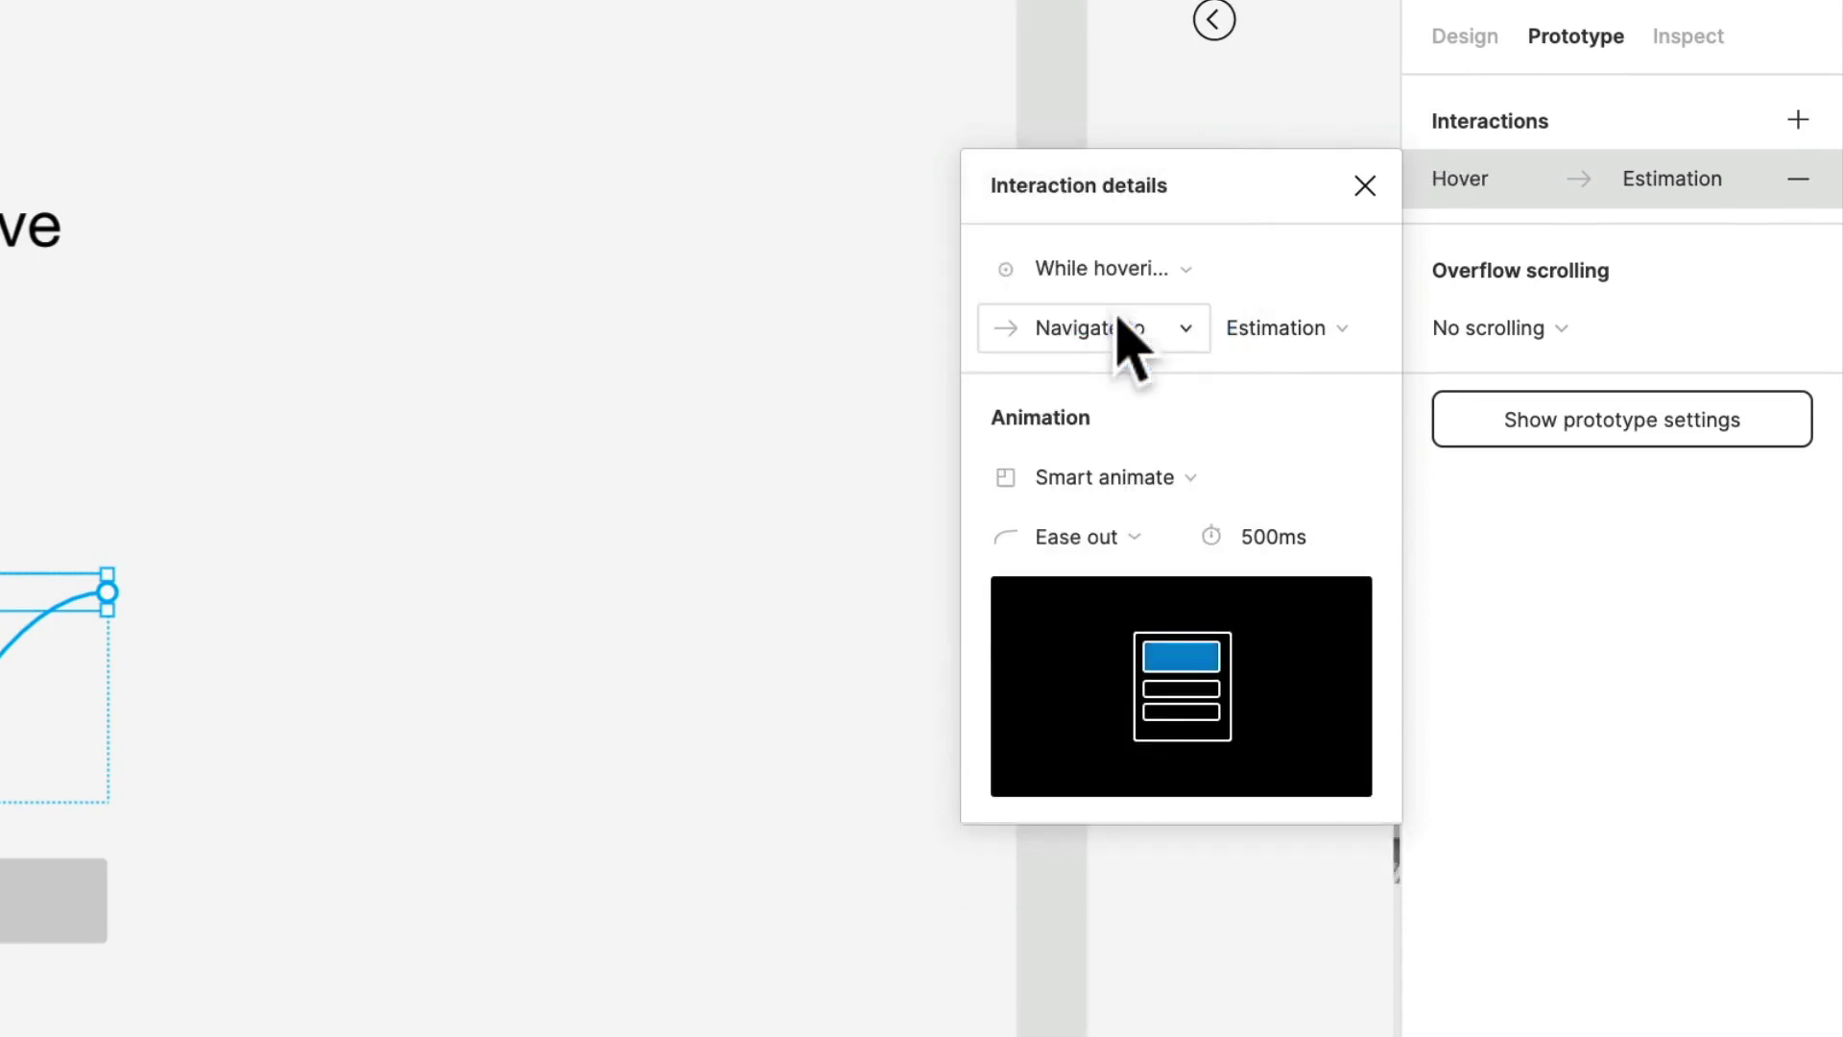
text(3)
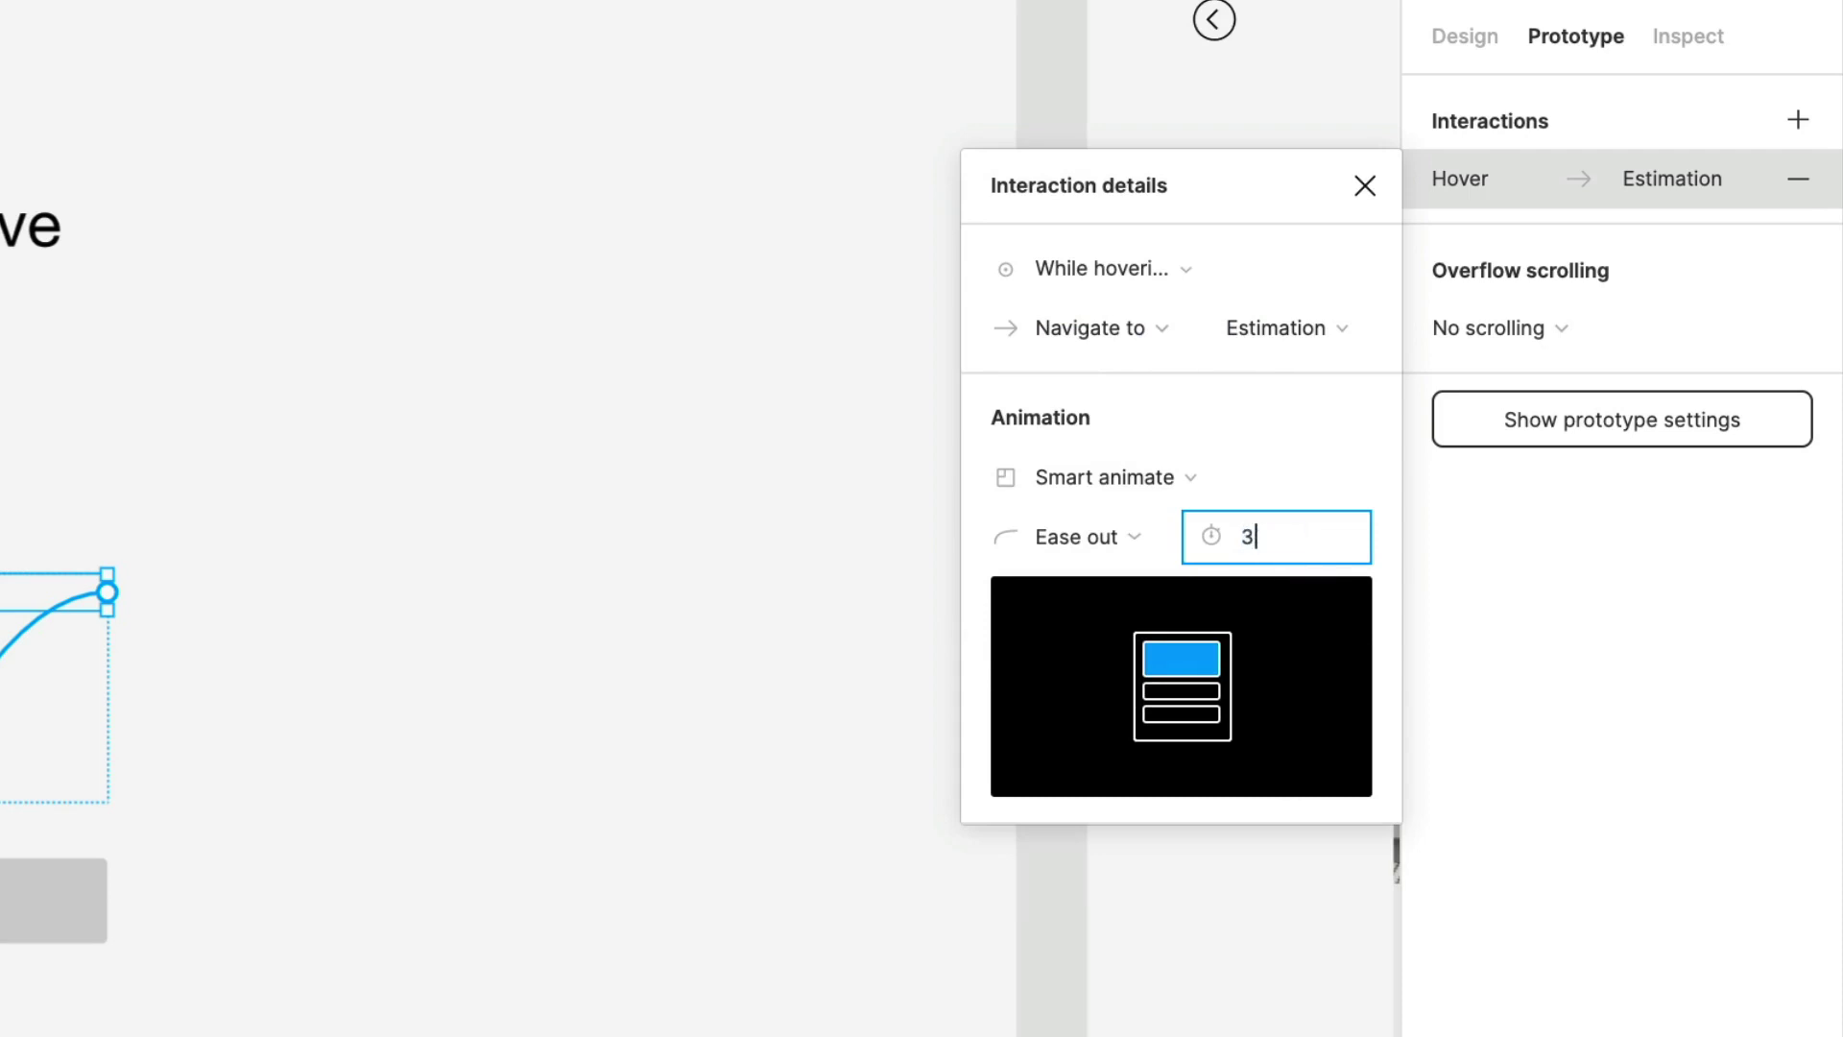
text(00)
key(Return)
Link the hovered Improve the layout item in the second kitchen goals frame to the checked frame below, triggered on click
scroll(240, 811, down, 5)
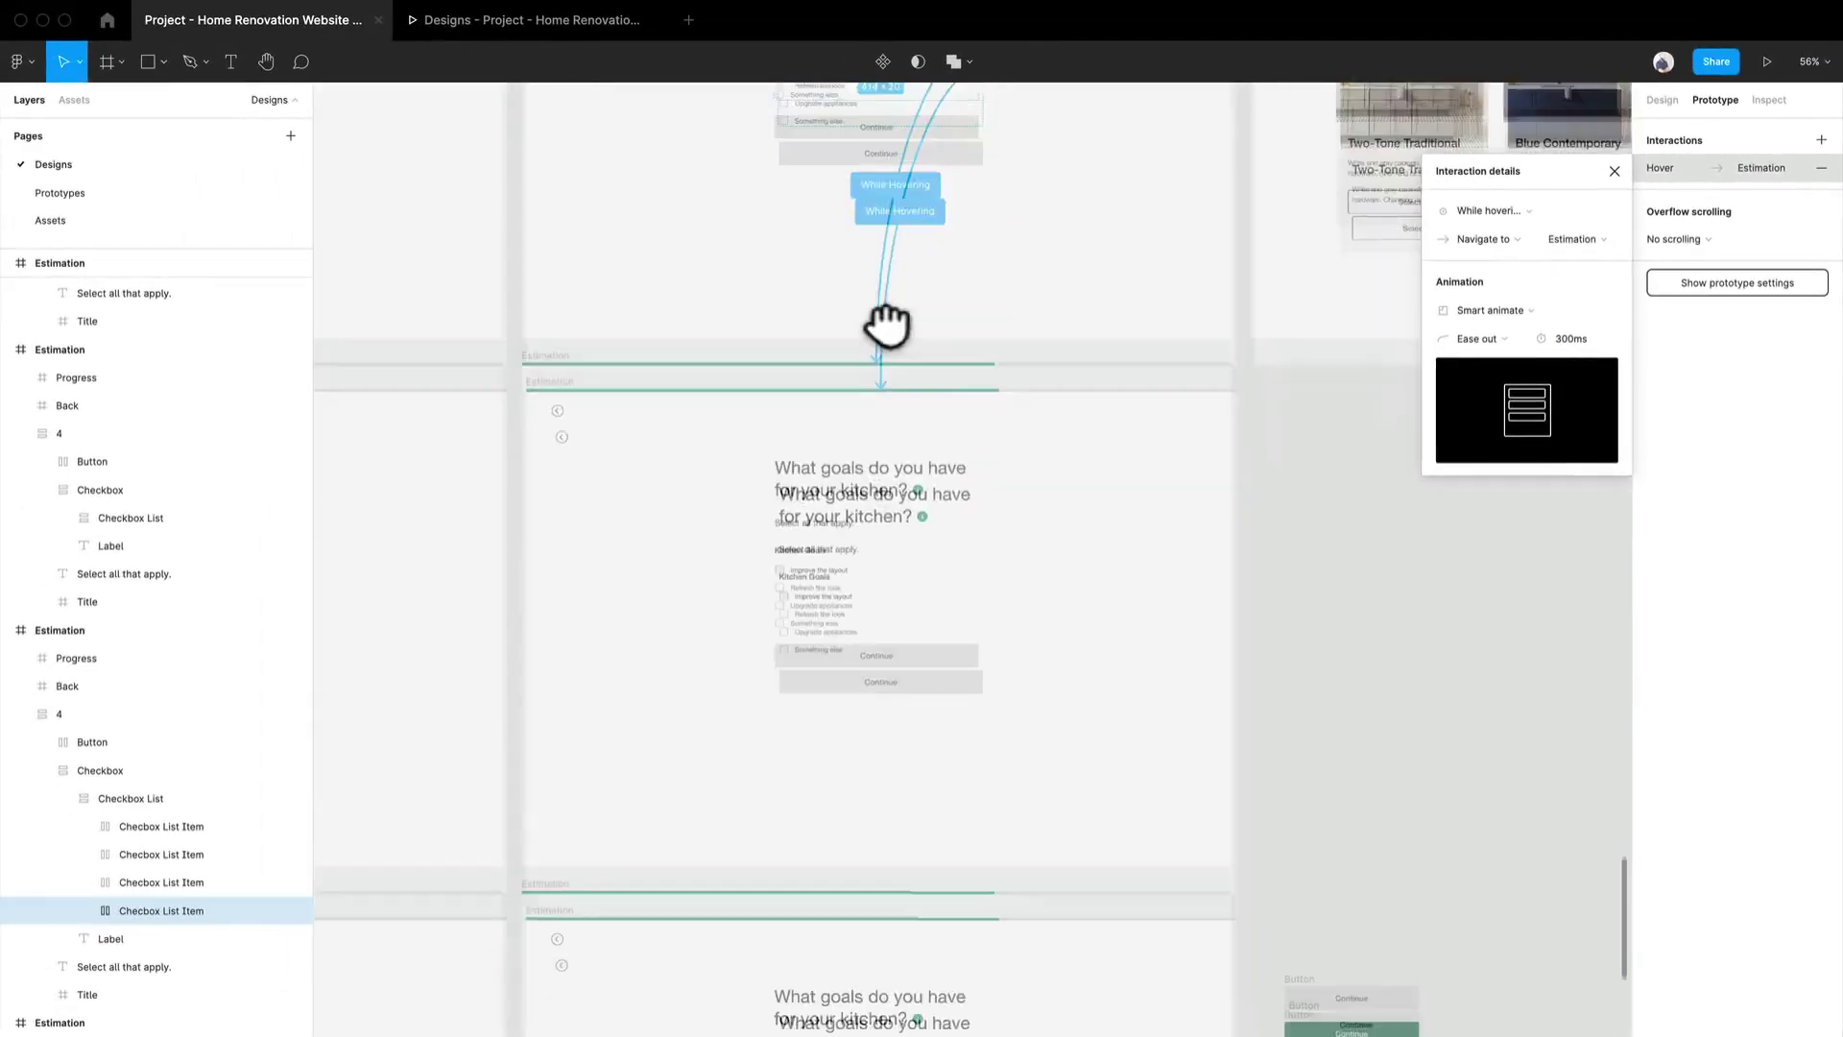
drag(887, 325, 880, 293)
click(1445, 696)
scroll(832, 619, up, 5)
click(818, 515)
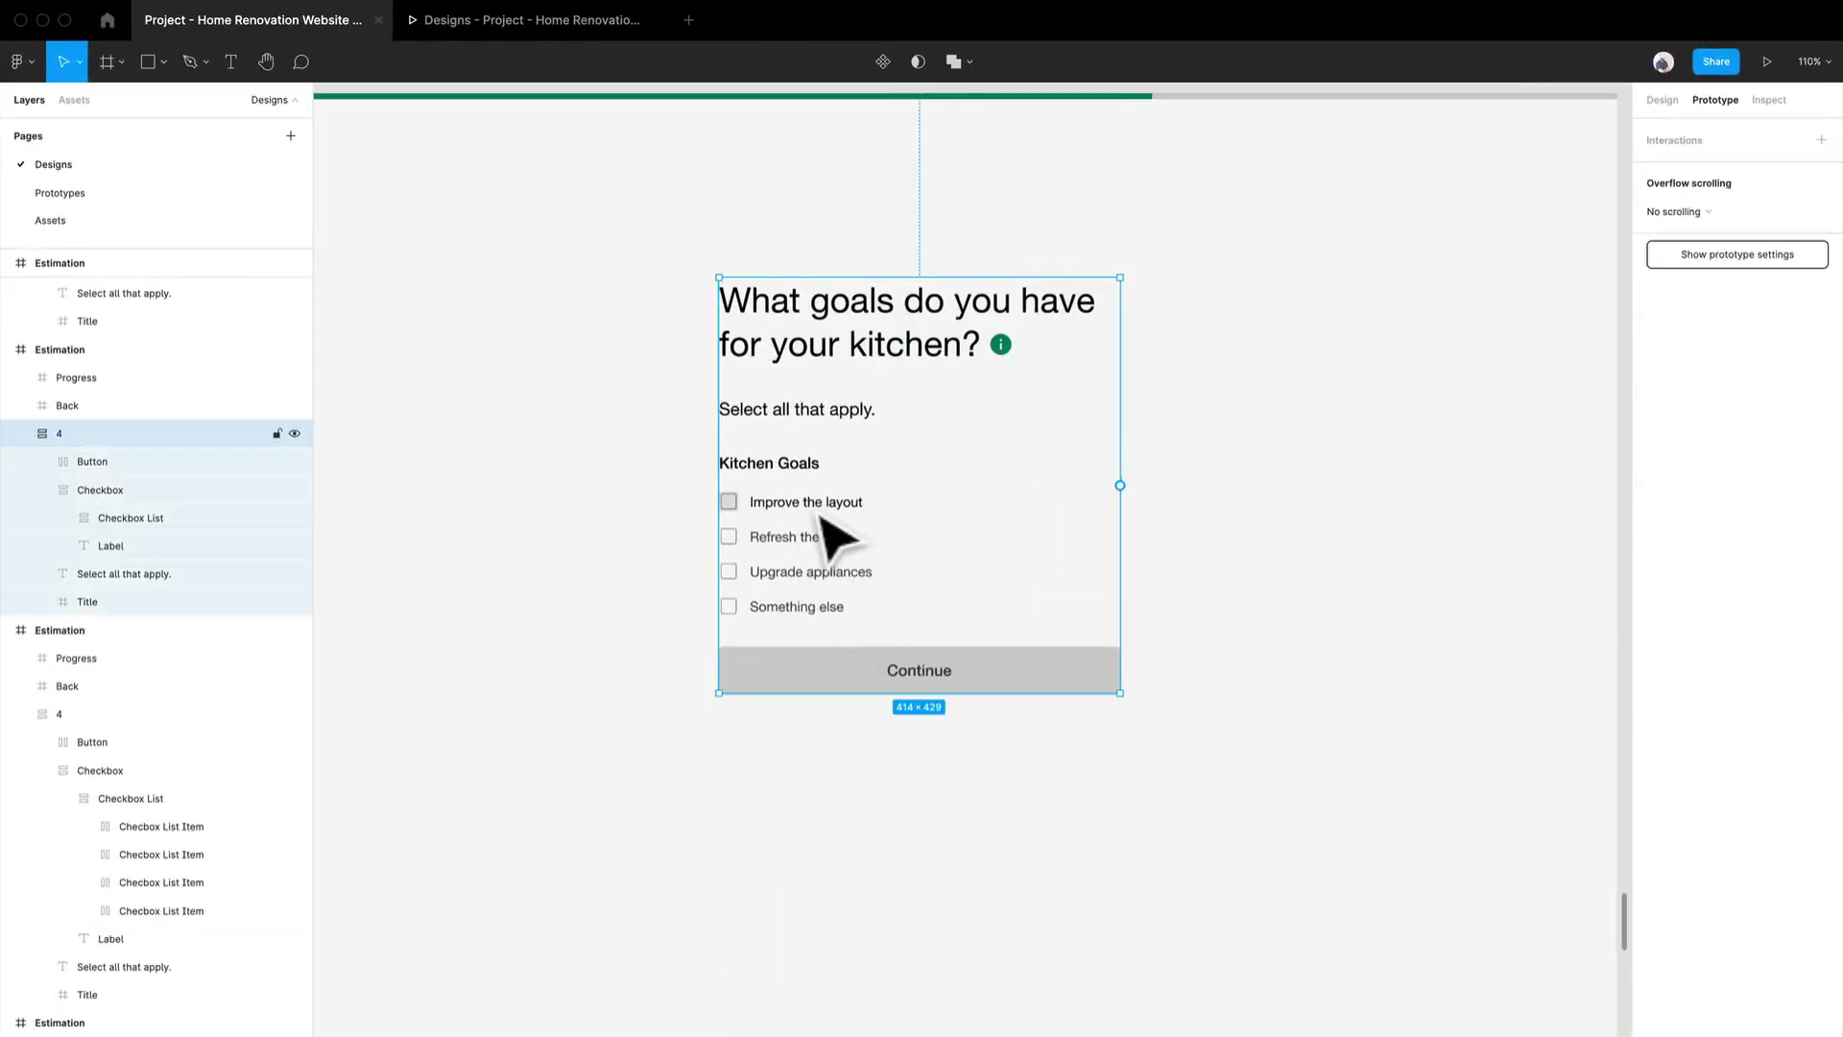
double_click(822, 519)
double_click(823, 519)
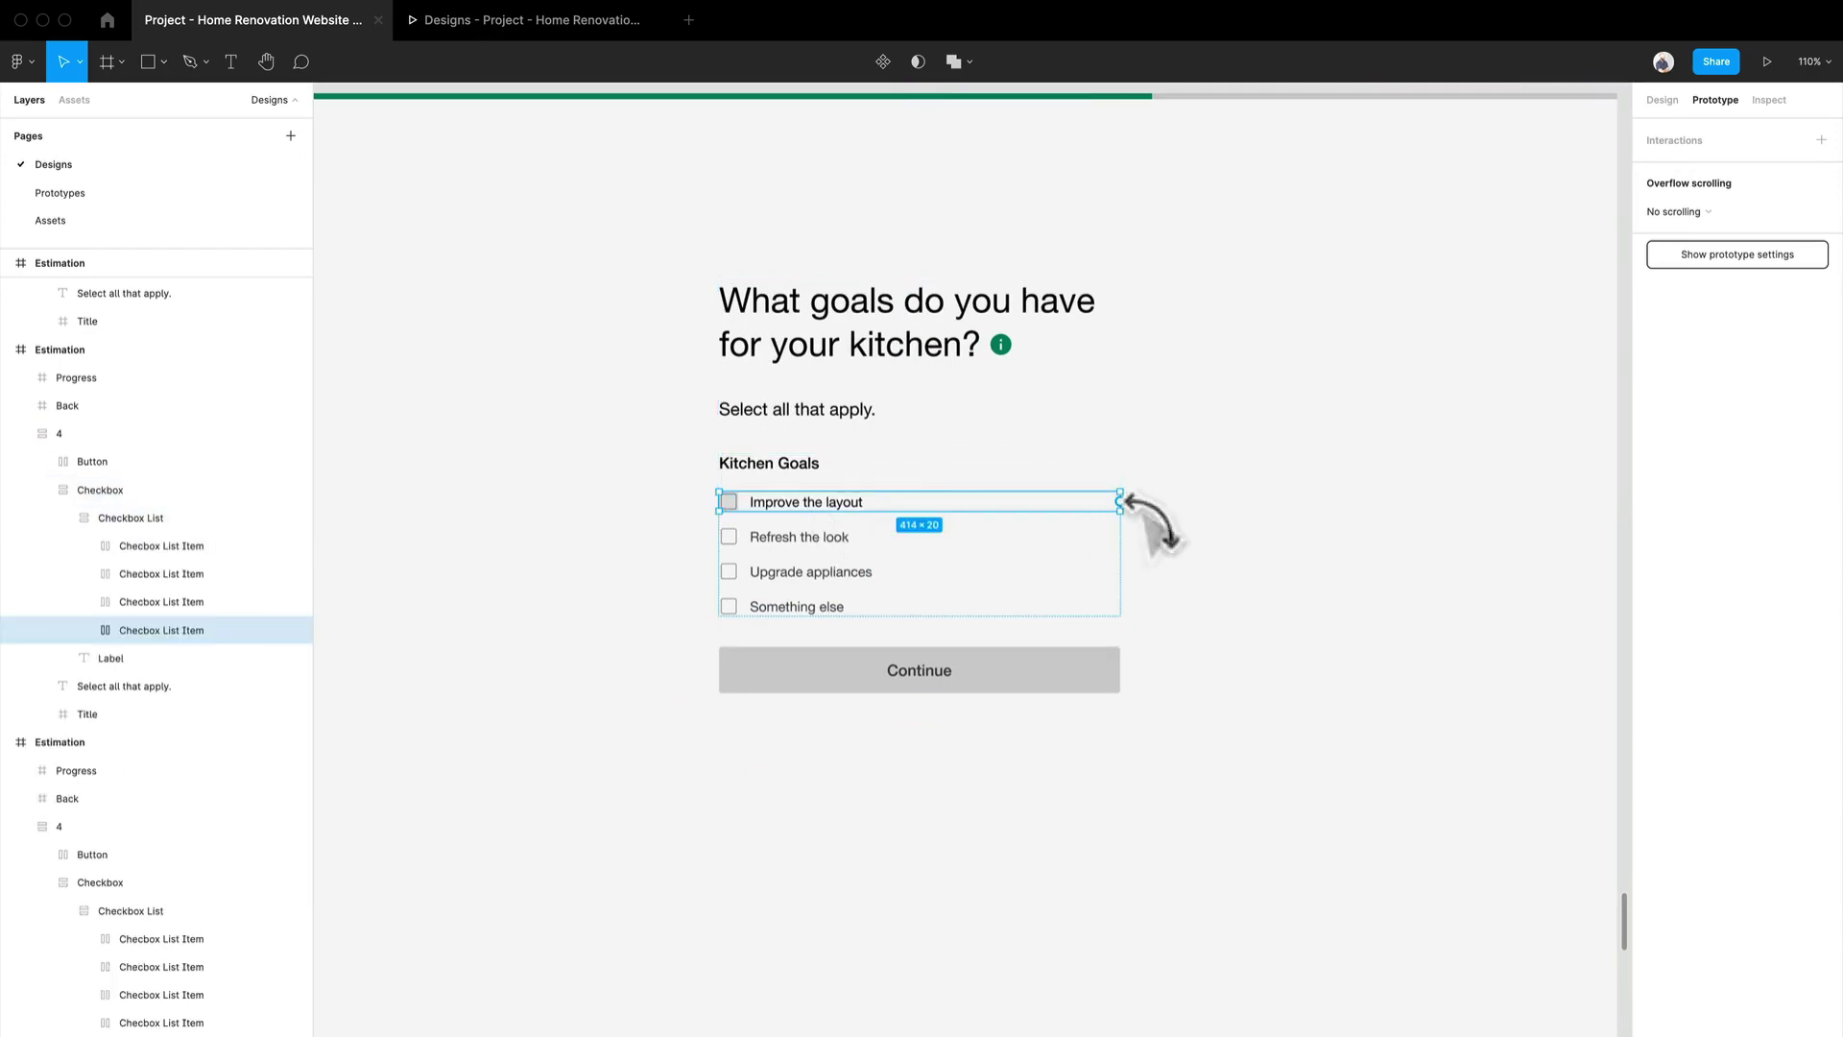
drag(1119, 501, 913, 835)
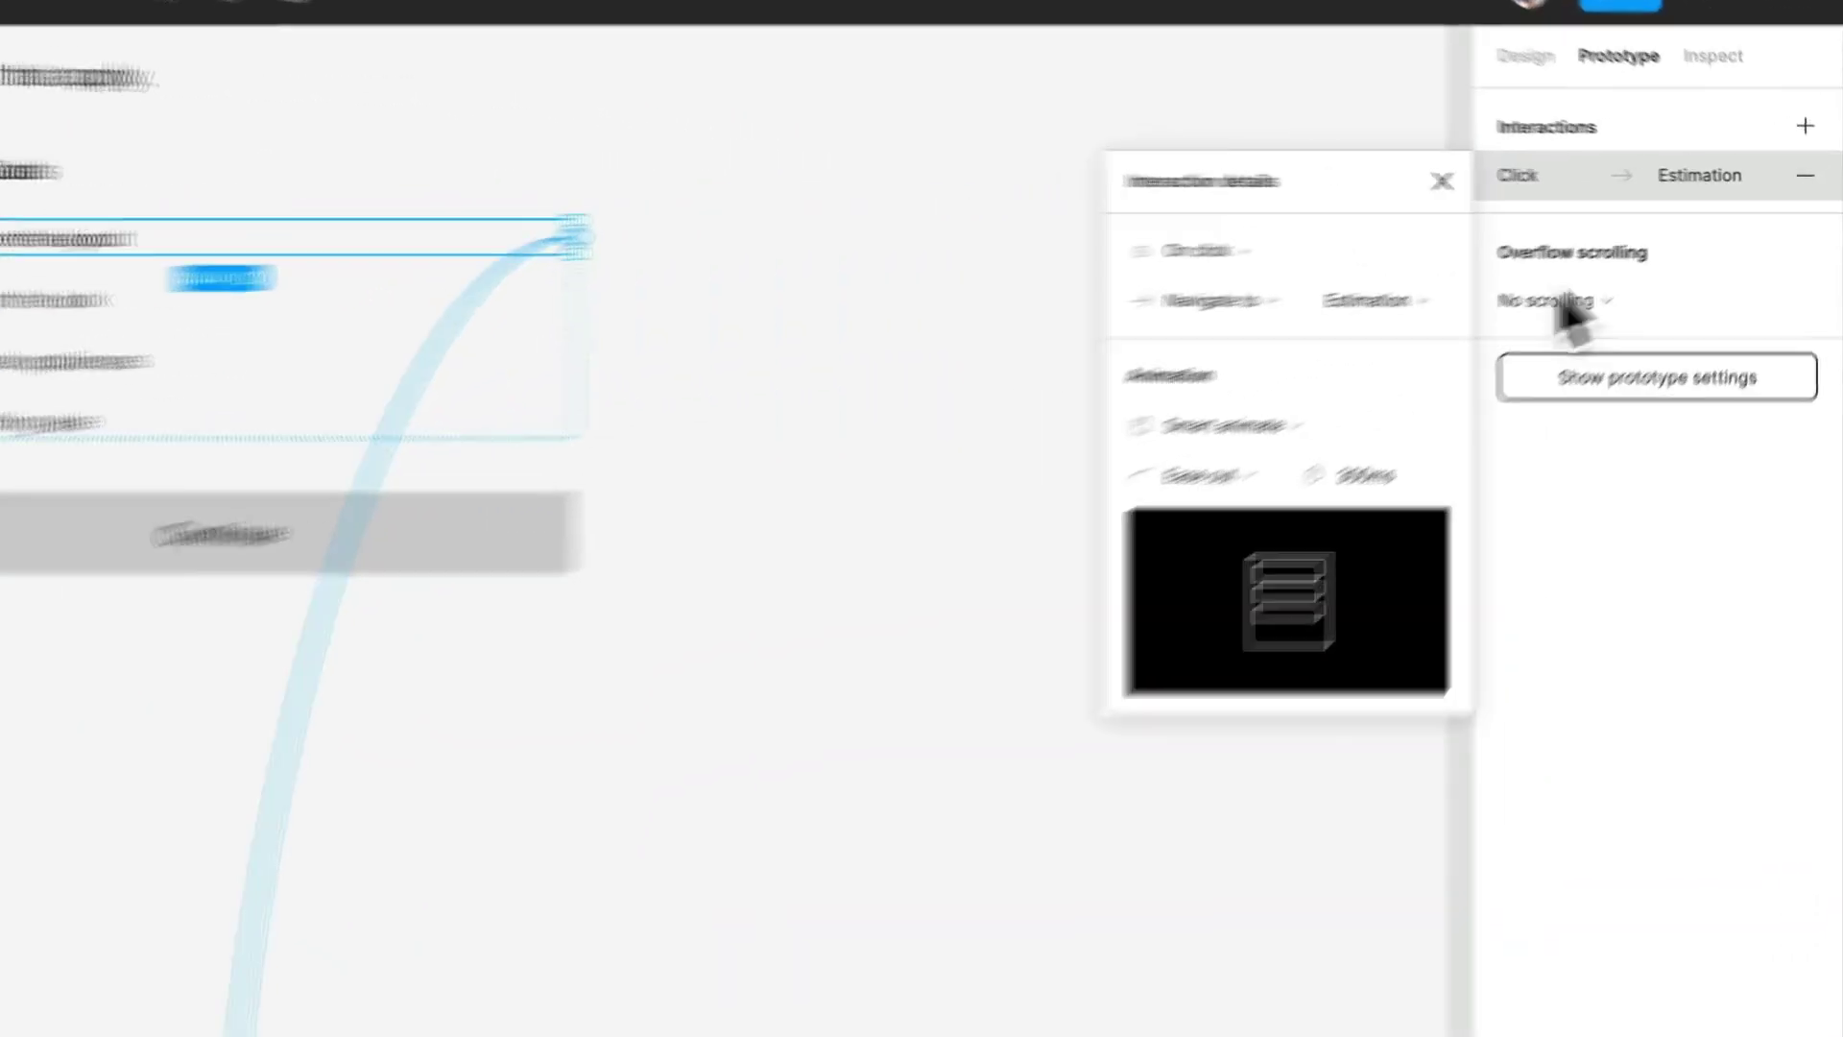
click(1253, 252)
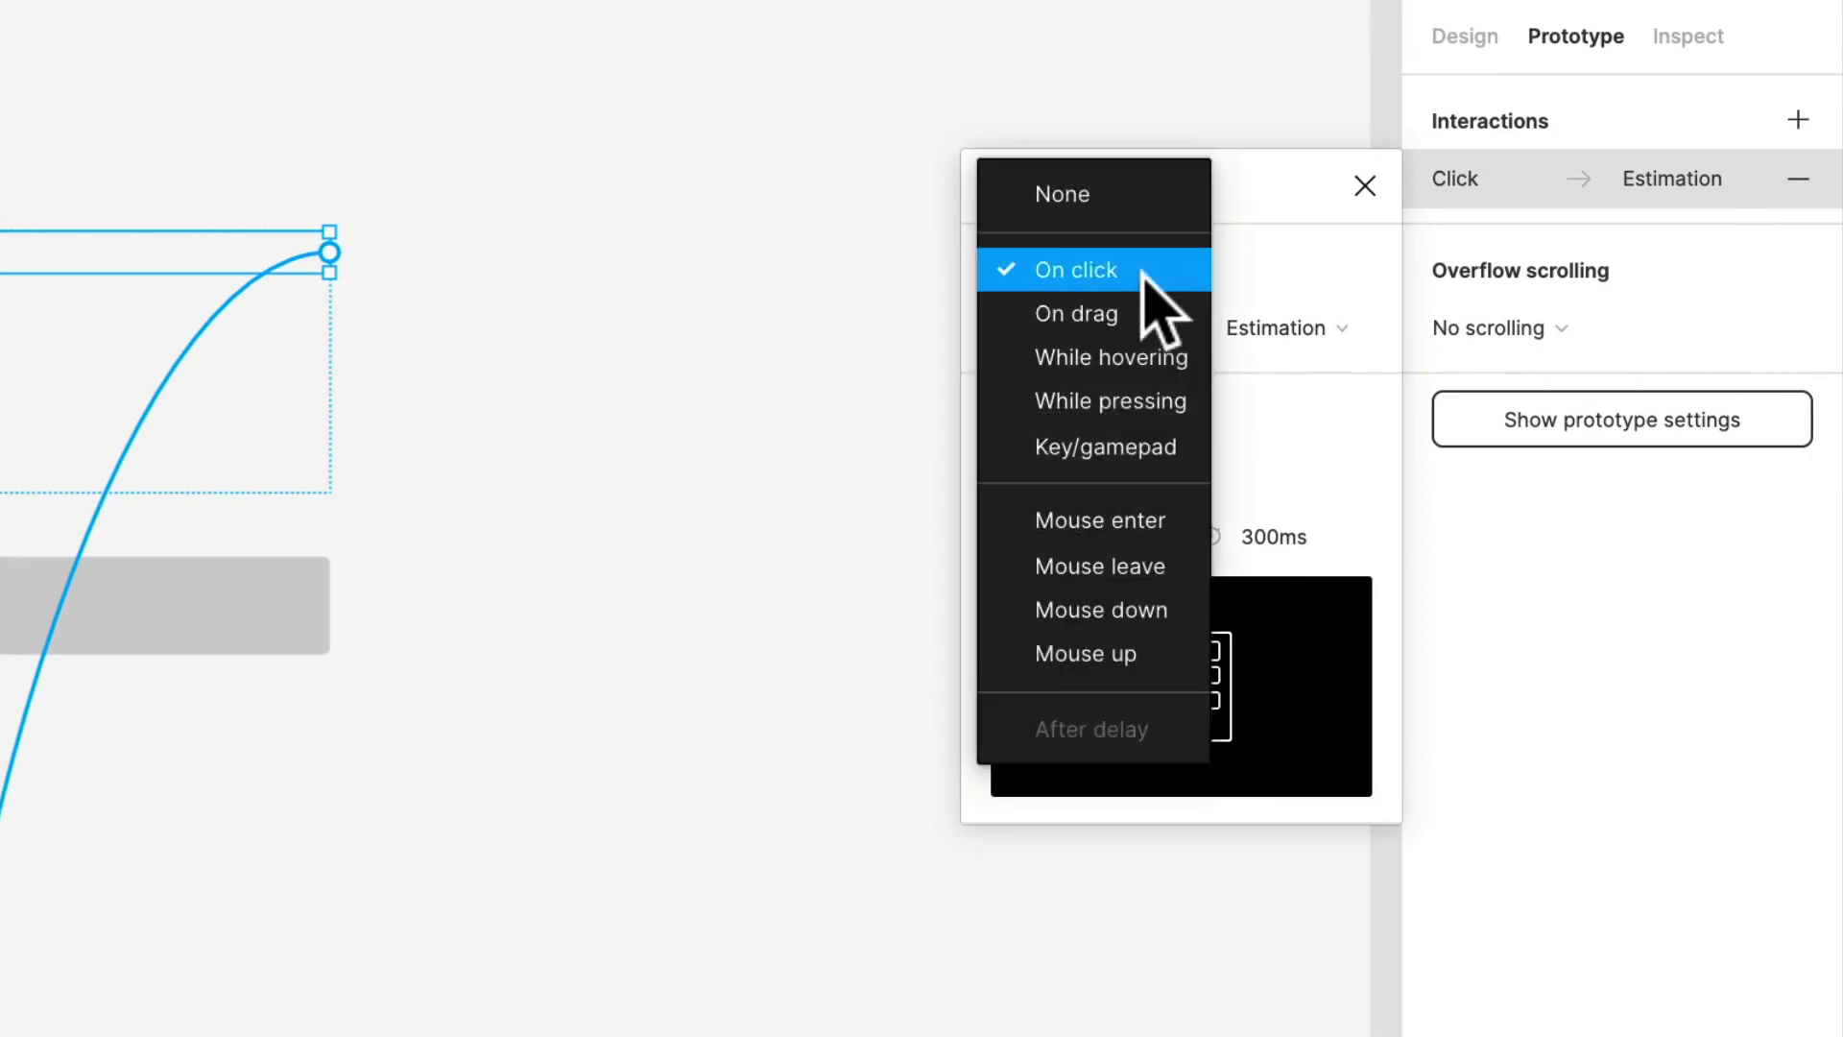
click(1143, 272)
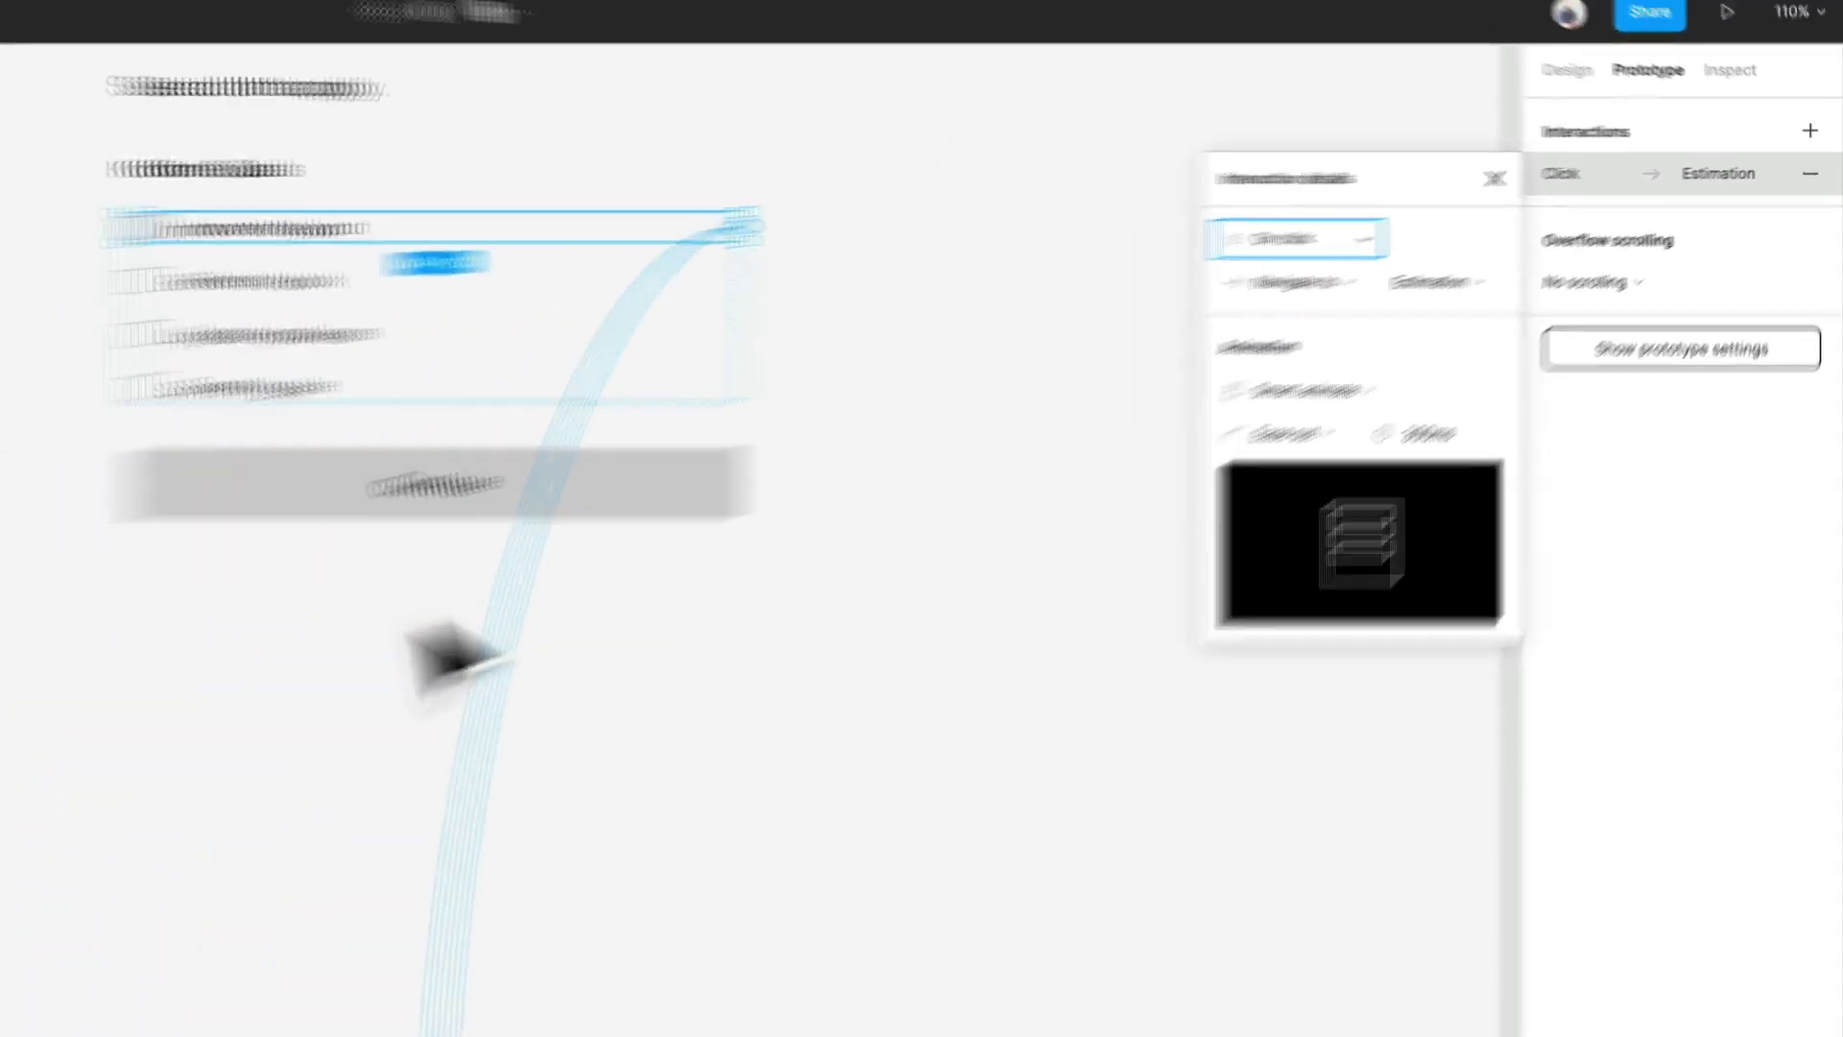
Link the green Continue button in the third kitchen goals frame to the black-button frame below, triggered while hovering
scroll(930, 480, down, 5)
scroll(922, 474, down, 3)
scroll(907, 468, up, 4)
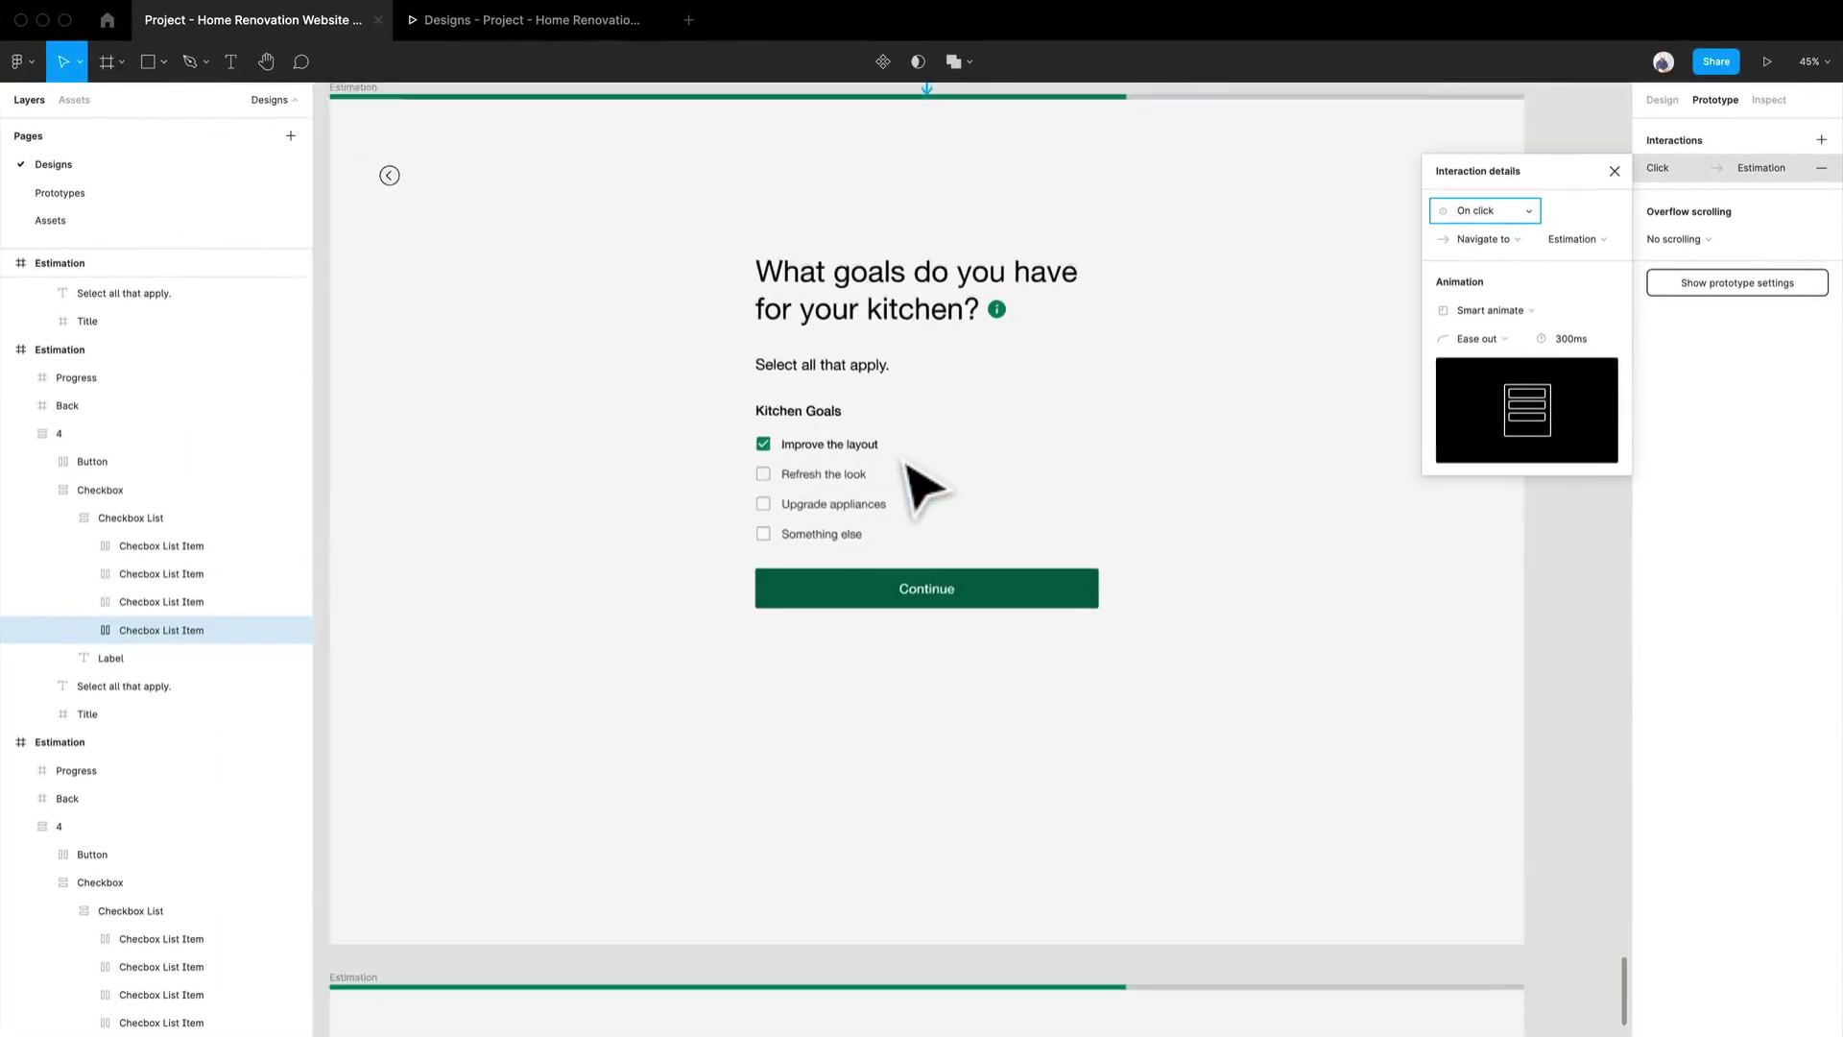
scroll(905, 466, up, 1)
scroll(904, 469, down, 1)
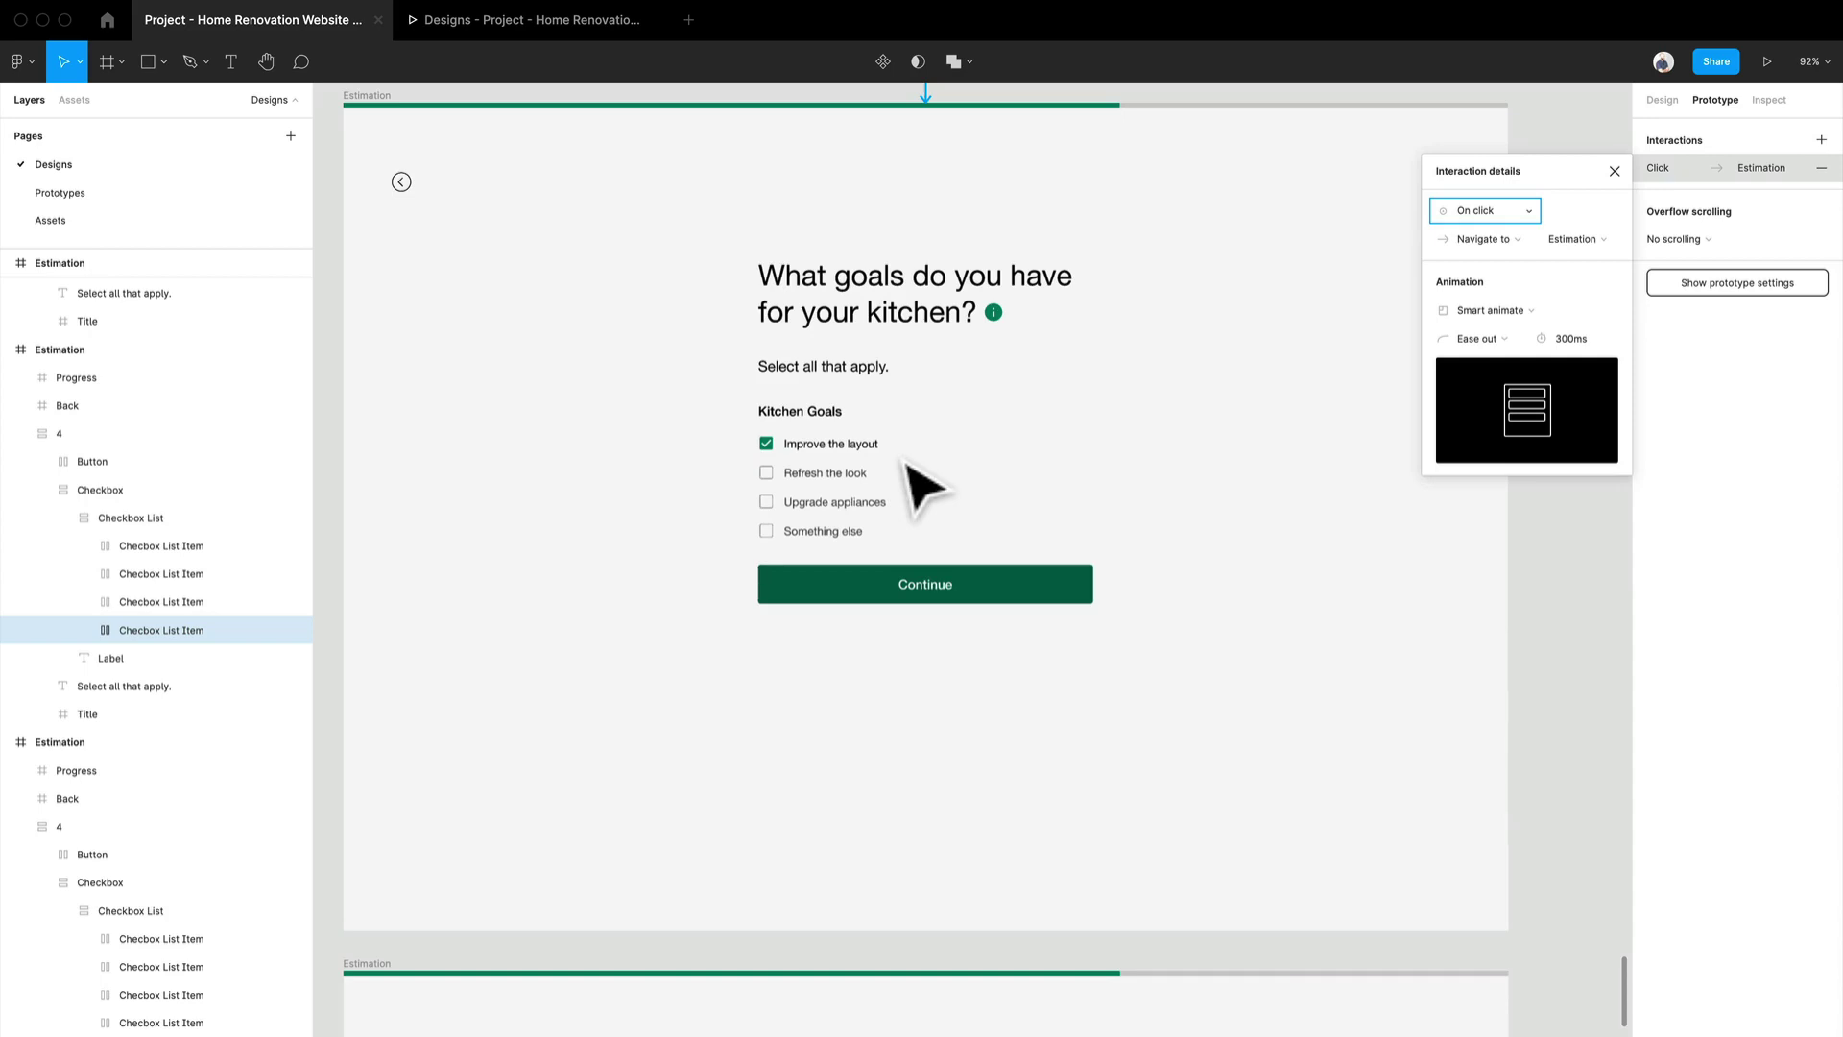
click(959, 600)
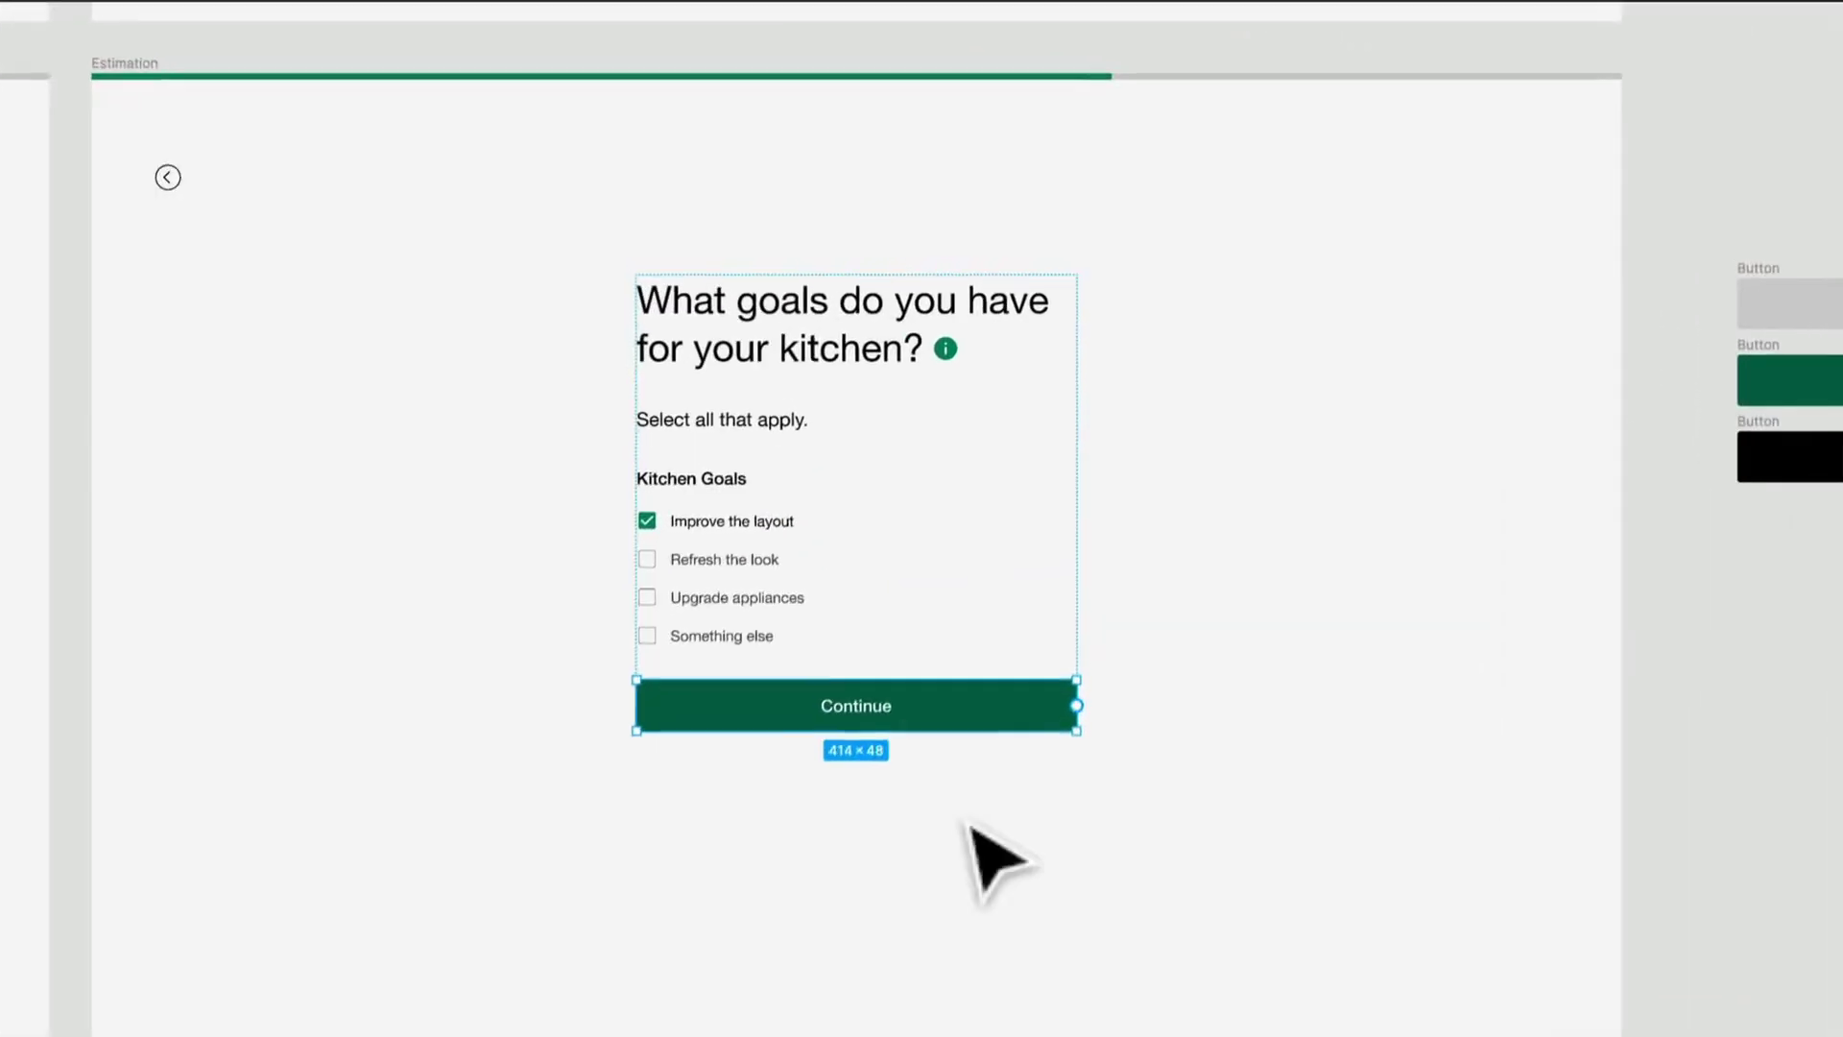
drag(861, 461, 640, 969)
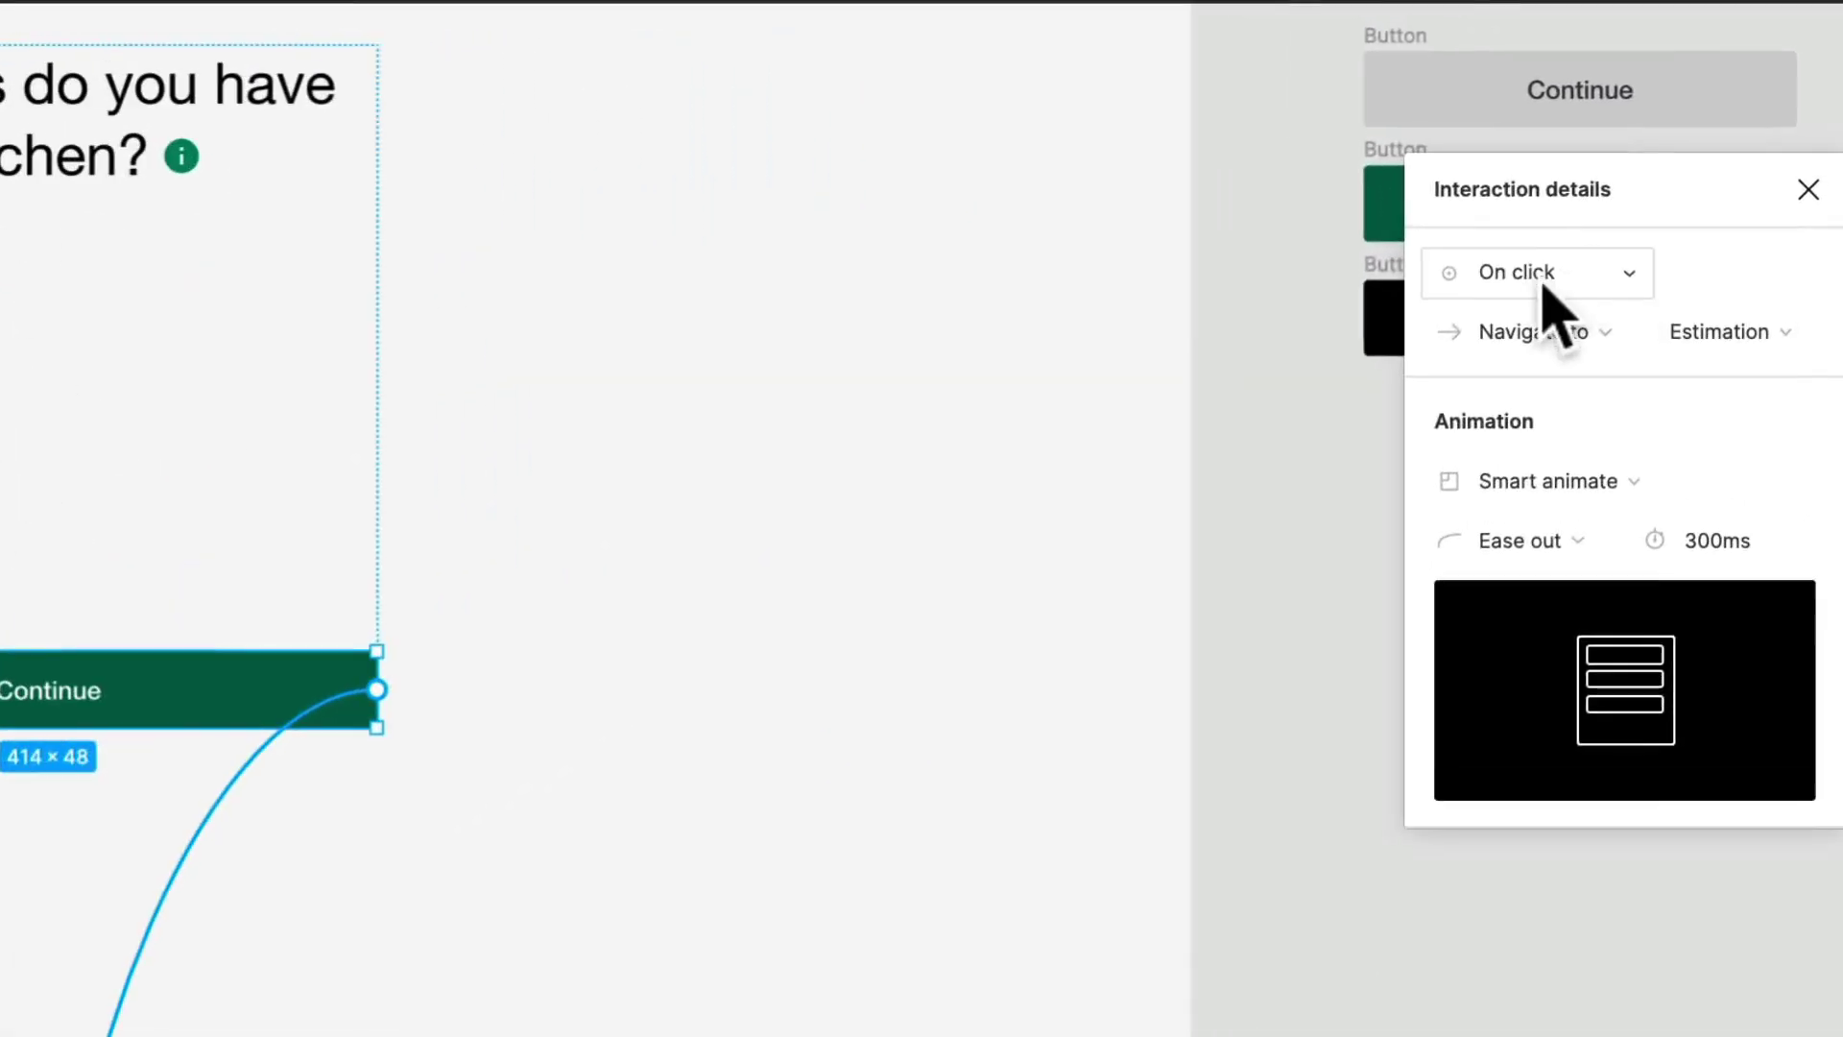
click(1550, 279)
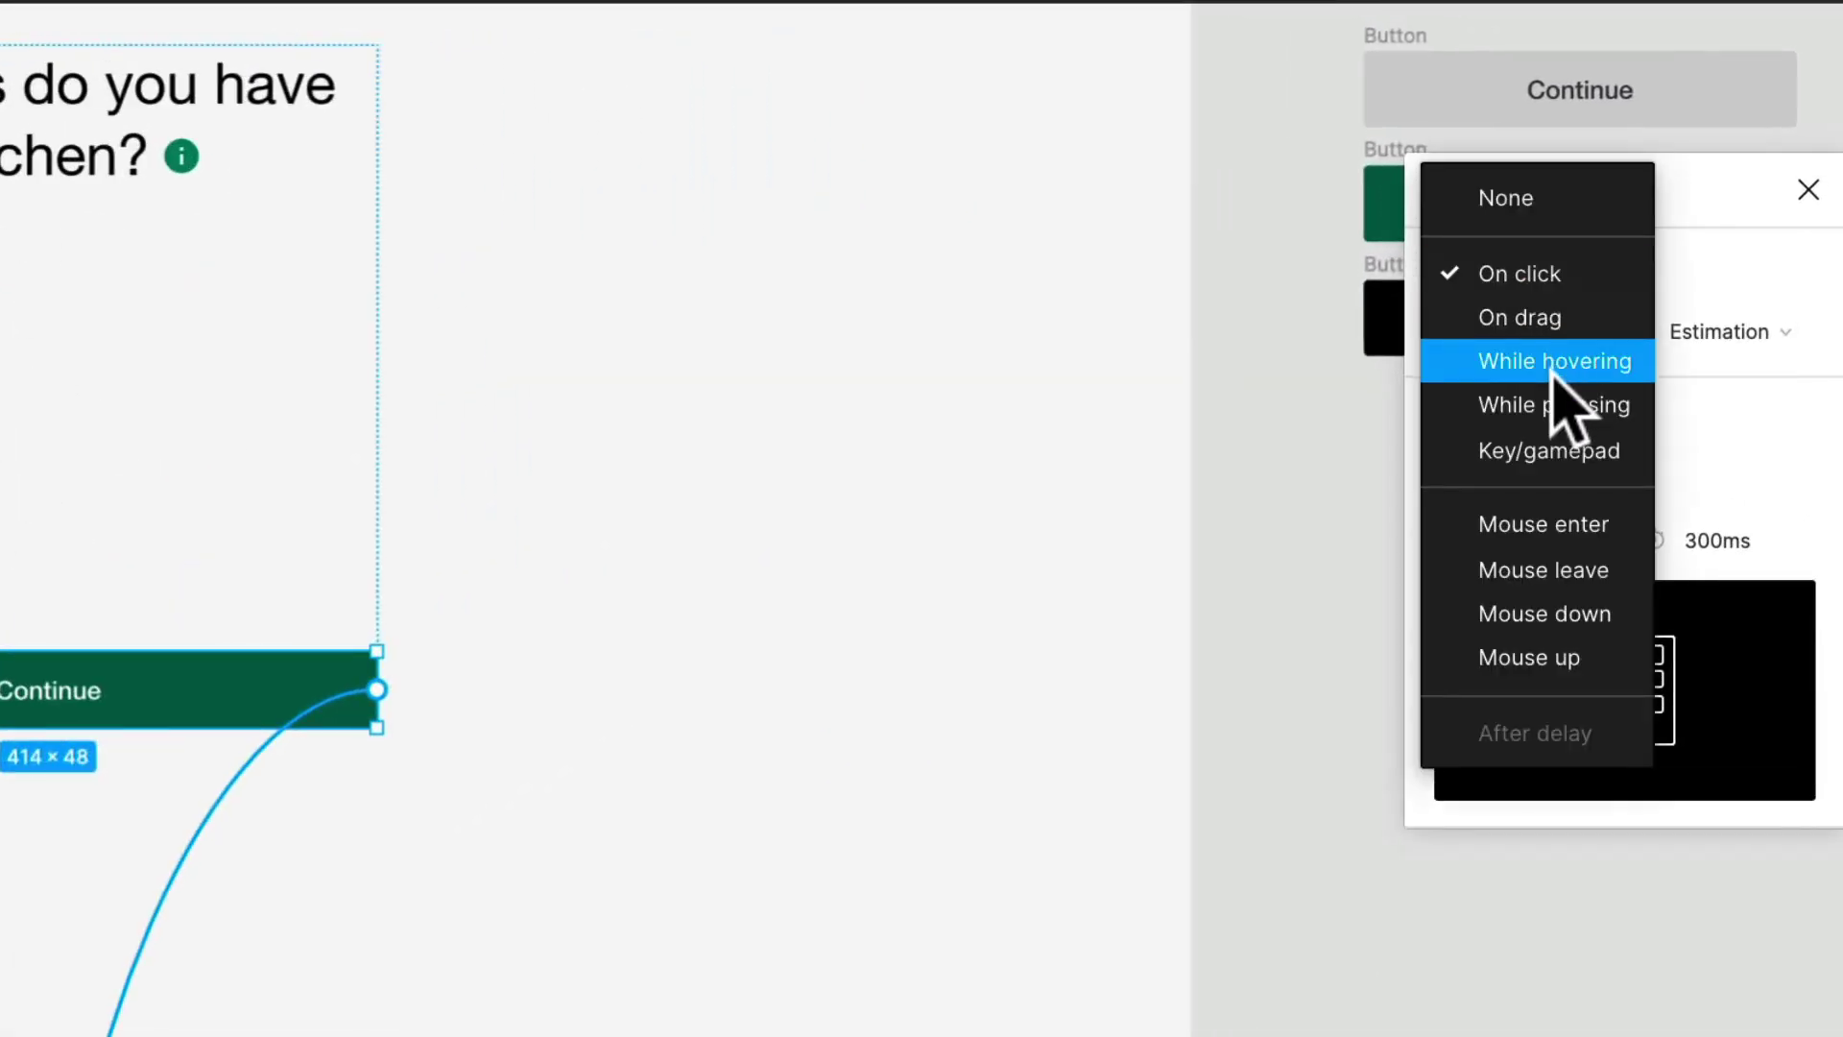
click(1553, 363)
Link the black Continue button in the fourth kitchen goals frame to the Choose a style to start customizing frame
scroll(671, 535, down, 5)
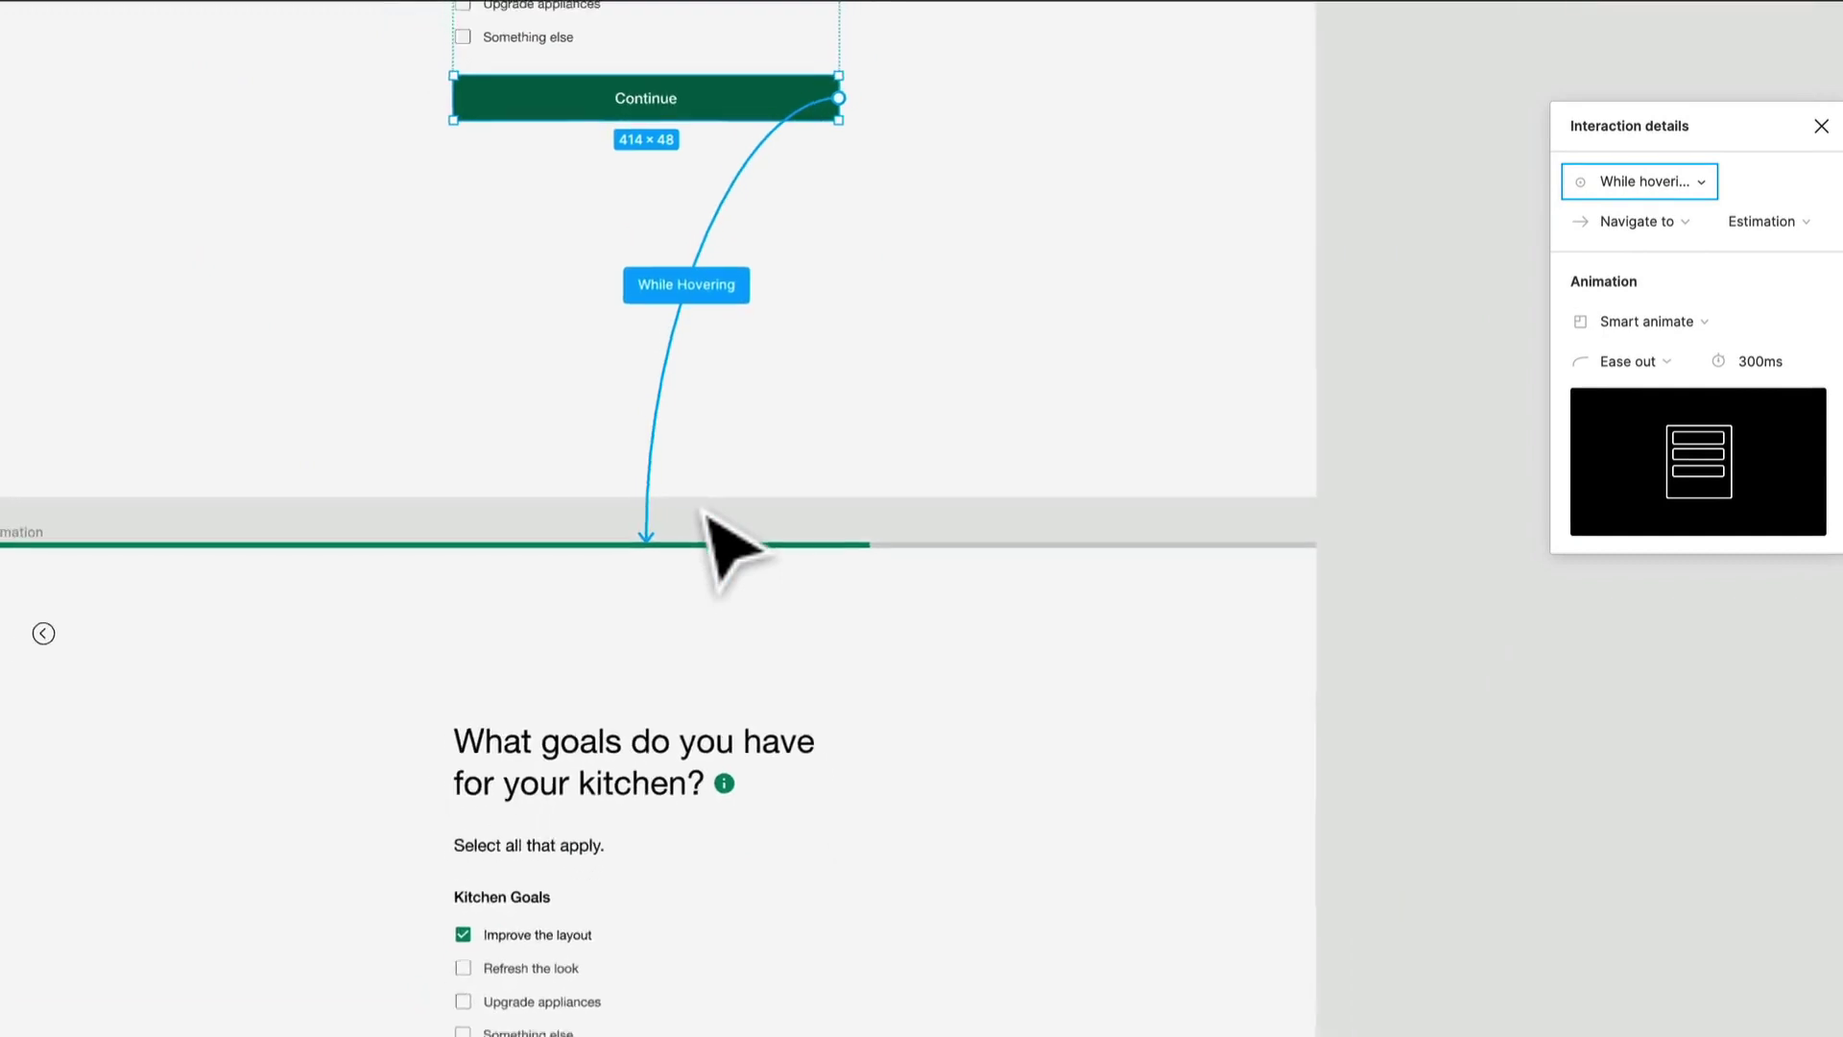
scroll(730, 548, down, 3)
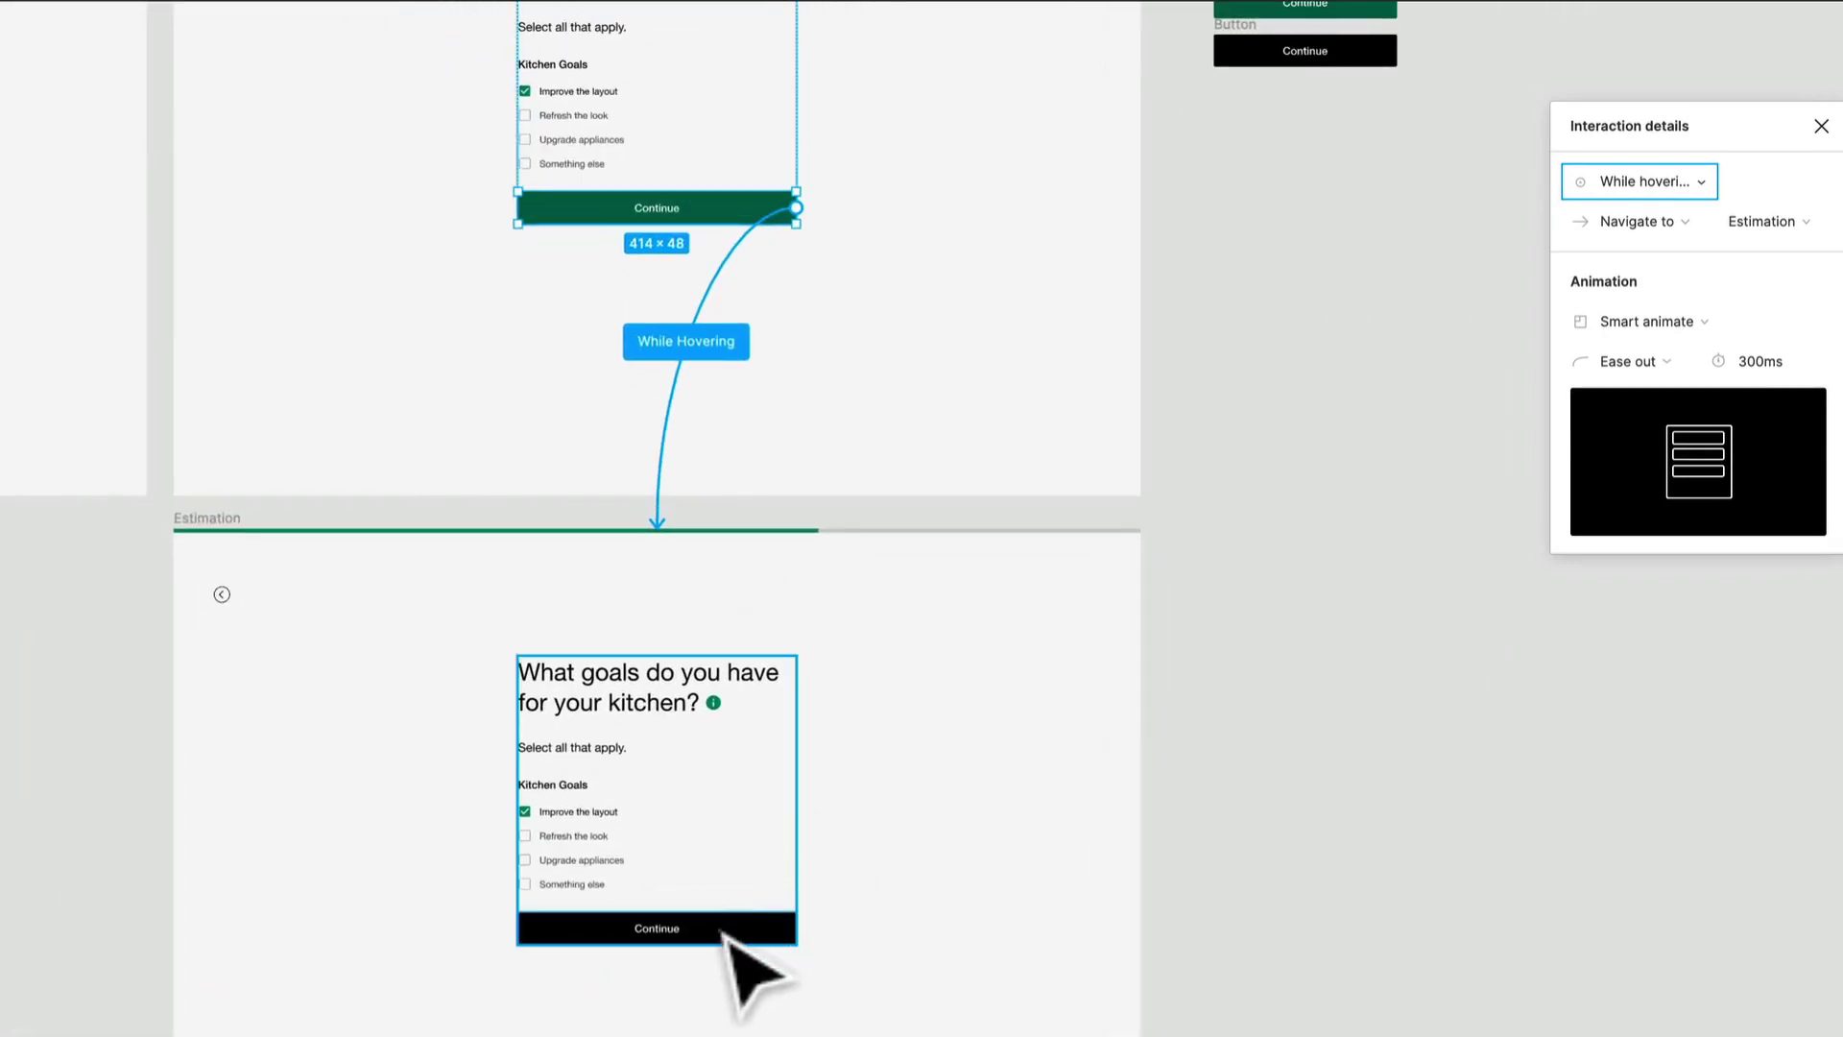
click(725, 931)
drag(803, 941, 1481, 443)
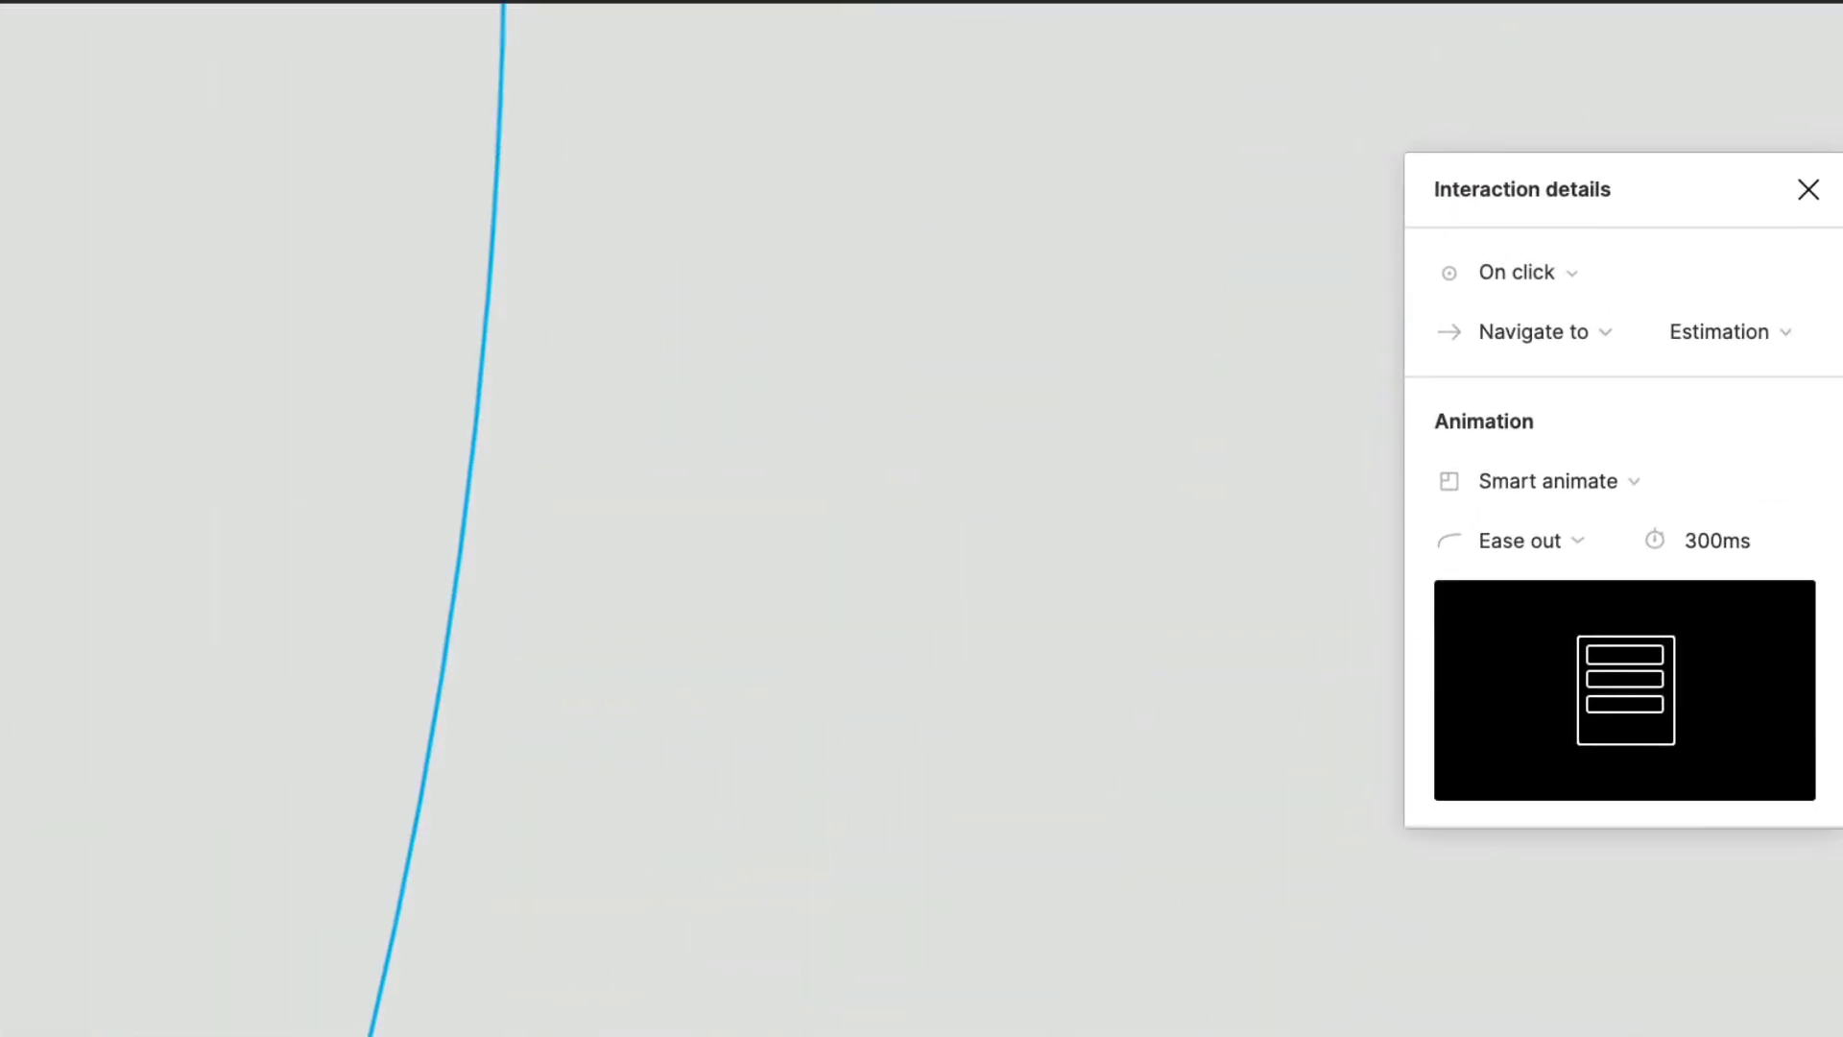
drag(725, 759, 859, 1036)
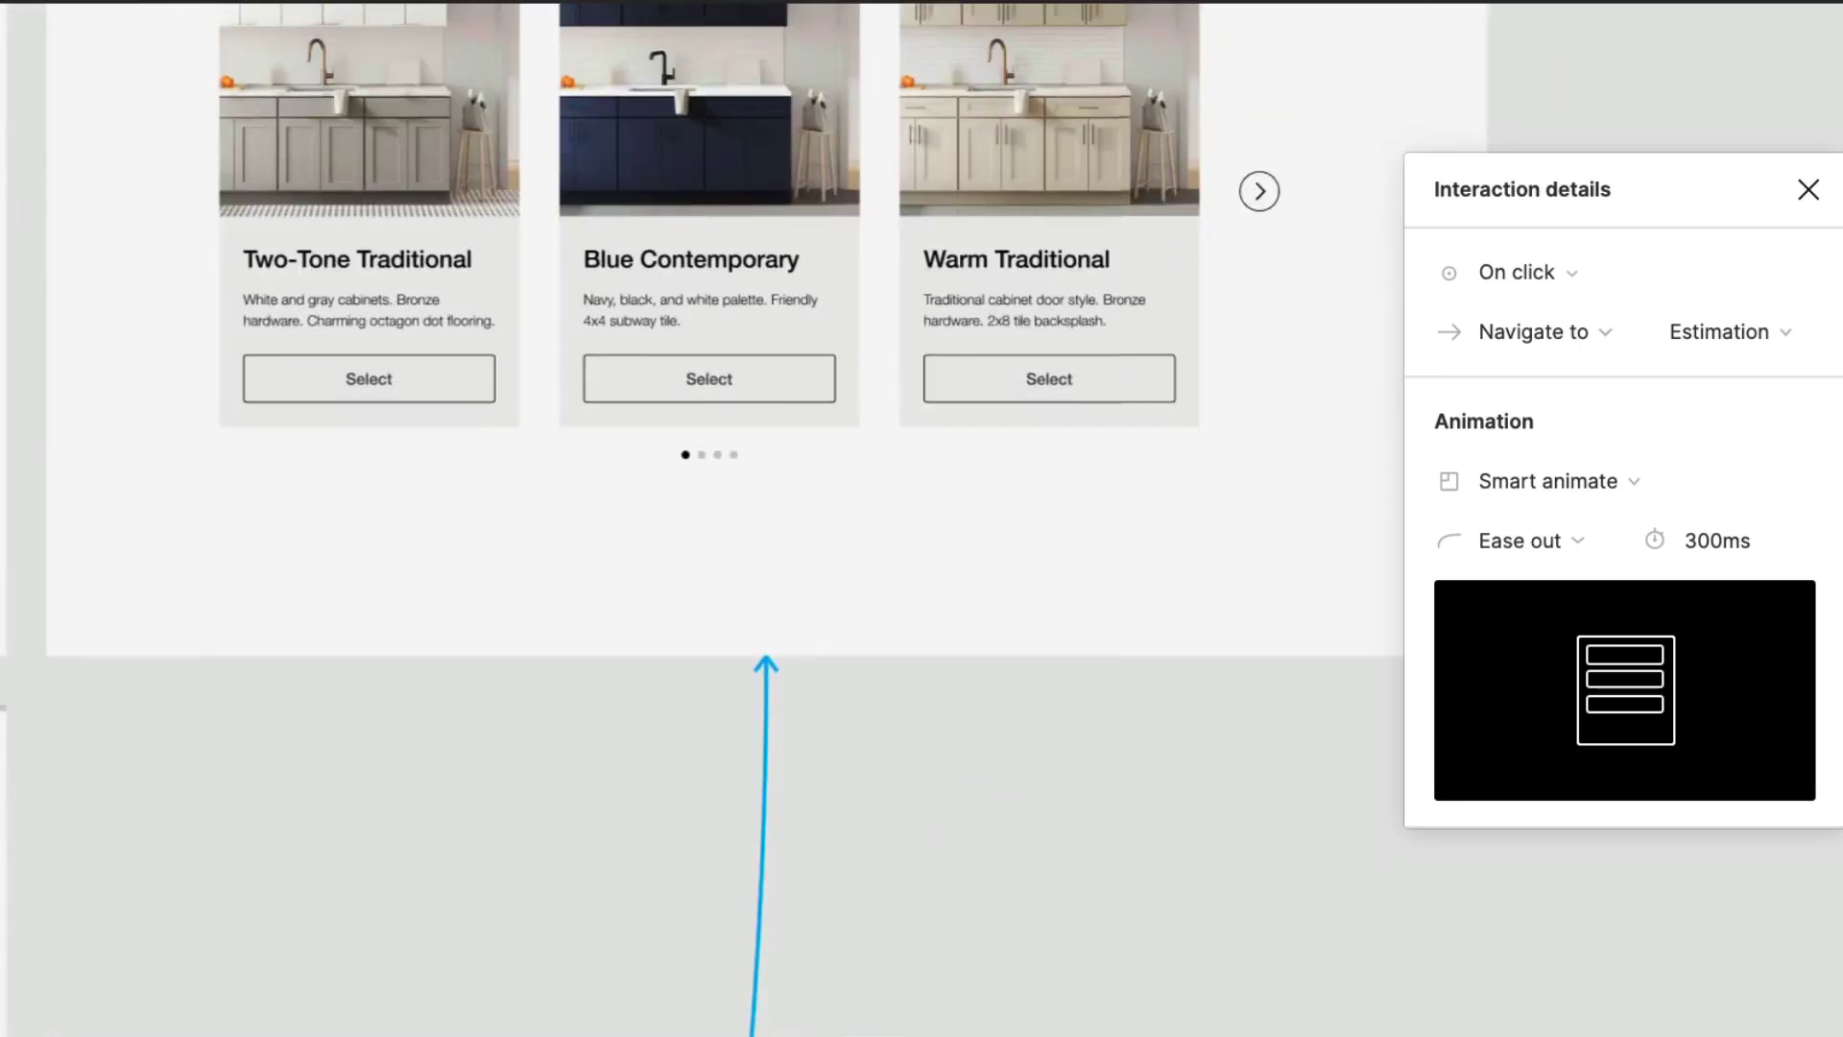
Set the black Continue button's click transition to Push towards the left with a duration of 500 ms
click(1632, 491)
click(1466, 644)
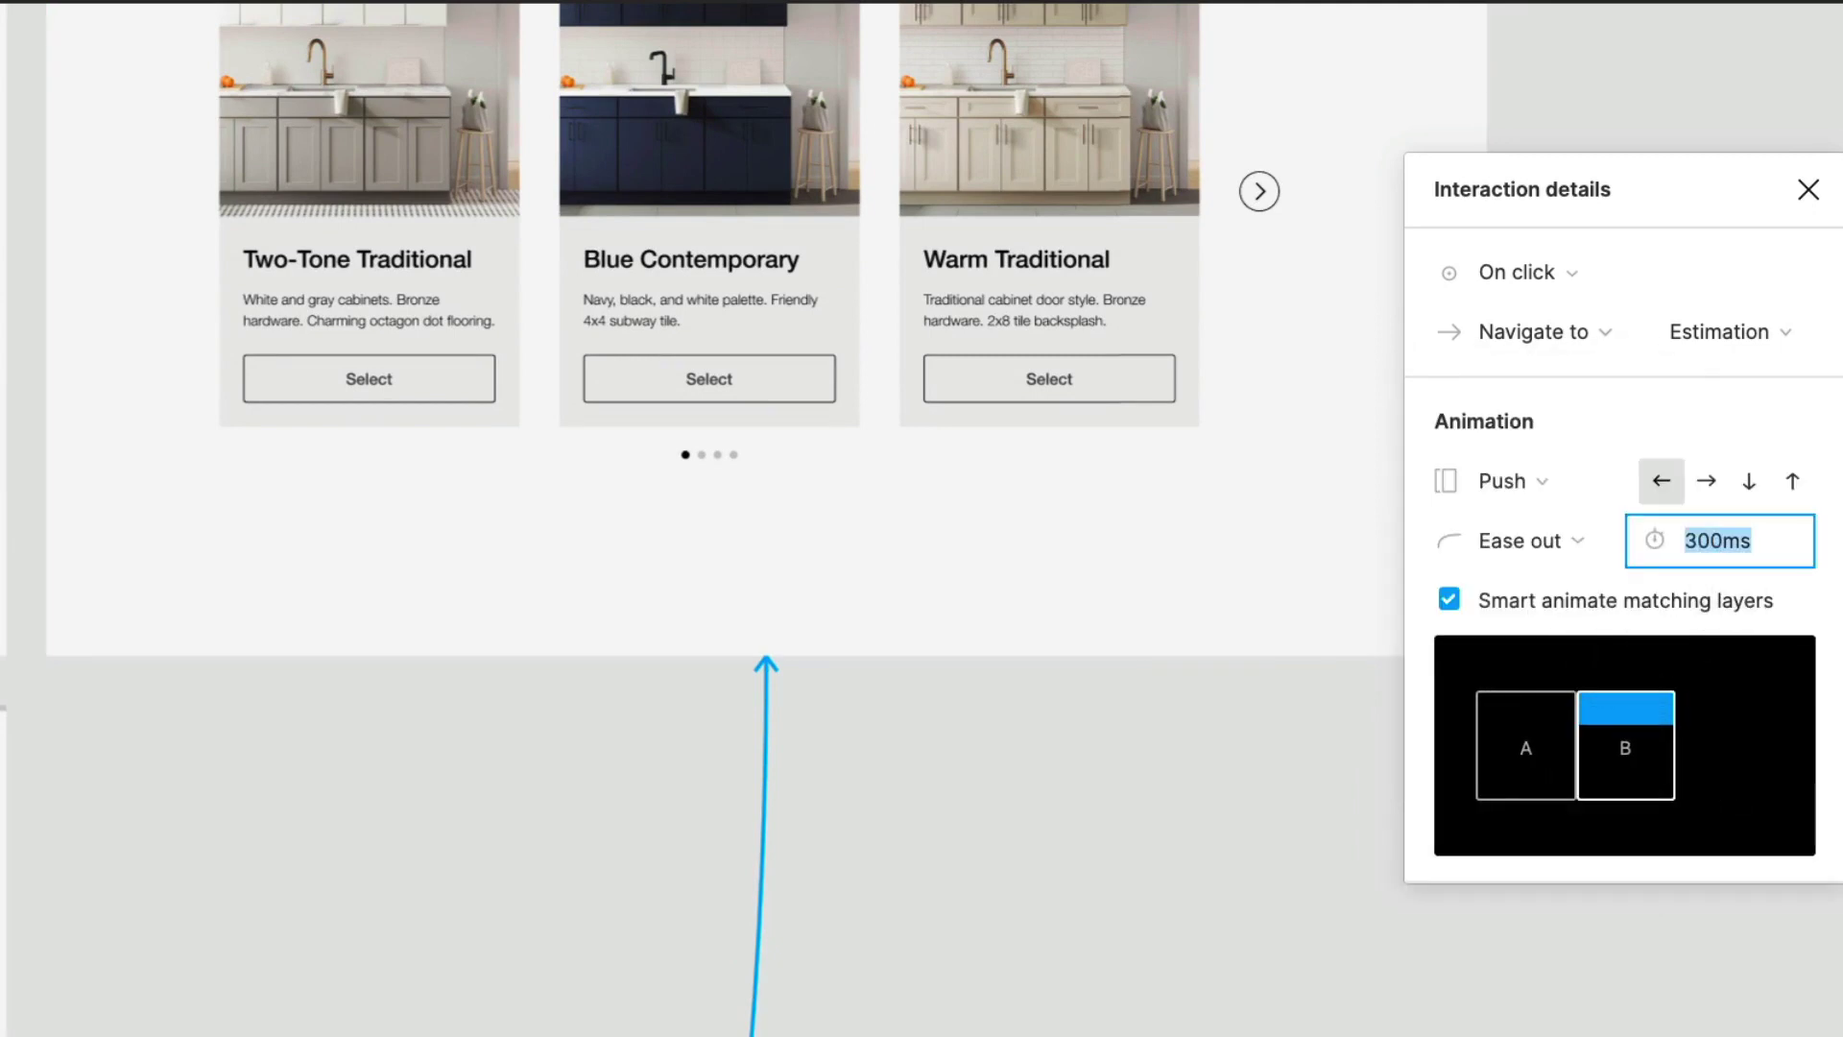
key(Return)
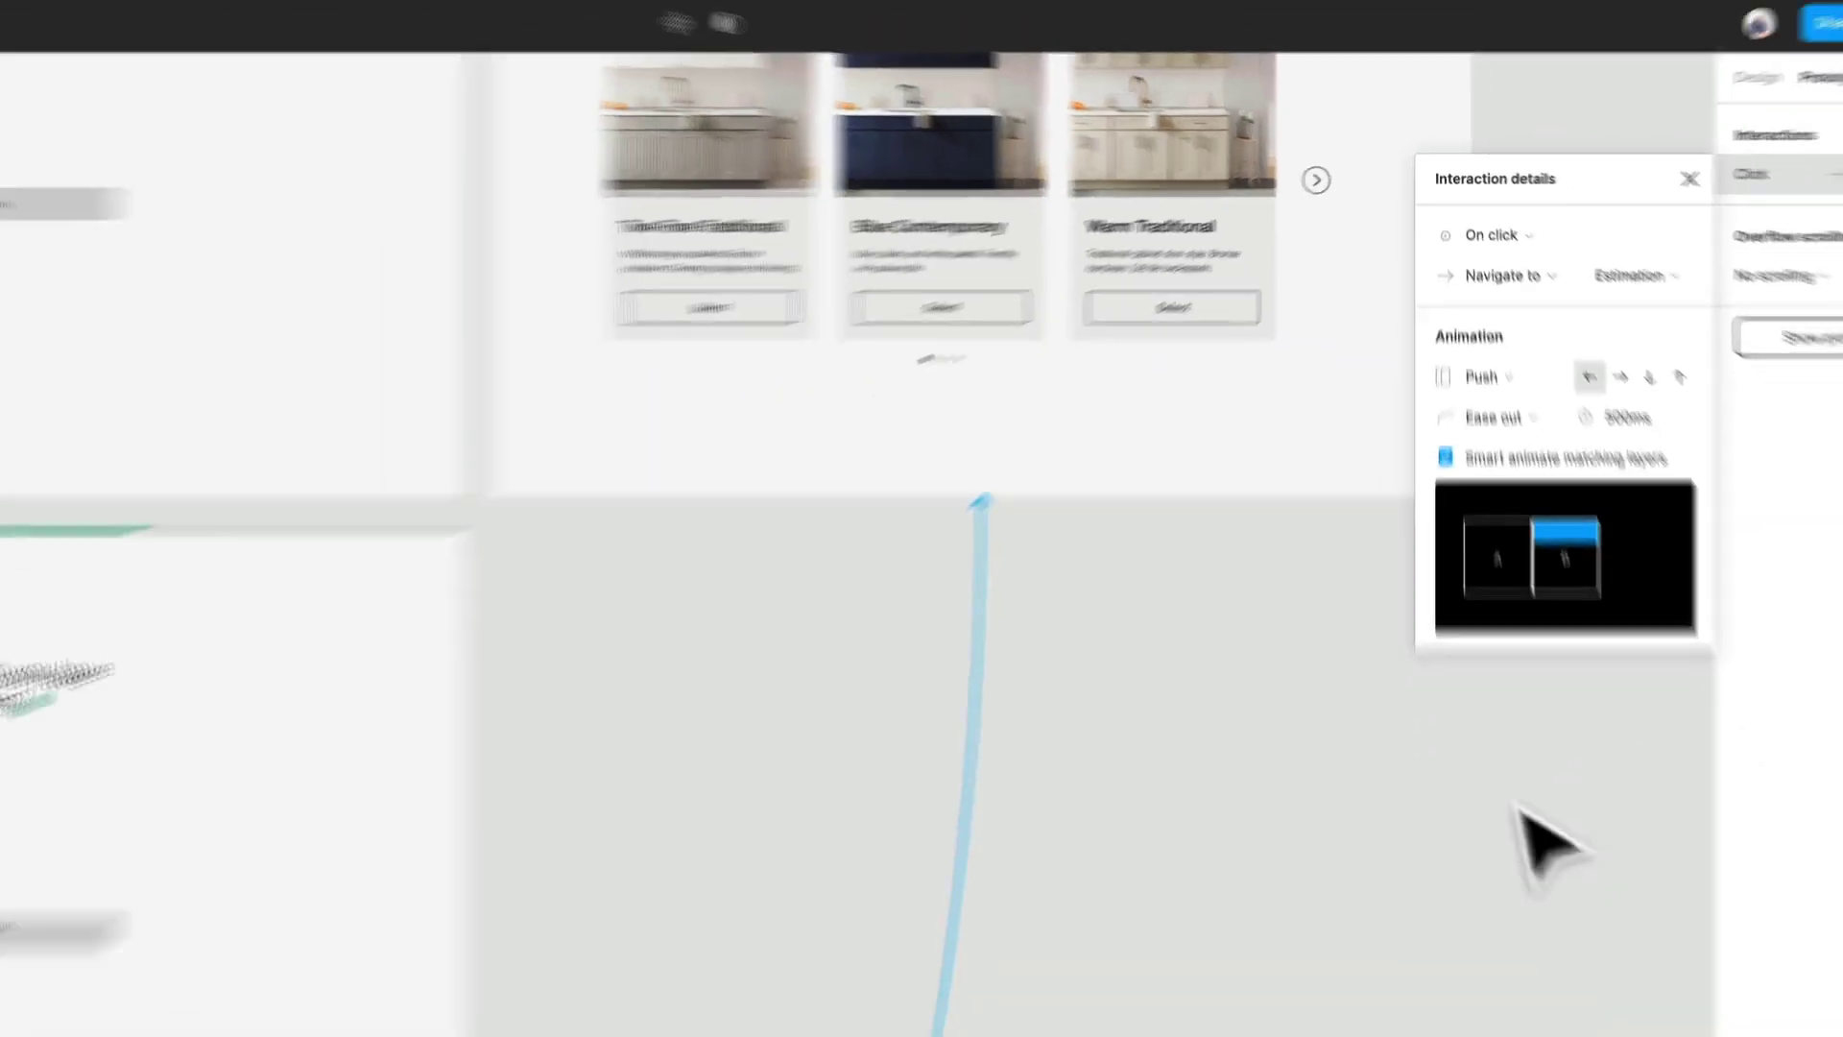
click(1362, 695)
Move the three loose Continue button variants together to the empty canvas right of the Choose a style frame
scroll(1086, 722, down, 4)
scroll(1104, 749, down, 2)
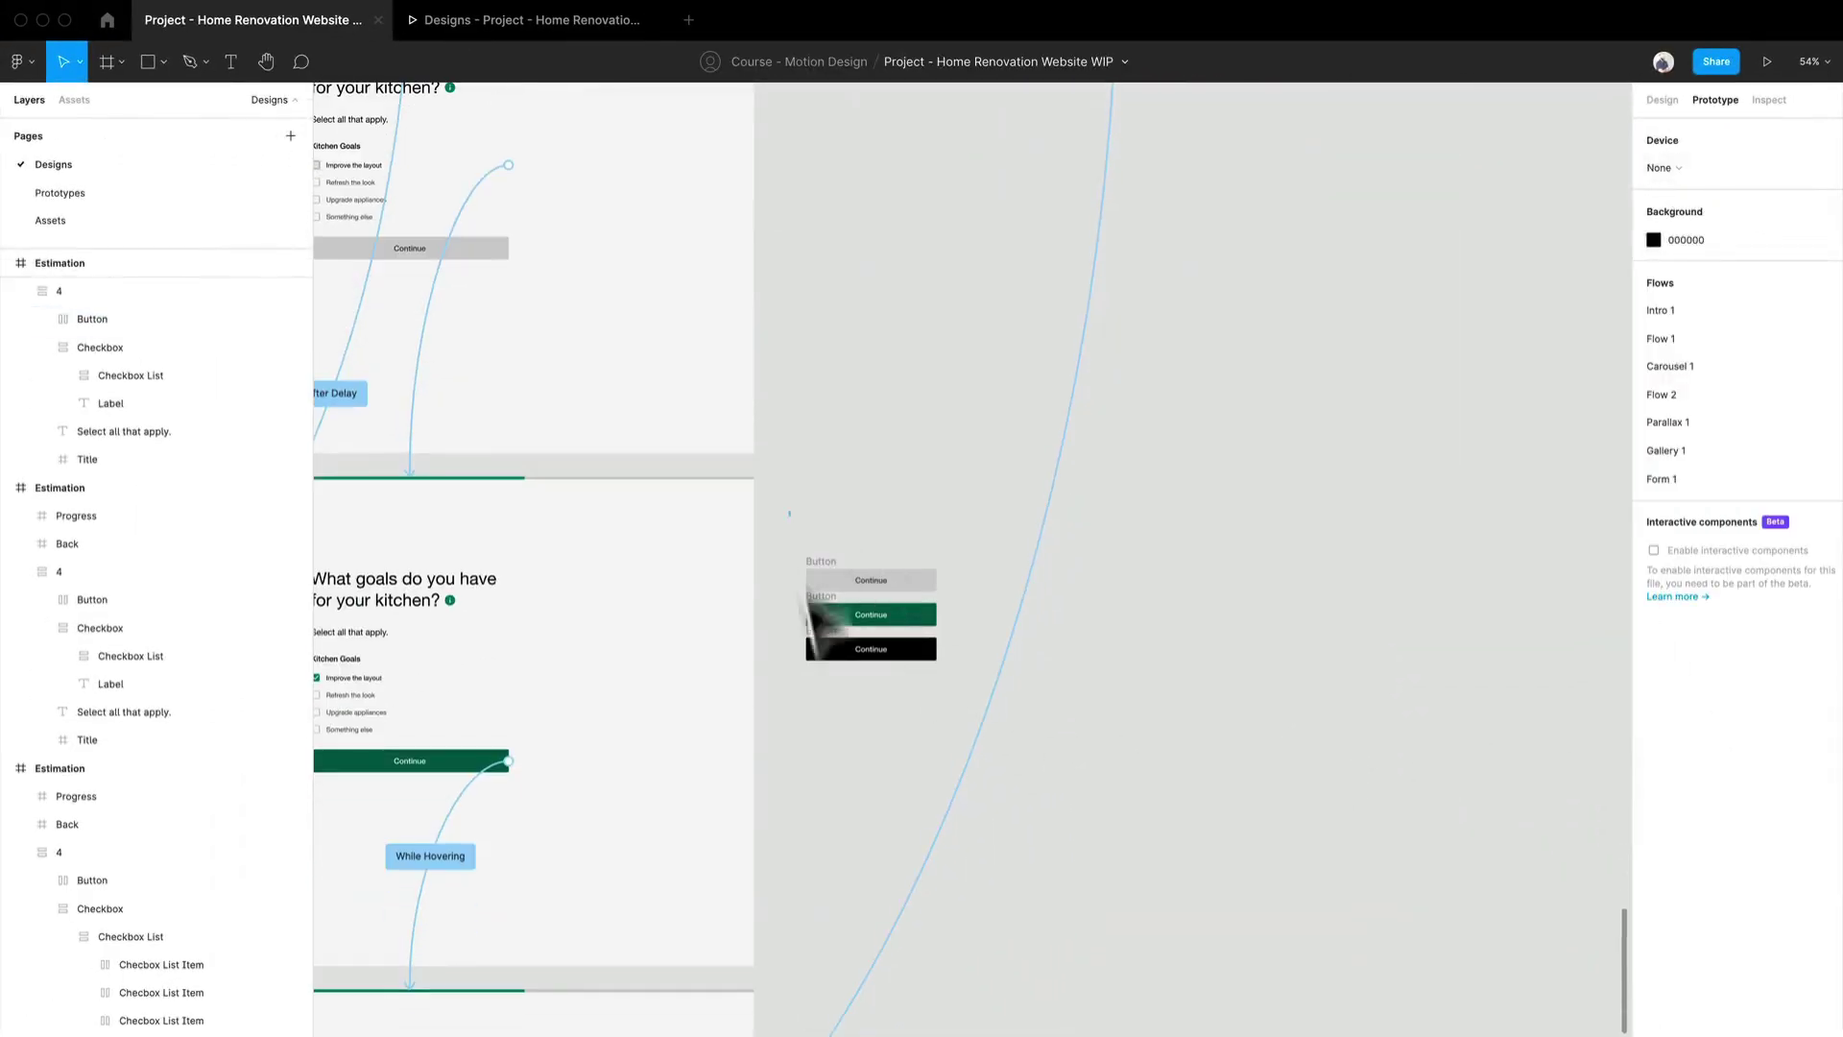
mouse_move(789, 514)
mouse_down()
mouse_move(964, 768)
mouse_move(961, 750)
mouse_move(1104, 1032)
mouse_up()
scroll(963, 752, down, 3)
scroll(963, 751, up, 2)
mouse_move(947, 895)
mouse_down()
mouse_move(1089, 1036)
mouse_move(1076, 1021)
mouse_move(1613, 592)
mouse_move(1629, 424)
mouse_move(1611, 296)
mouse_up()
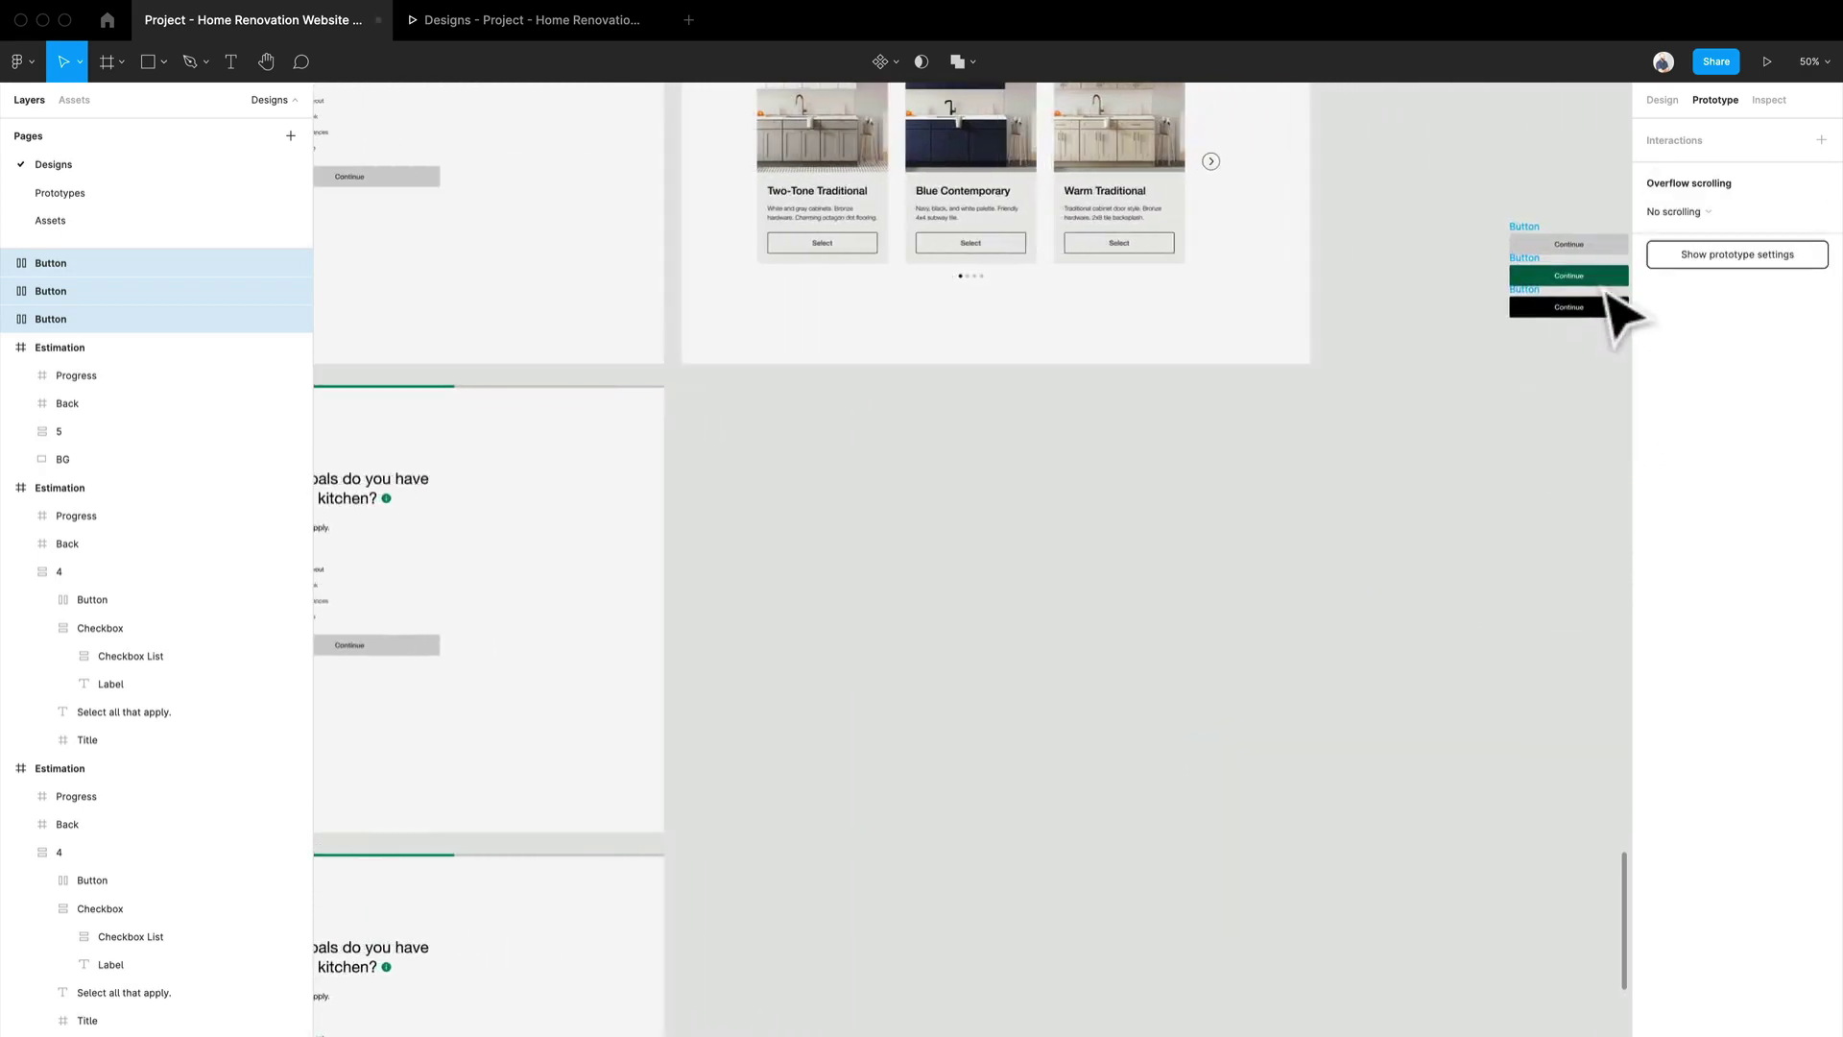
Preview the prototype by checking Improve the layout and continuing from the kitchen goals screen
scroll(845, 682, down, 1)
drag(850, 685, 1320, 698)
scroll(1321, 698, down, 2)
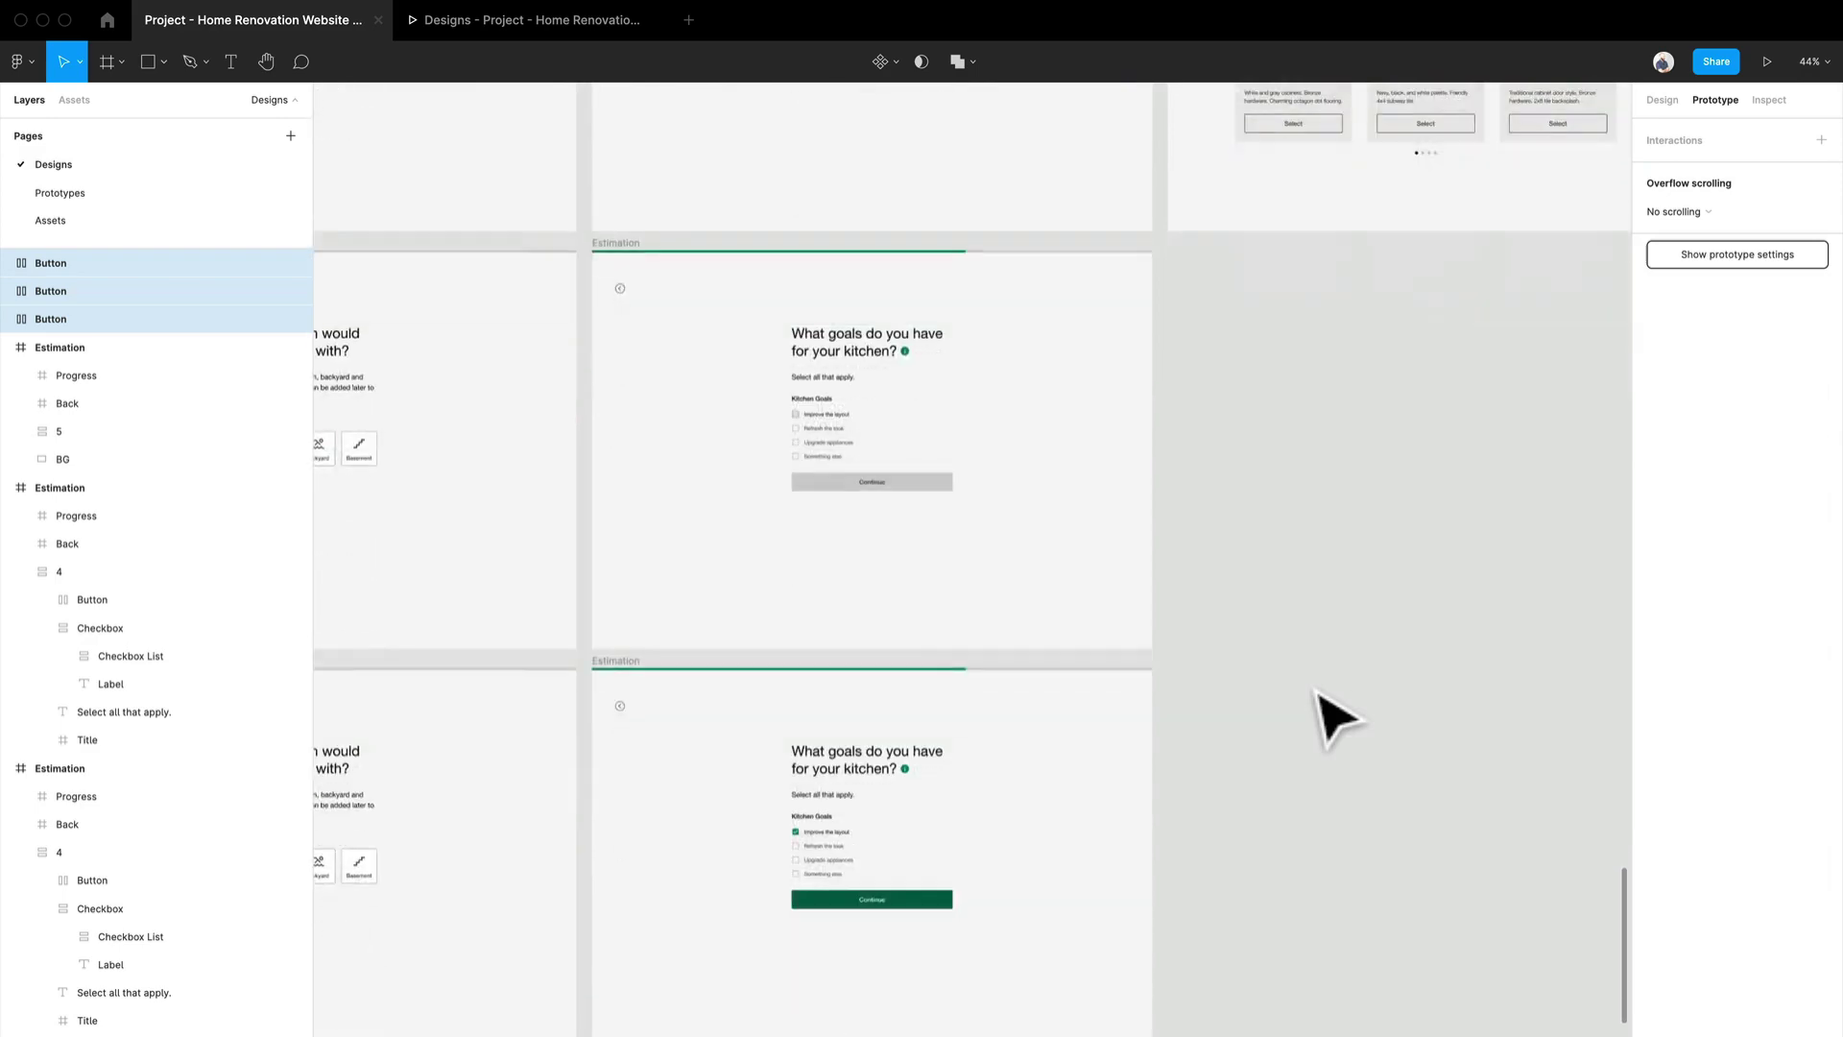
scroll(1137, 701, down, 5)
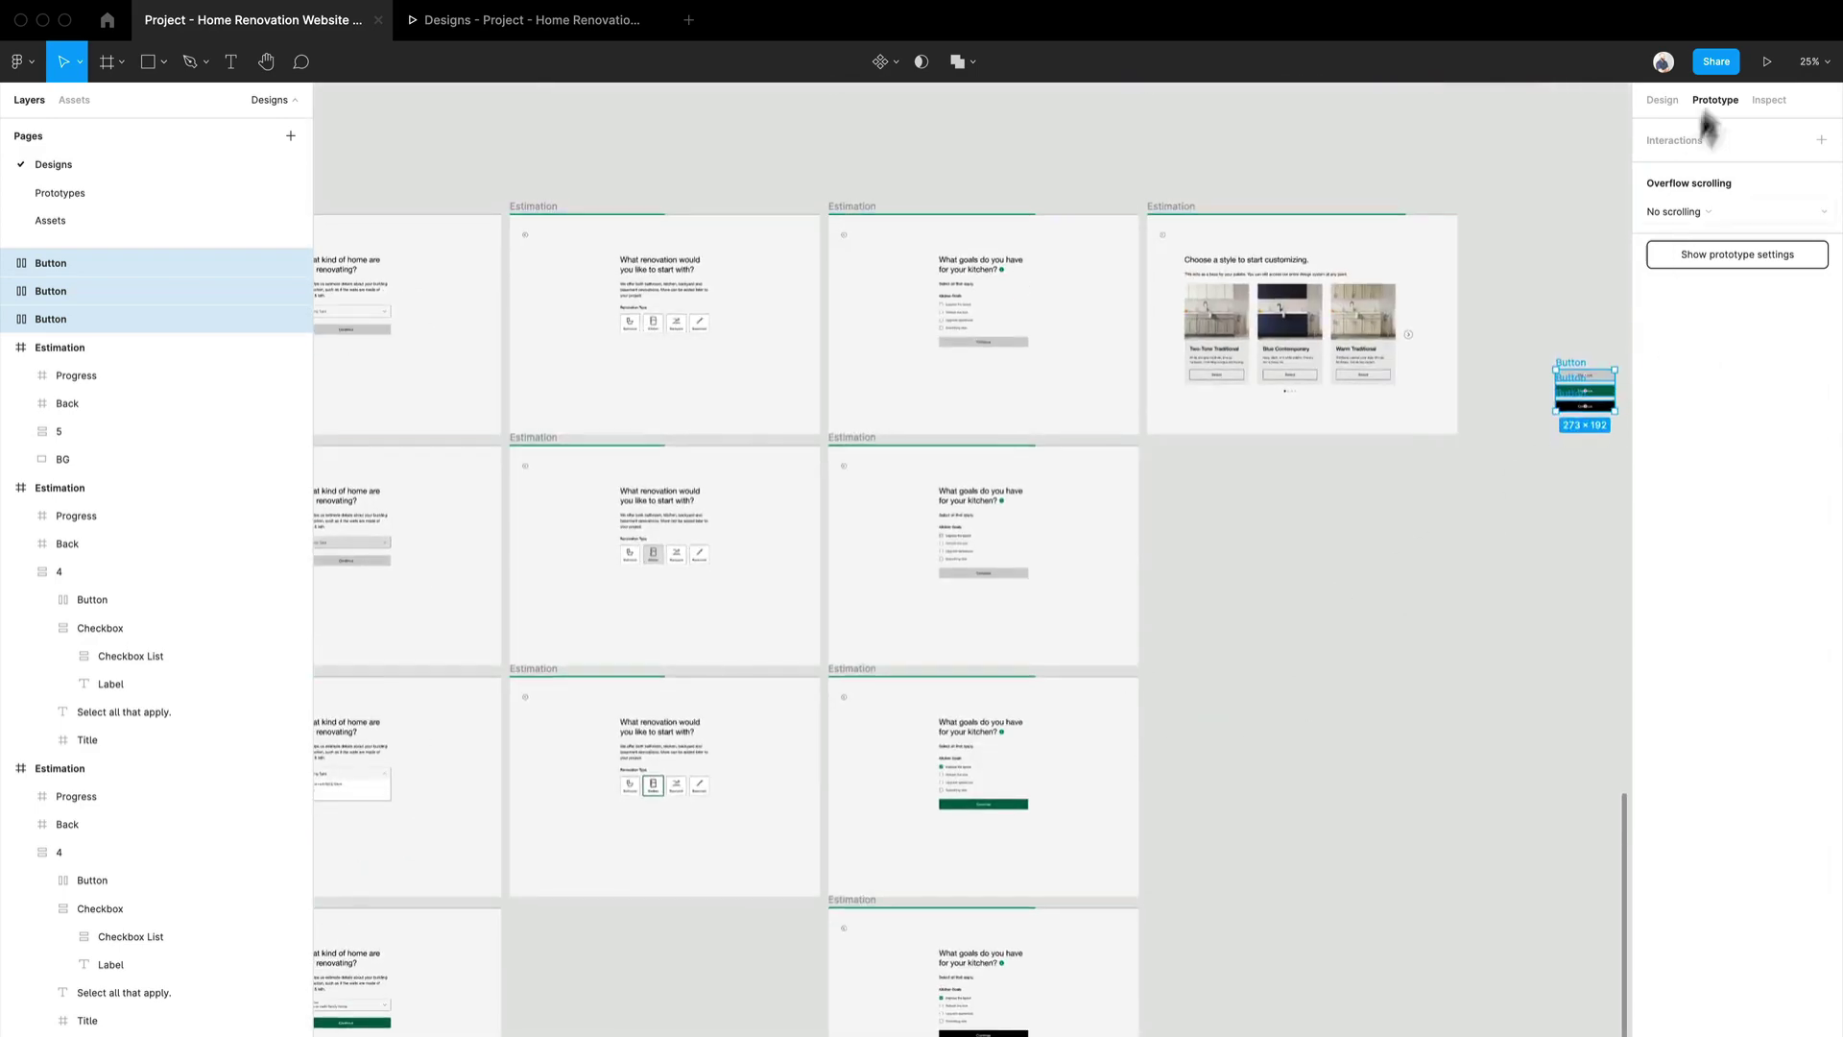
click(1763, 61)
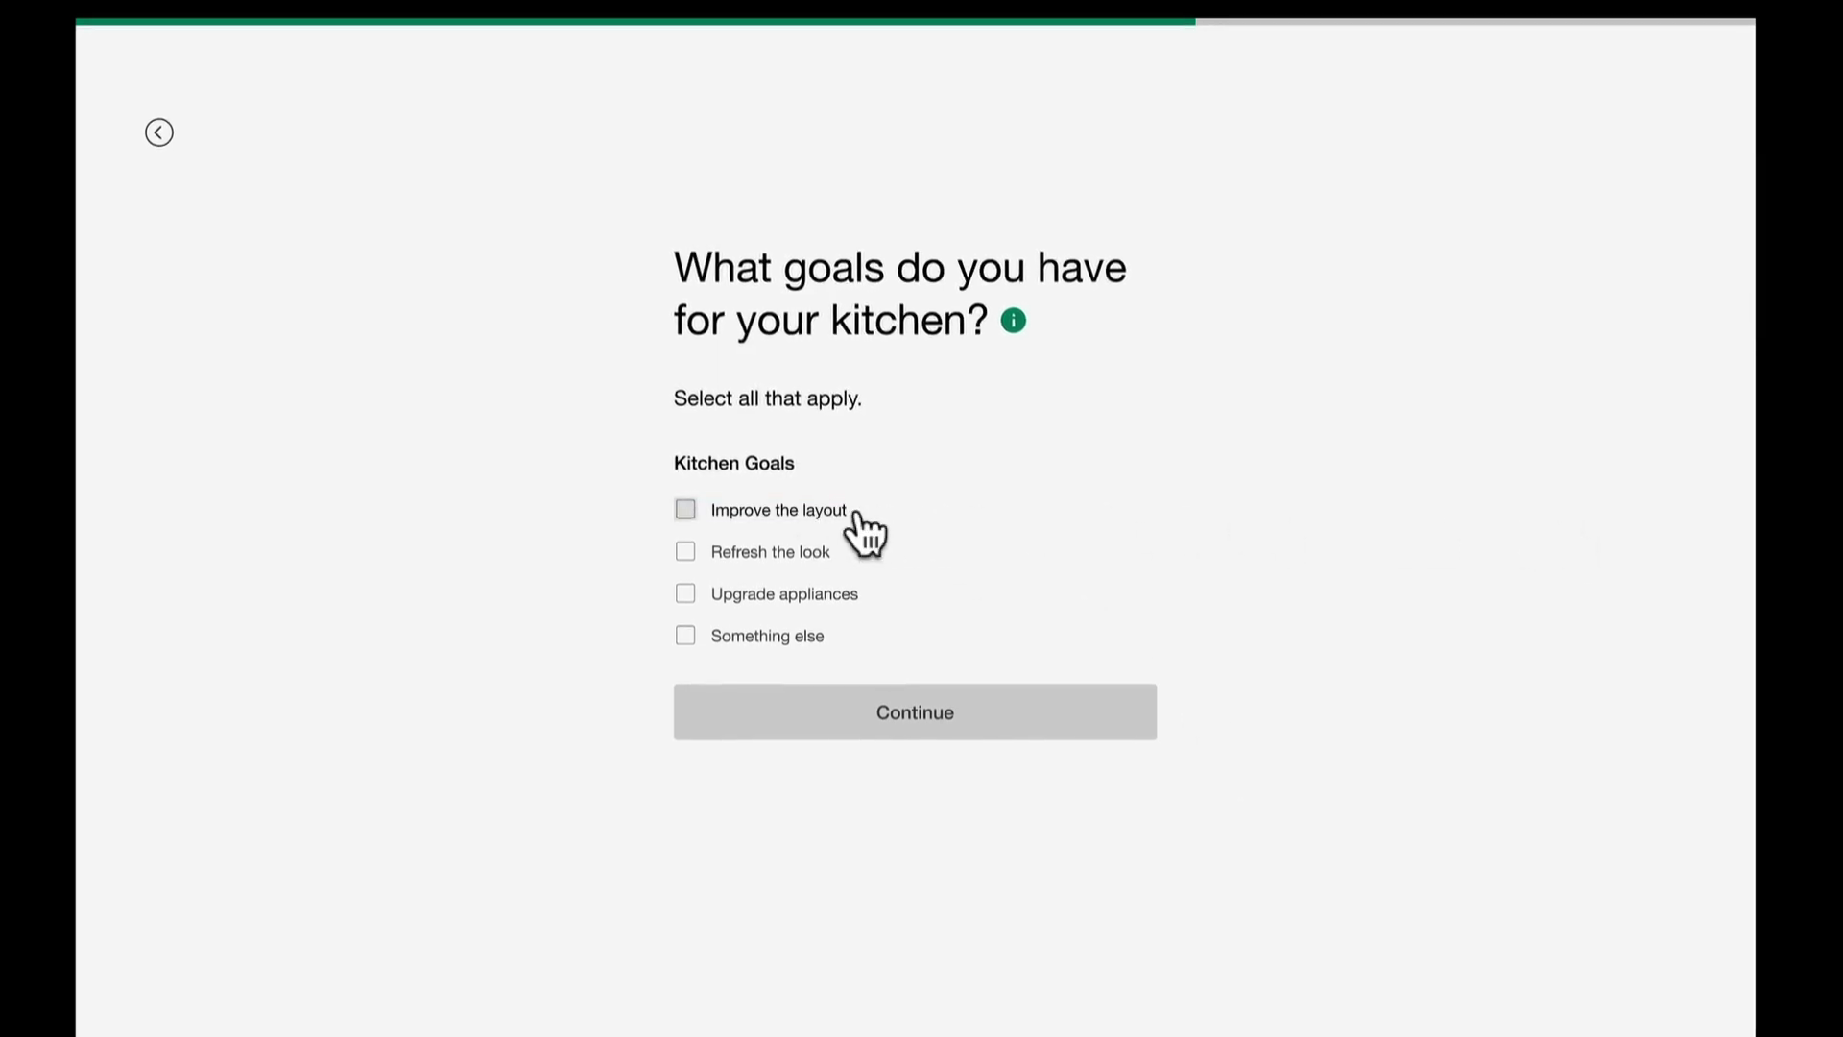
click(754, 512)
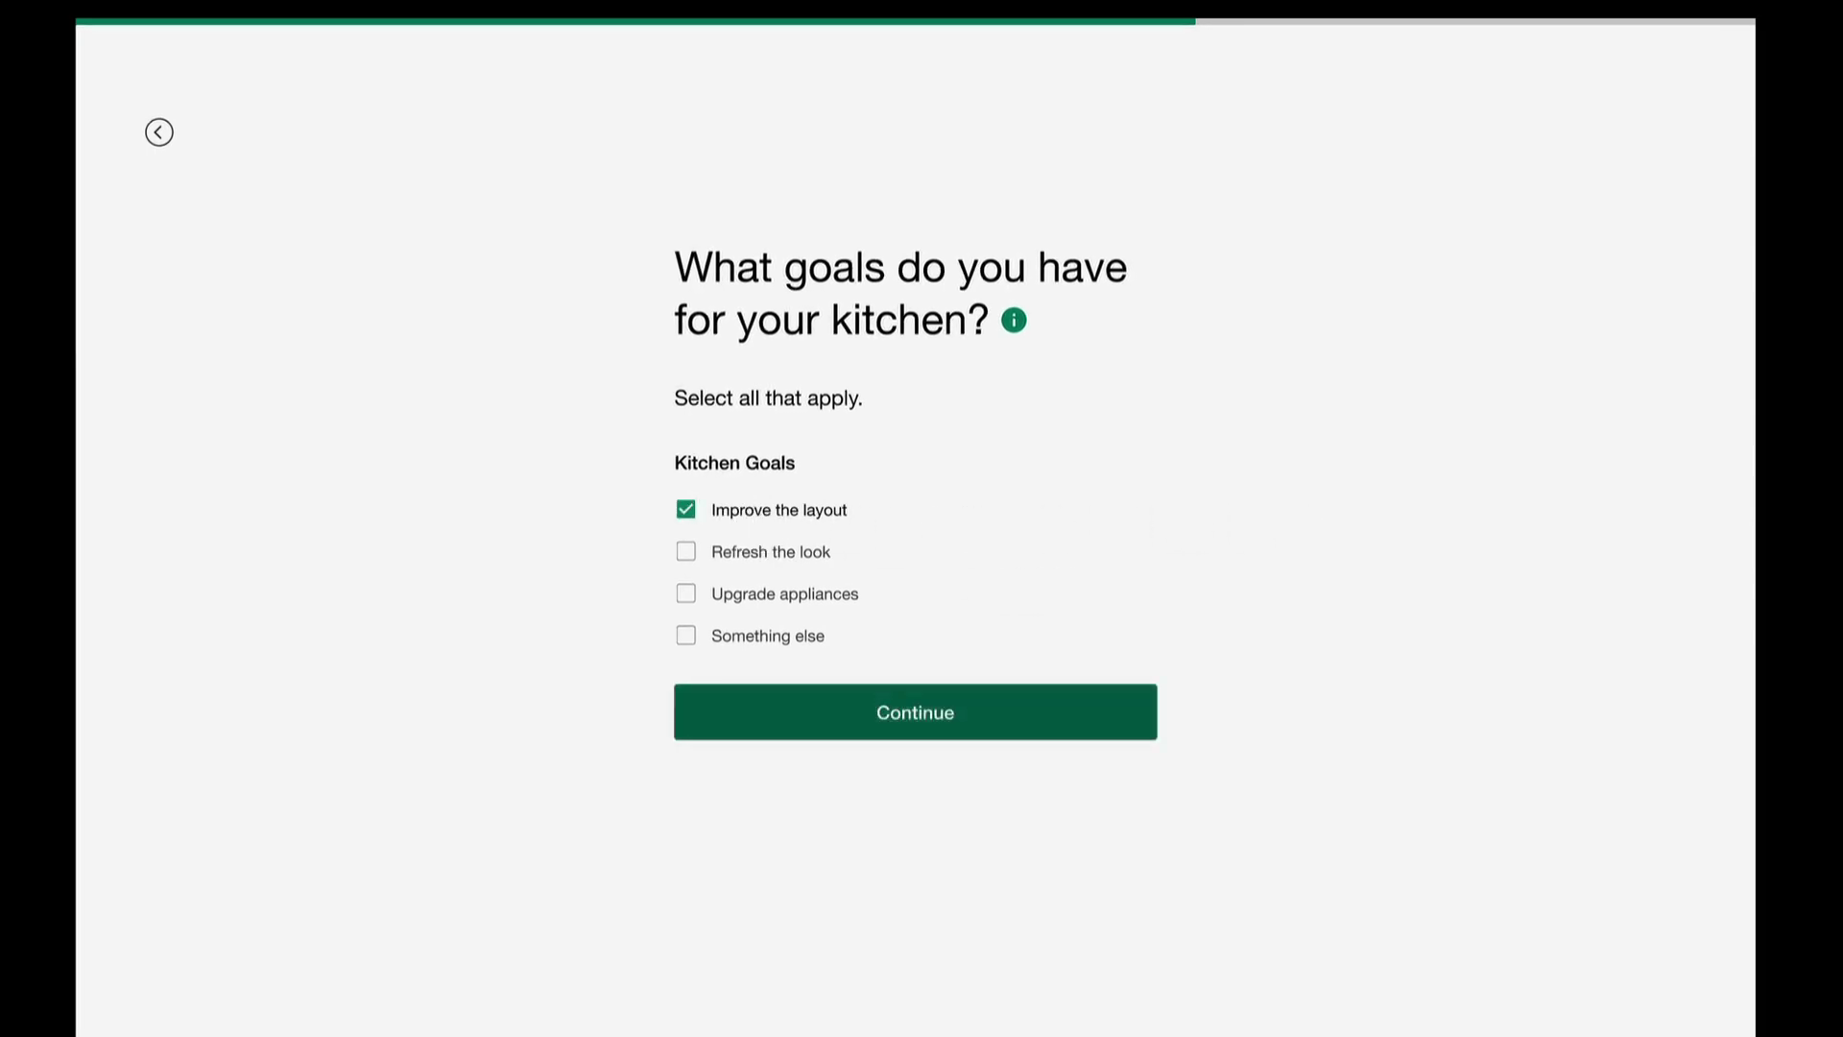
click(1090, 733)
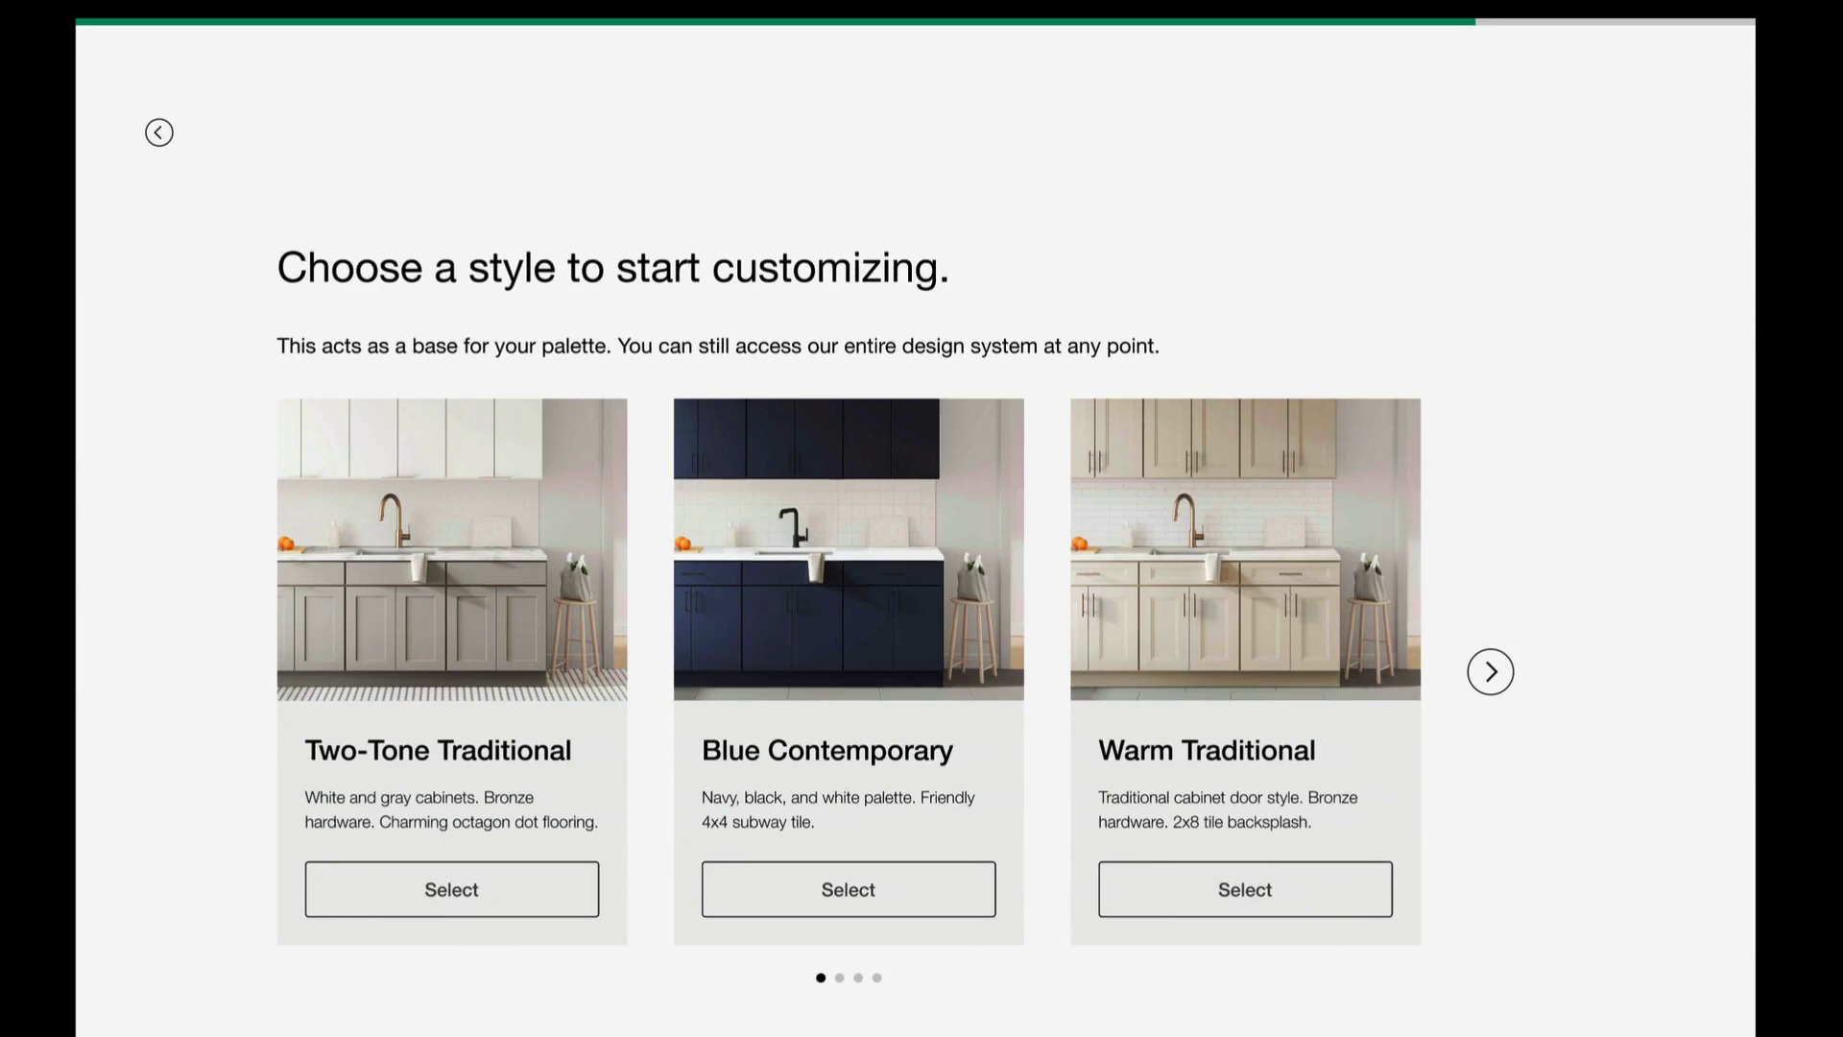